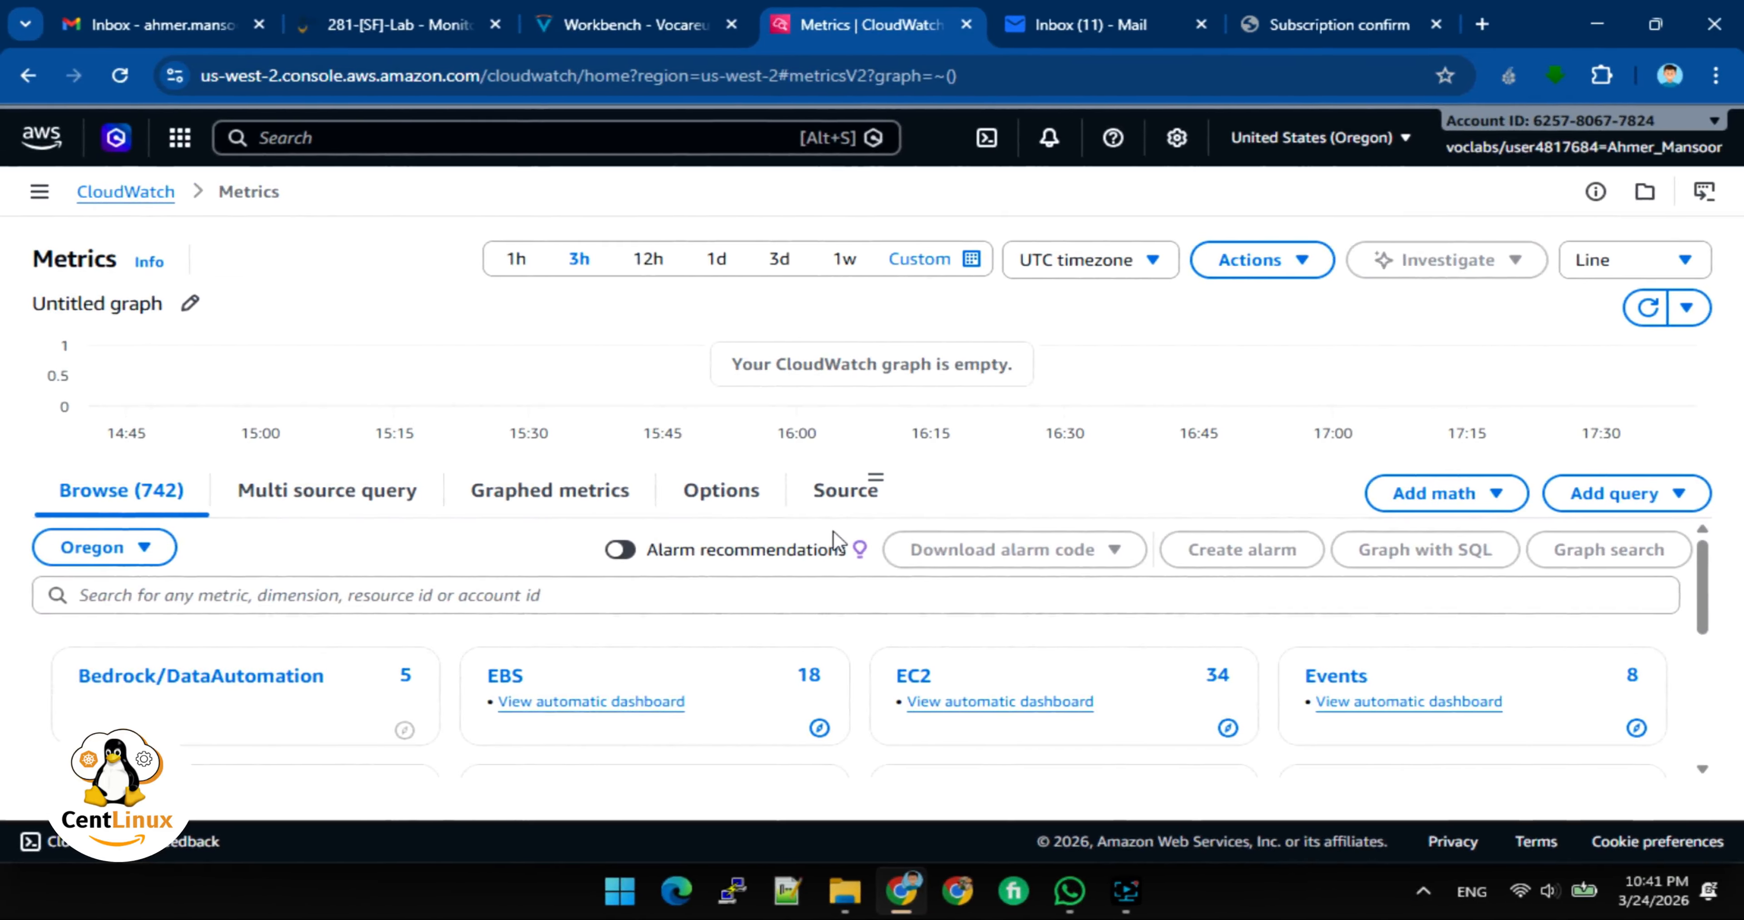
Open the EC2 namespace in the CloudWatch metrics browser
scroll(835, 541, down, 2)
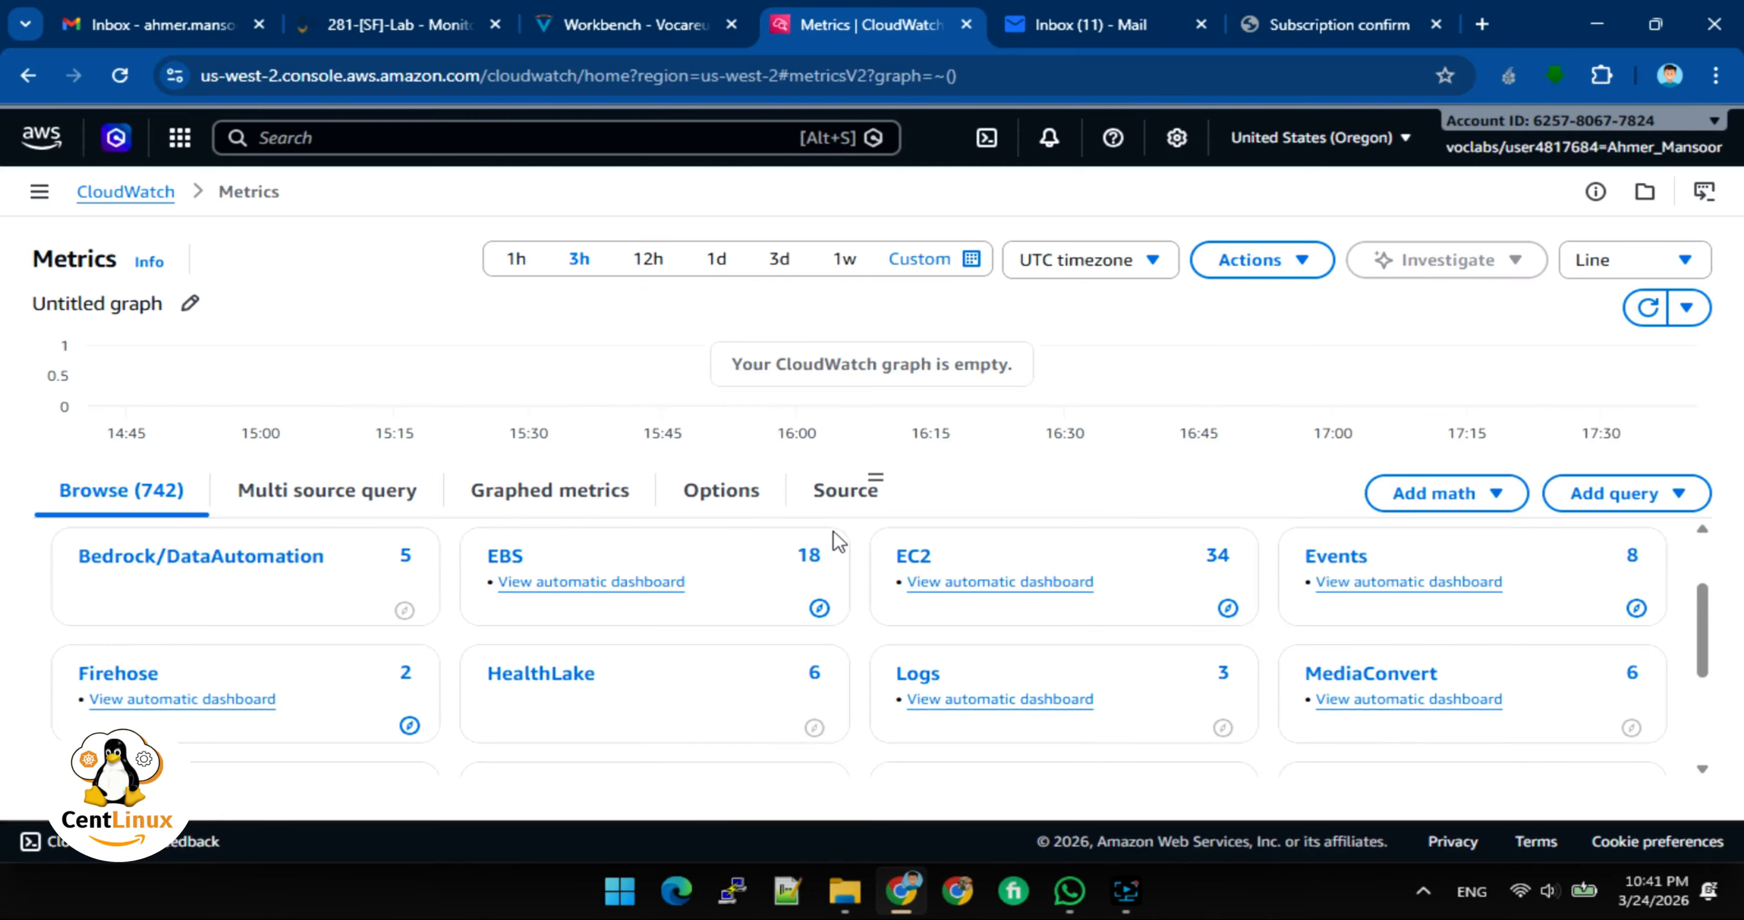
click(922, 559)
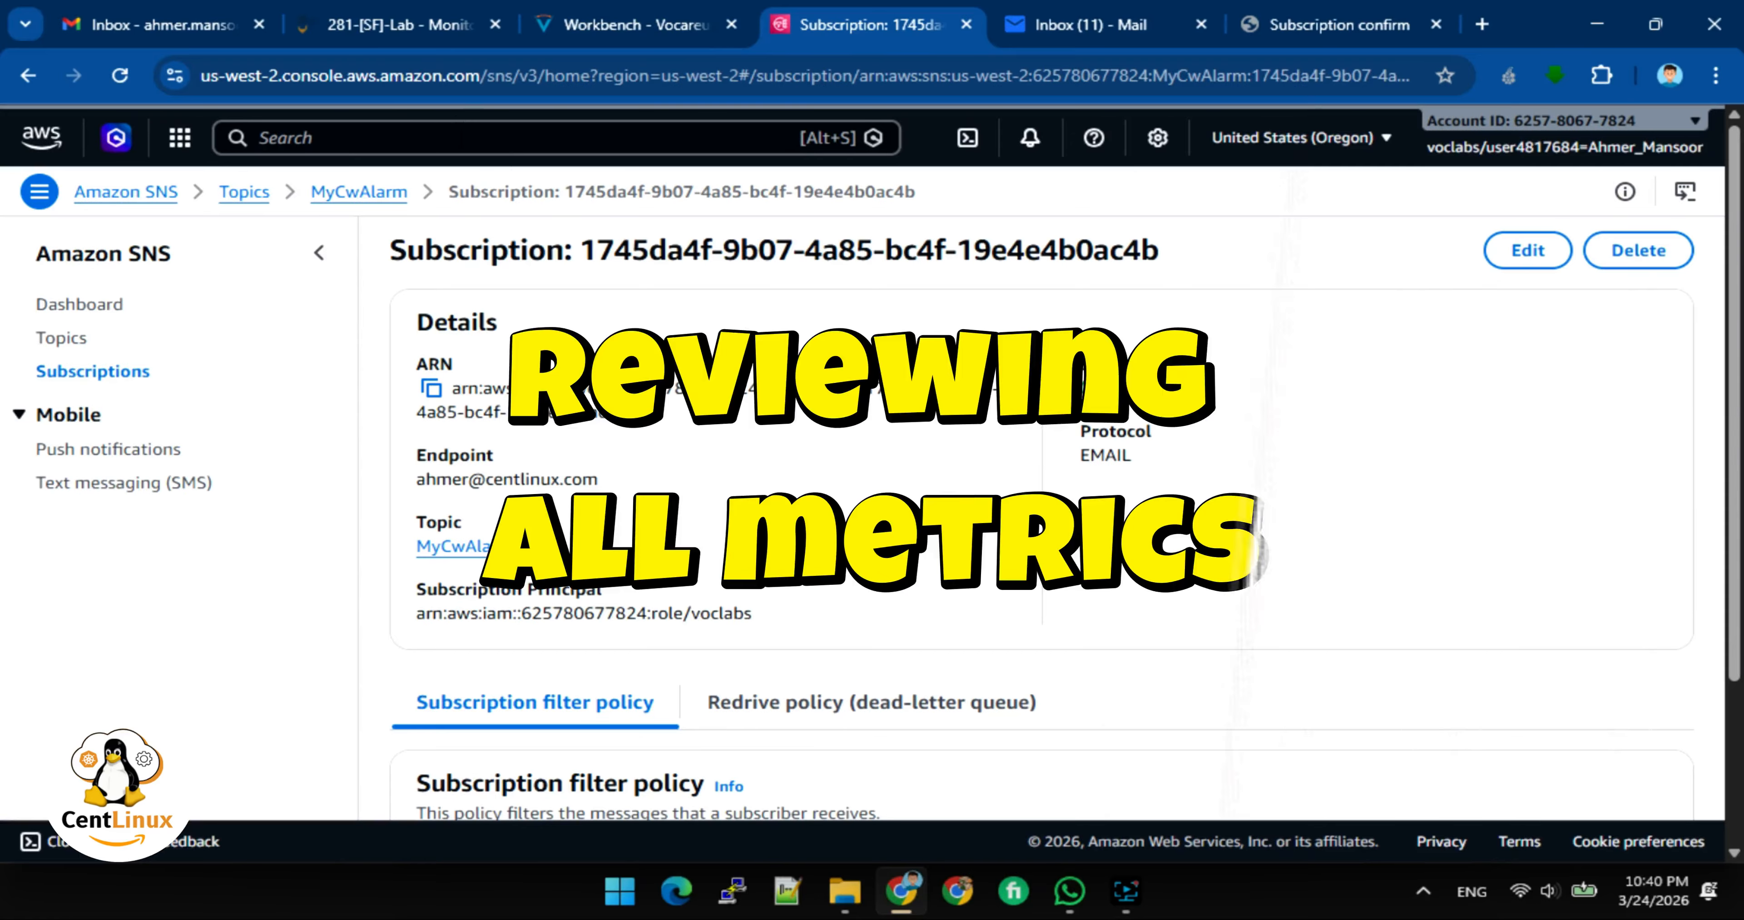
Search the console for "cloud watch", open the CloudWatch service and go to its All metrics page
click(456, 135)
text(dloud watch)
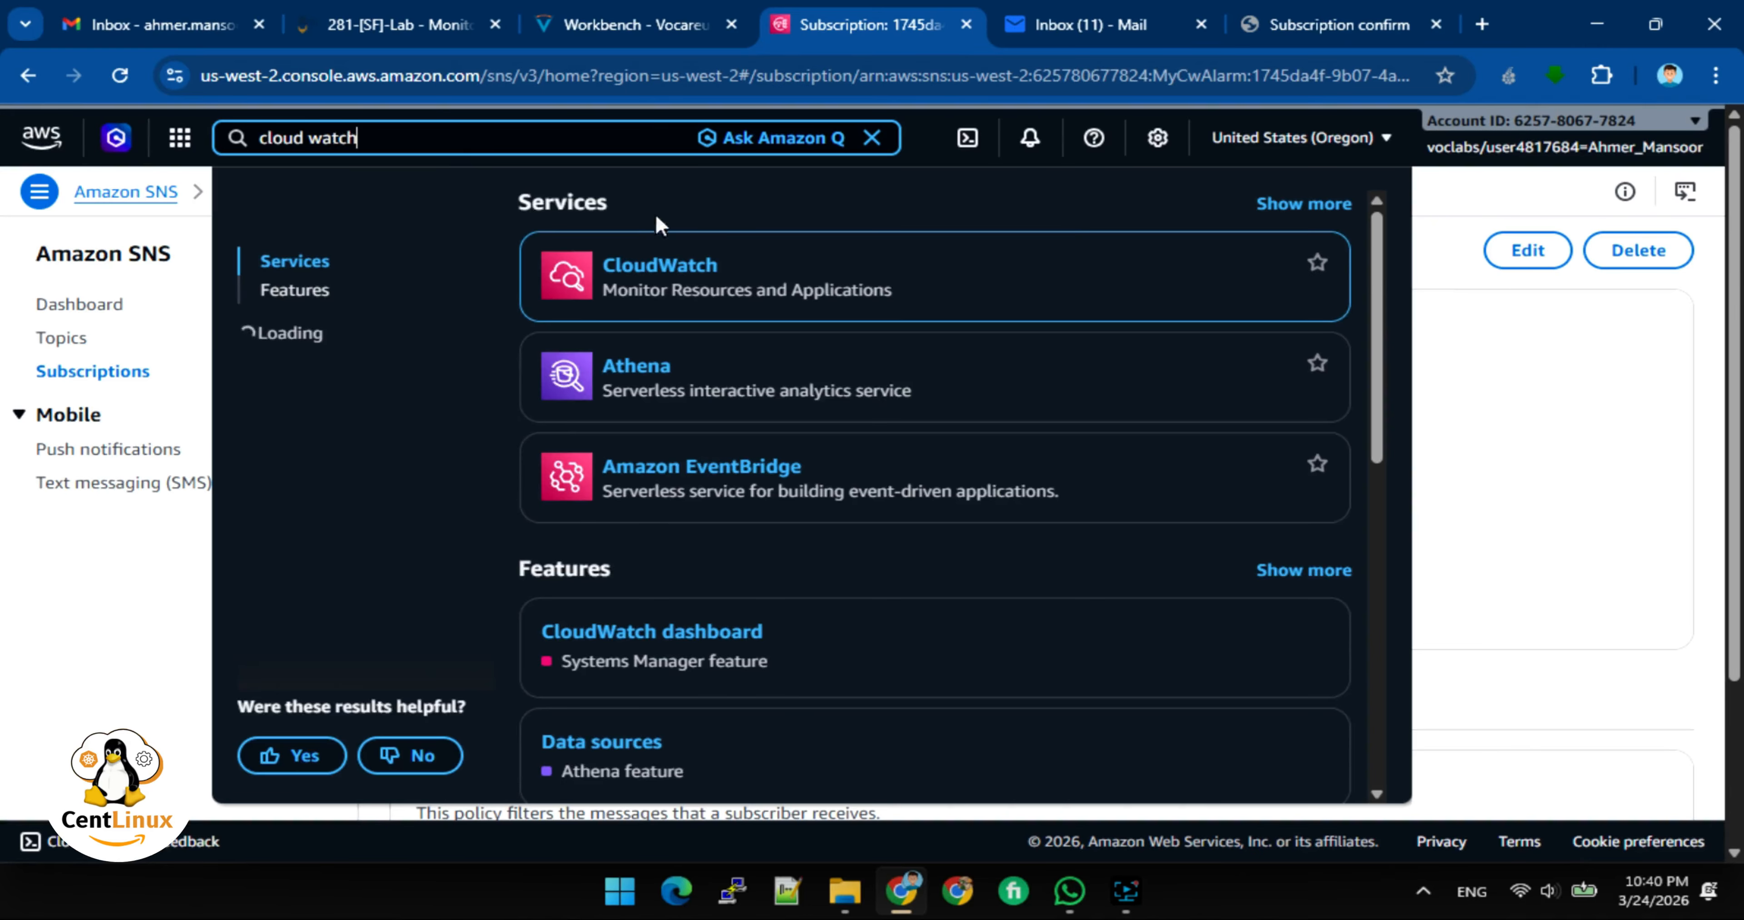
click(699, 269)
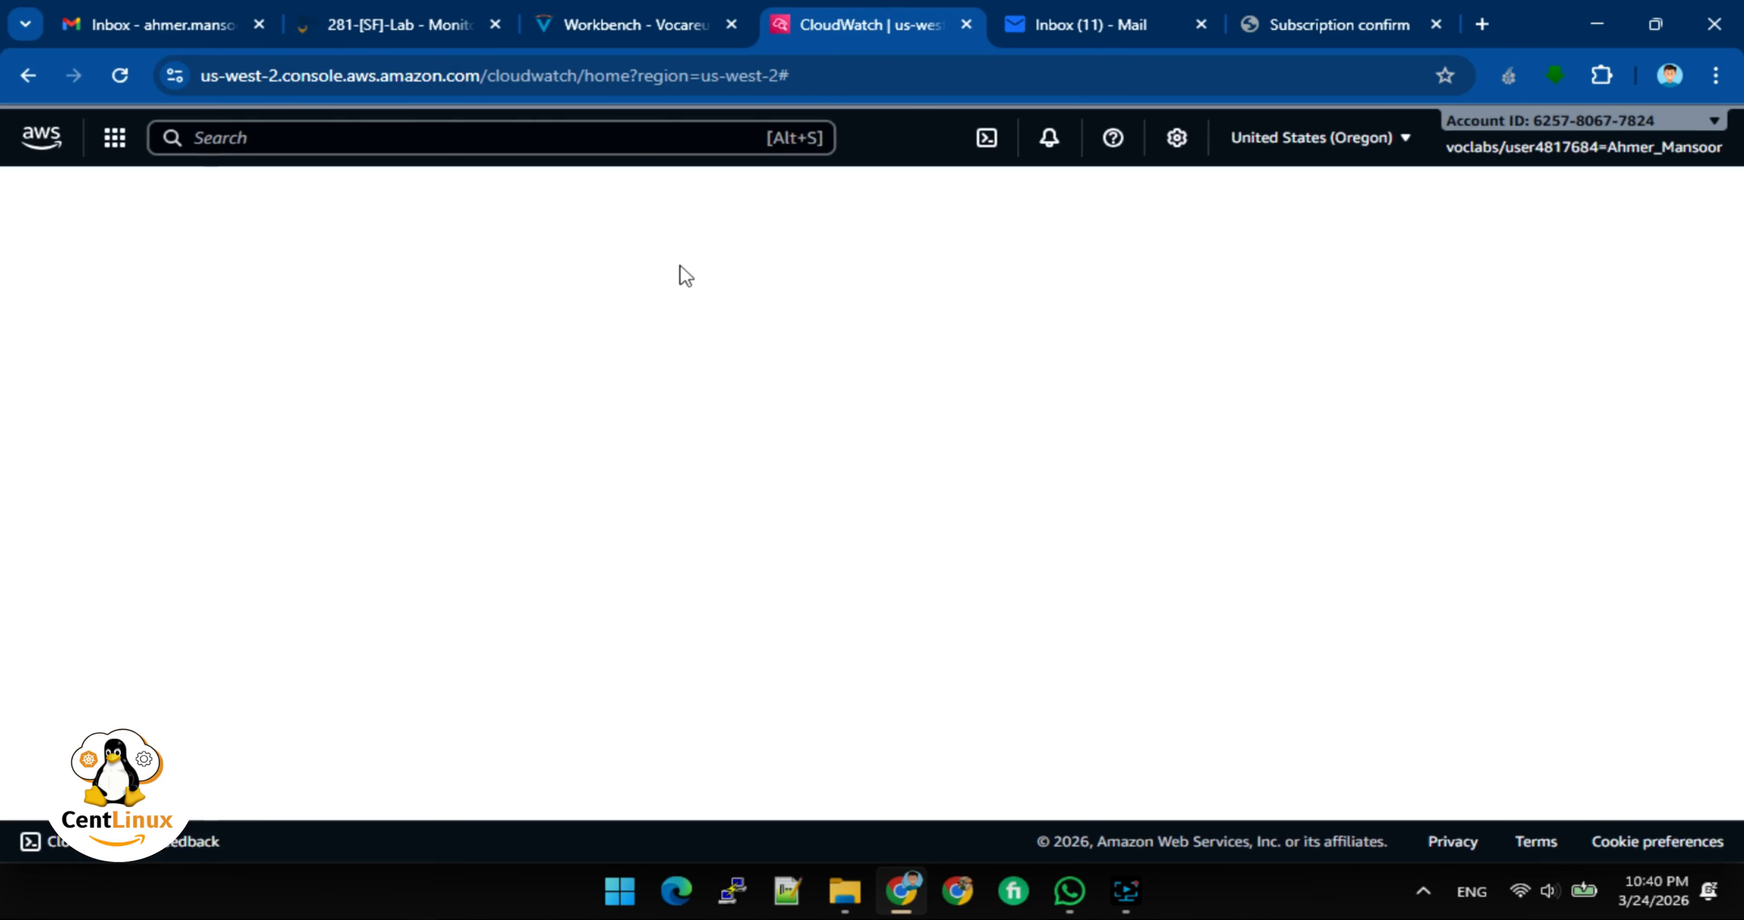
scroll(261, 474, down, 5)
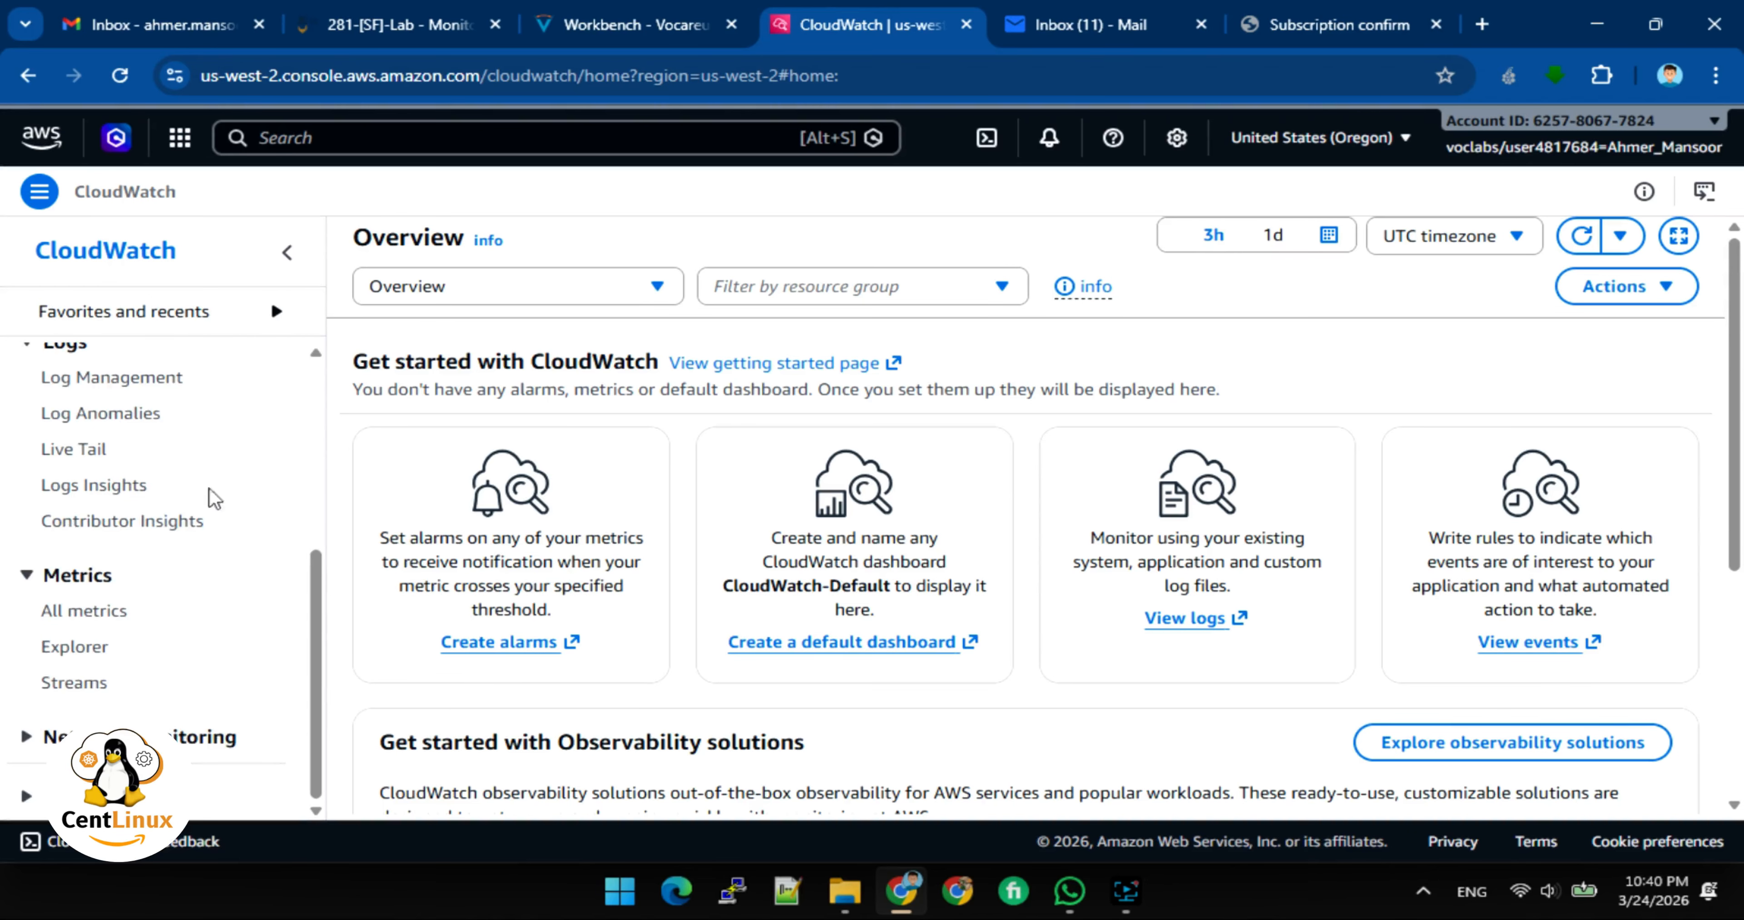
click(73, 611)
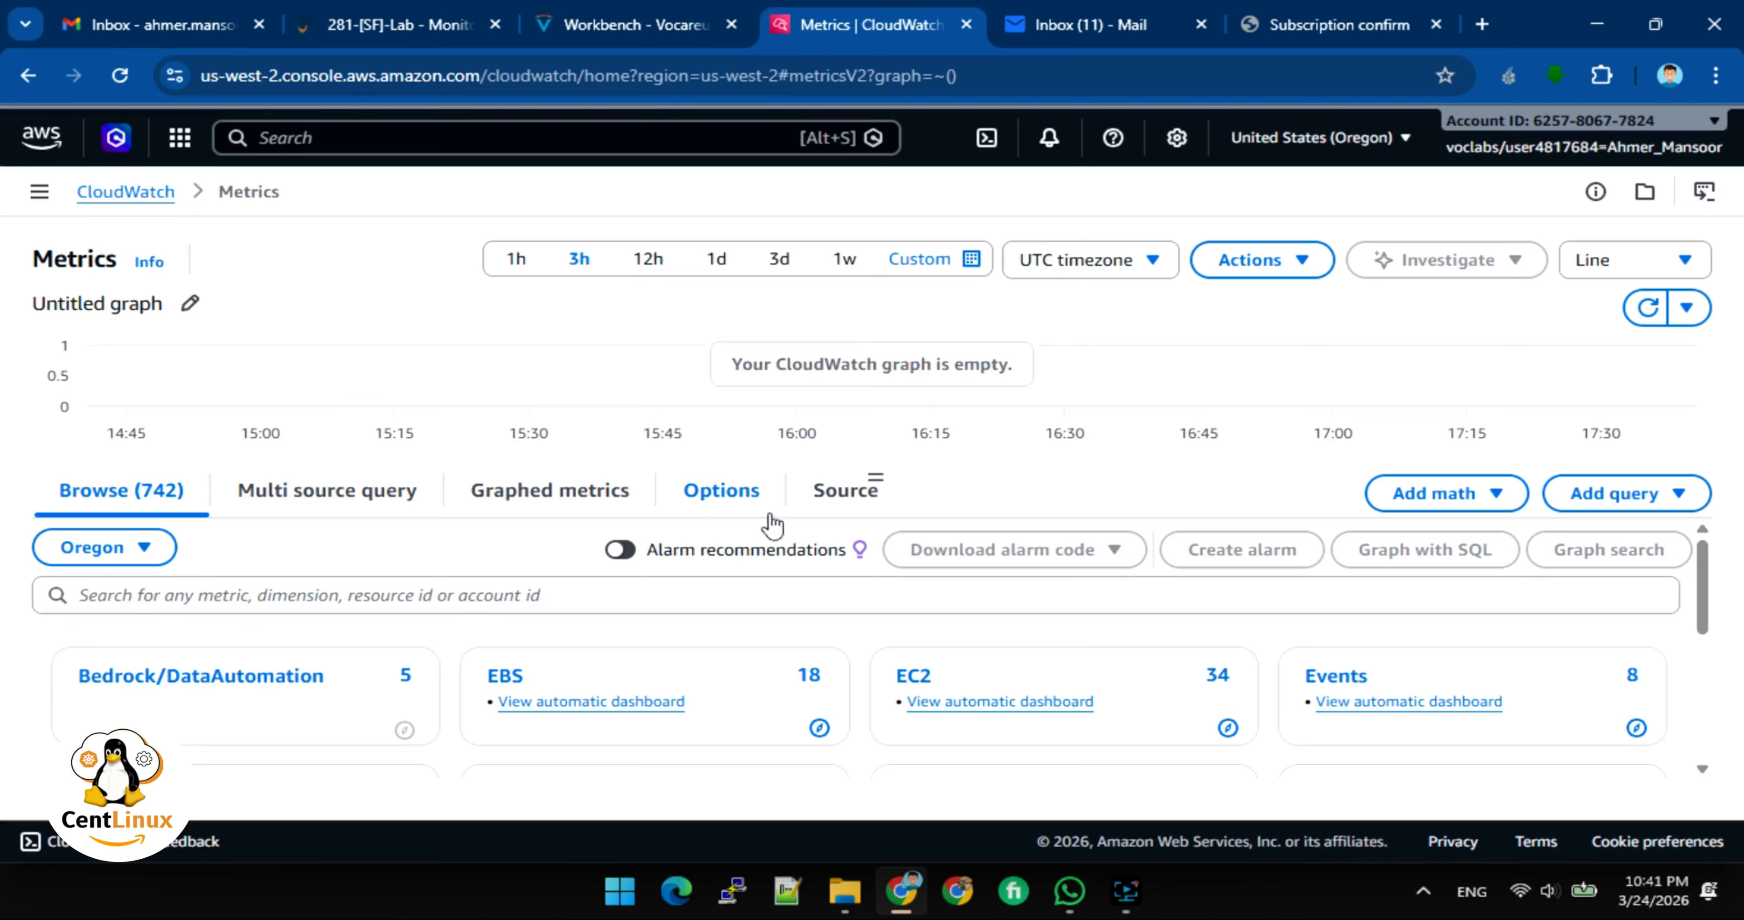
Browse to the Per-Instance Metrics of the EC2 namespace
scroll(838, 541, down, 2)
click(913, 555)
click(245, 707)
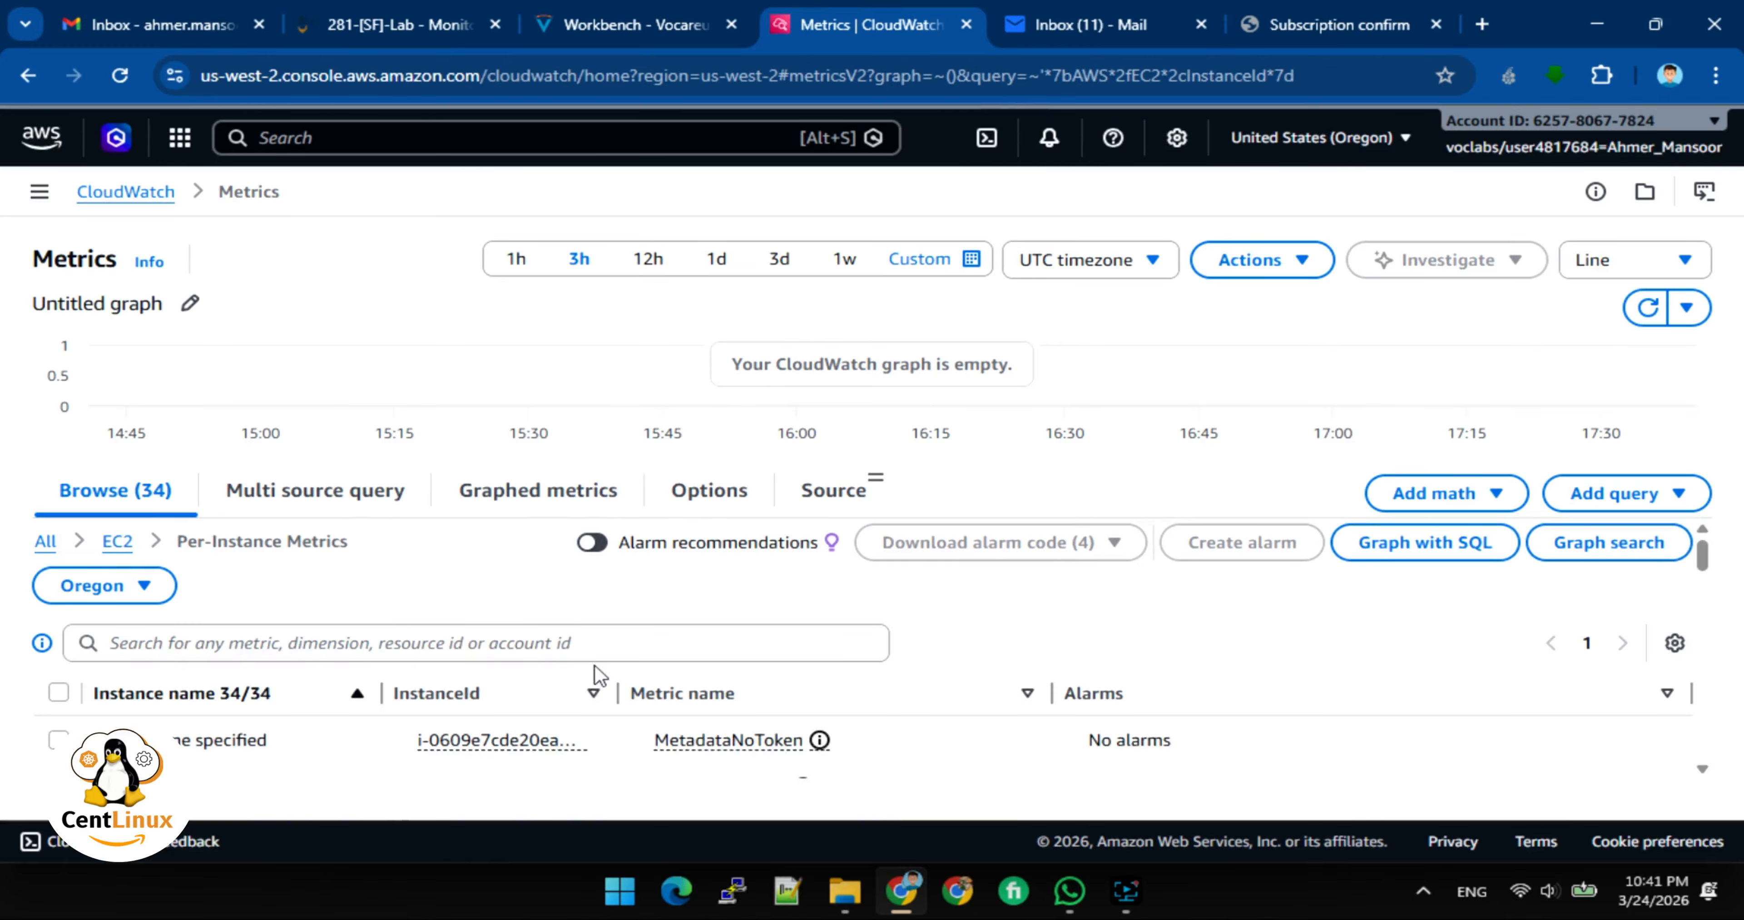
Look through the per-instance metrics and graph CPUUtilization for the Stress Test instance
scroll(578, 590, down, 2)
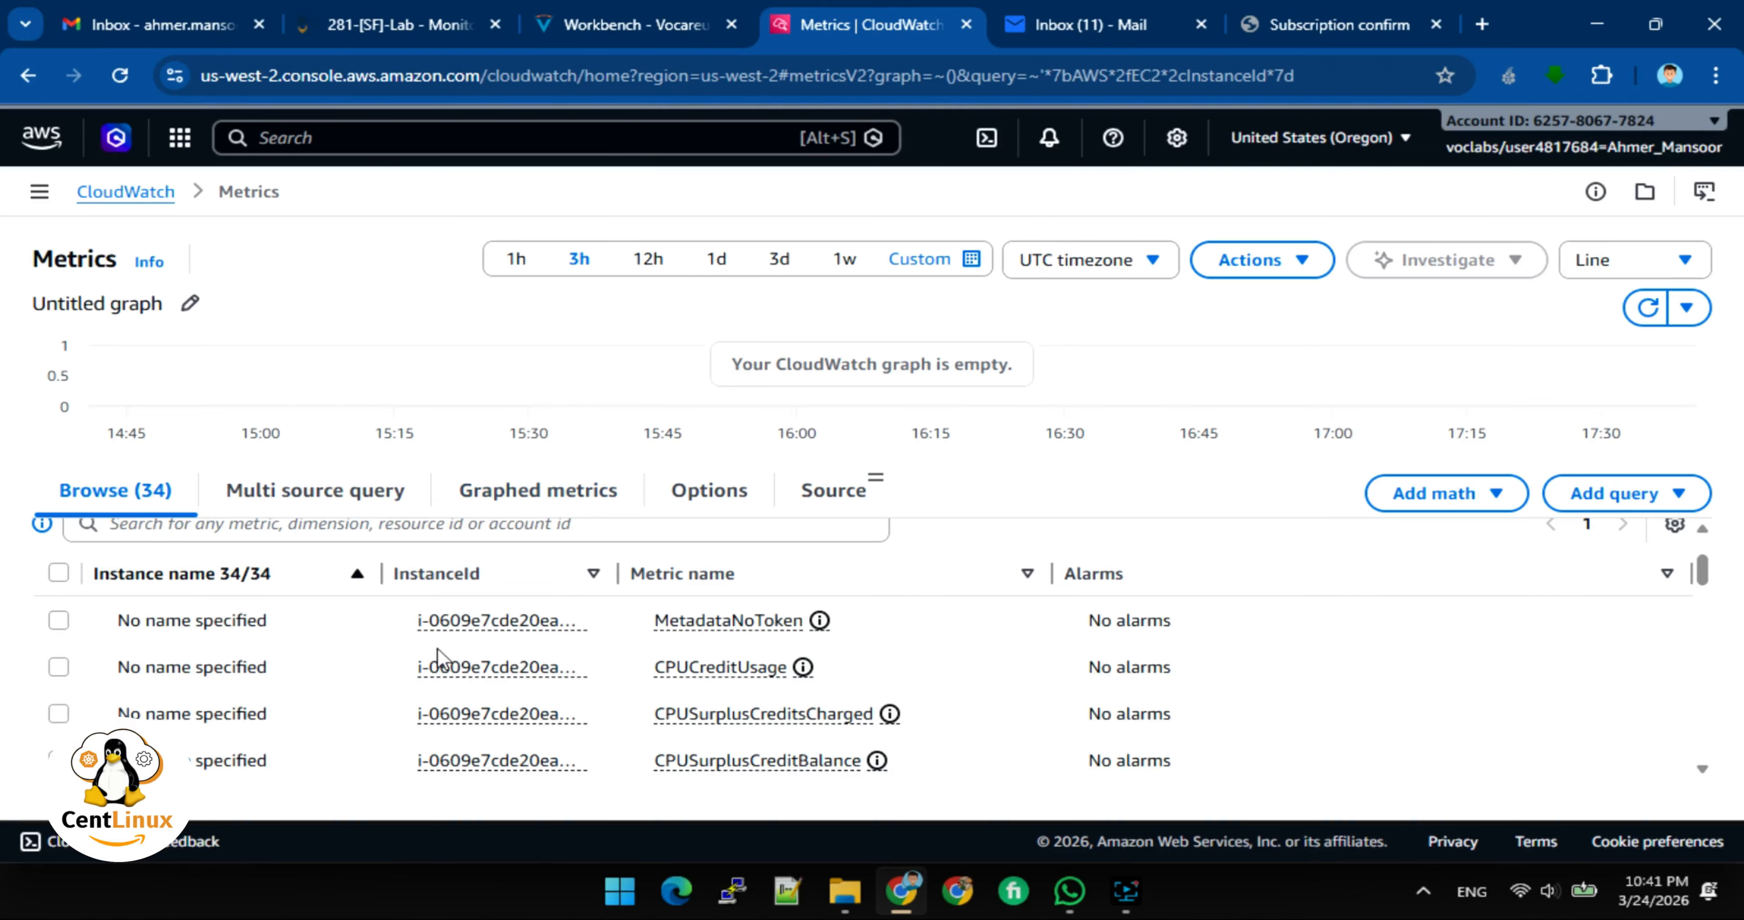
scroll(436, 656, down, 1)
scroll(436, 656, down, 3)
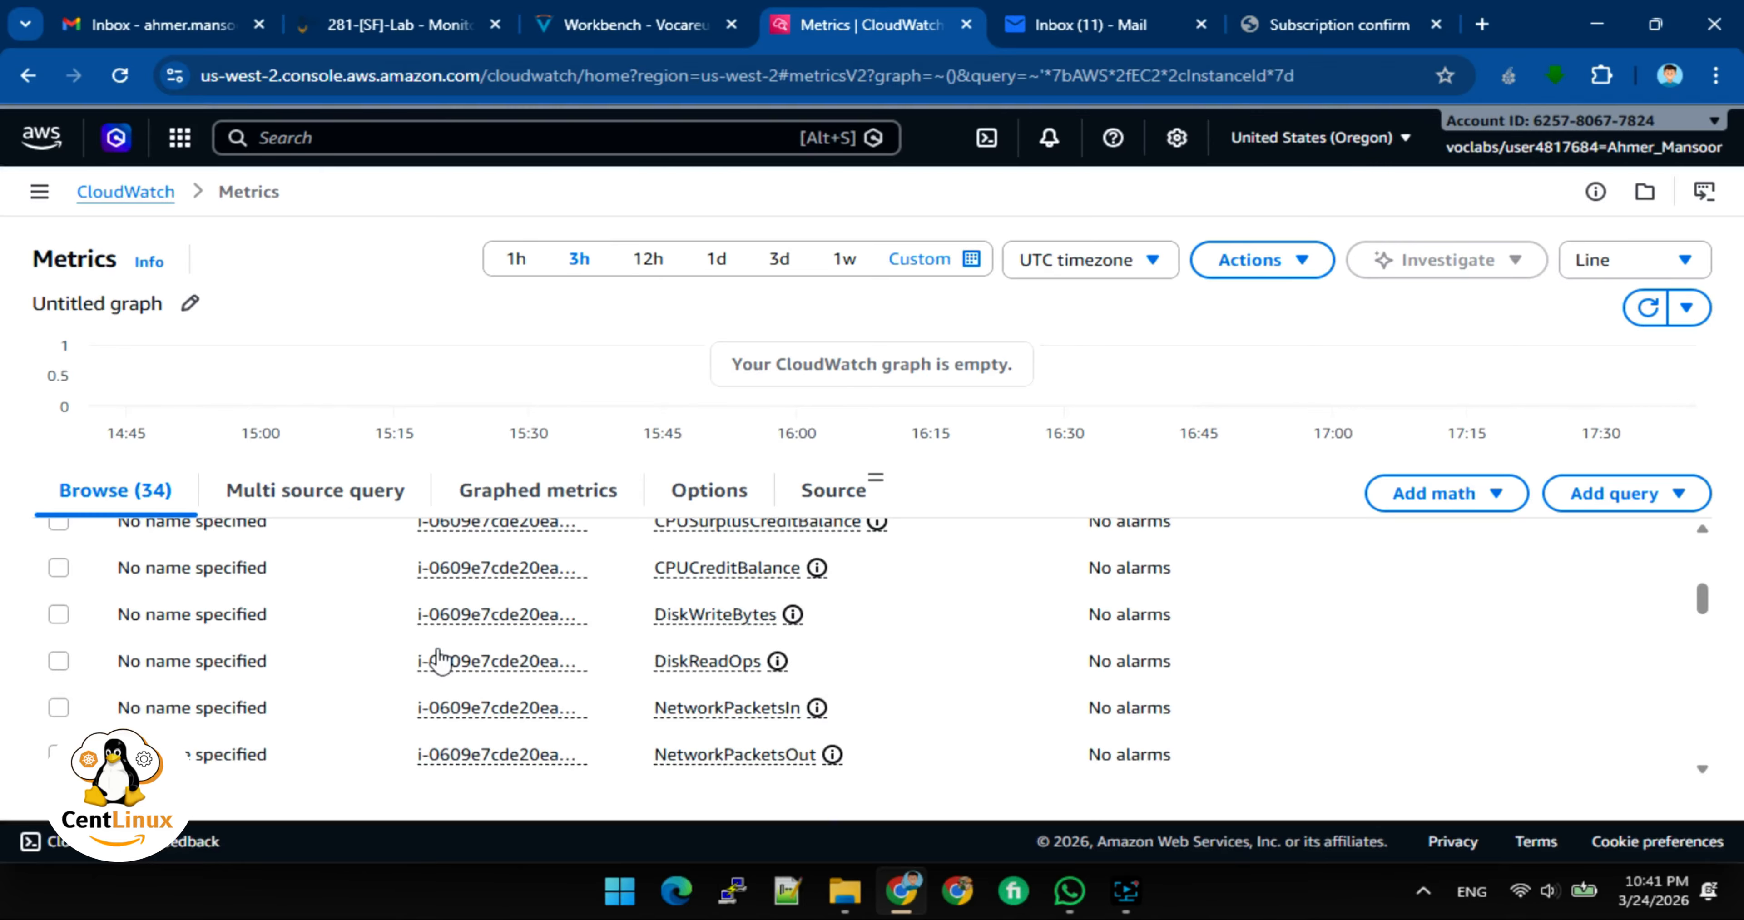
scroll(436, 656, up, 2)
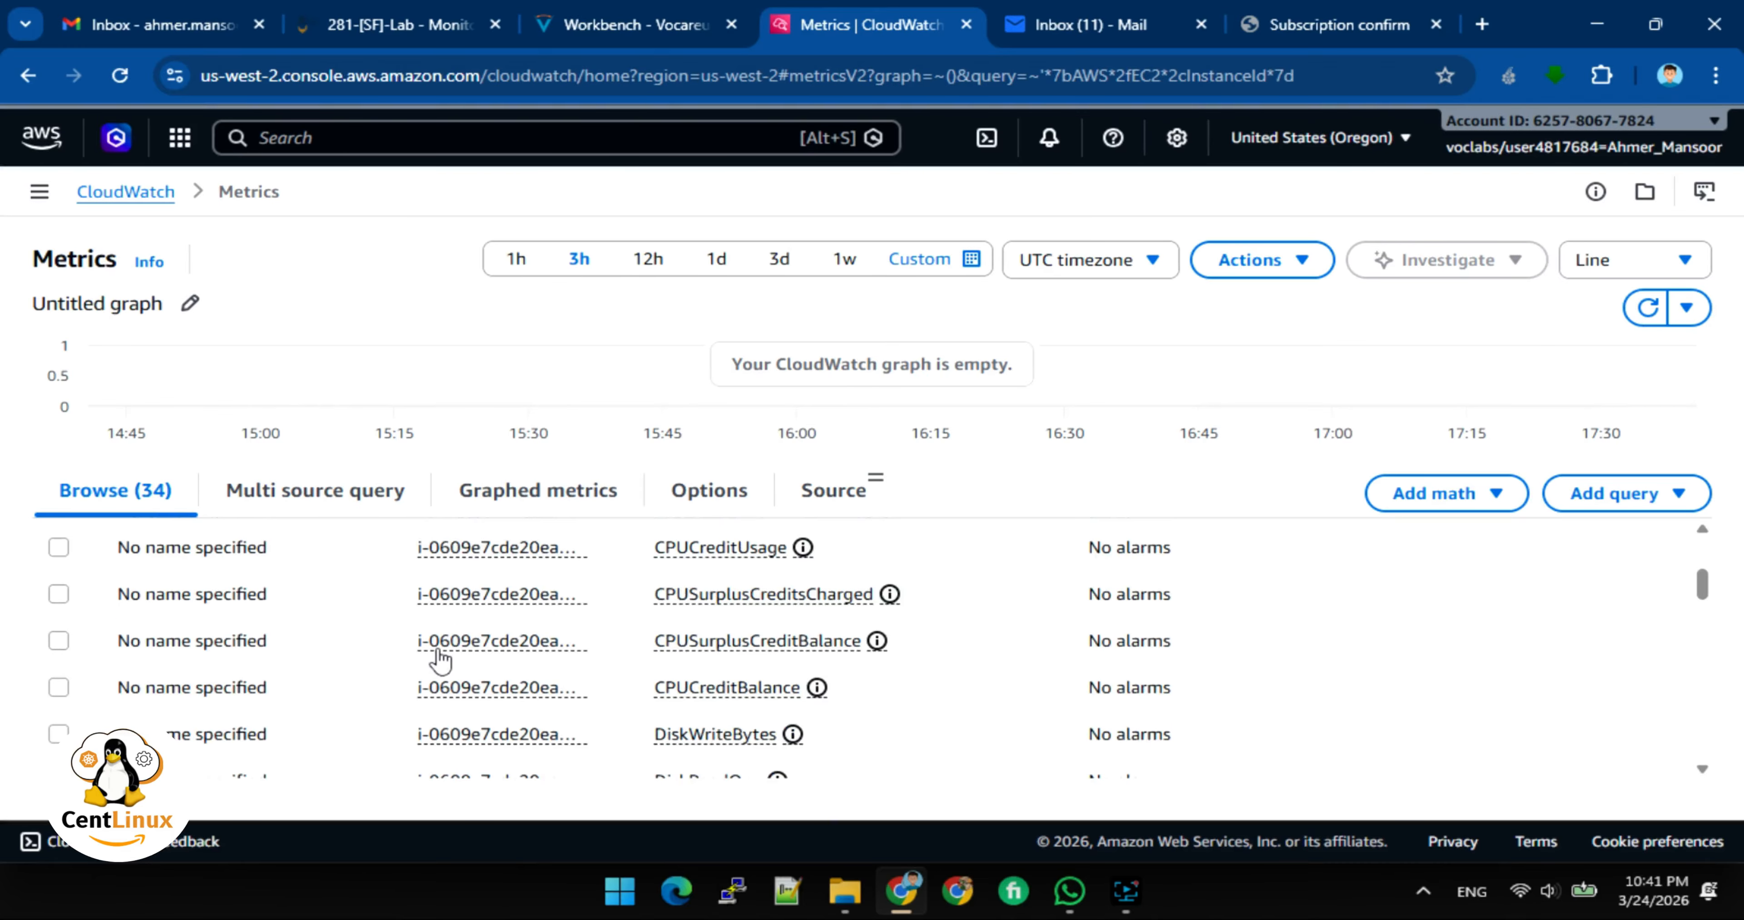
scroll(437, 656, up, 2)
scroll(438, 657, down, 2)
scroll(439, 656, down, 10)
click(59, 716)
Go to the list of CloudWatch alarms
click(39, 192)
scroll(105, 542, down, 3)
scroll(105, 542, up, 3)
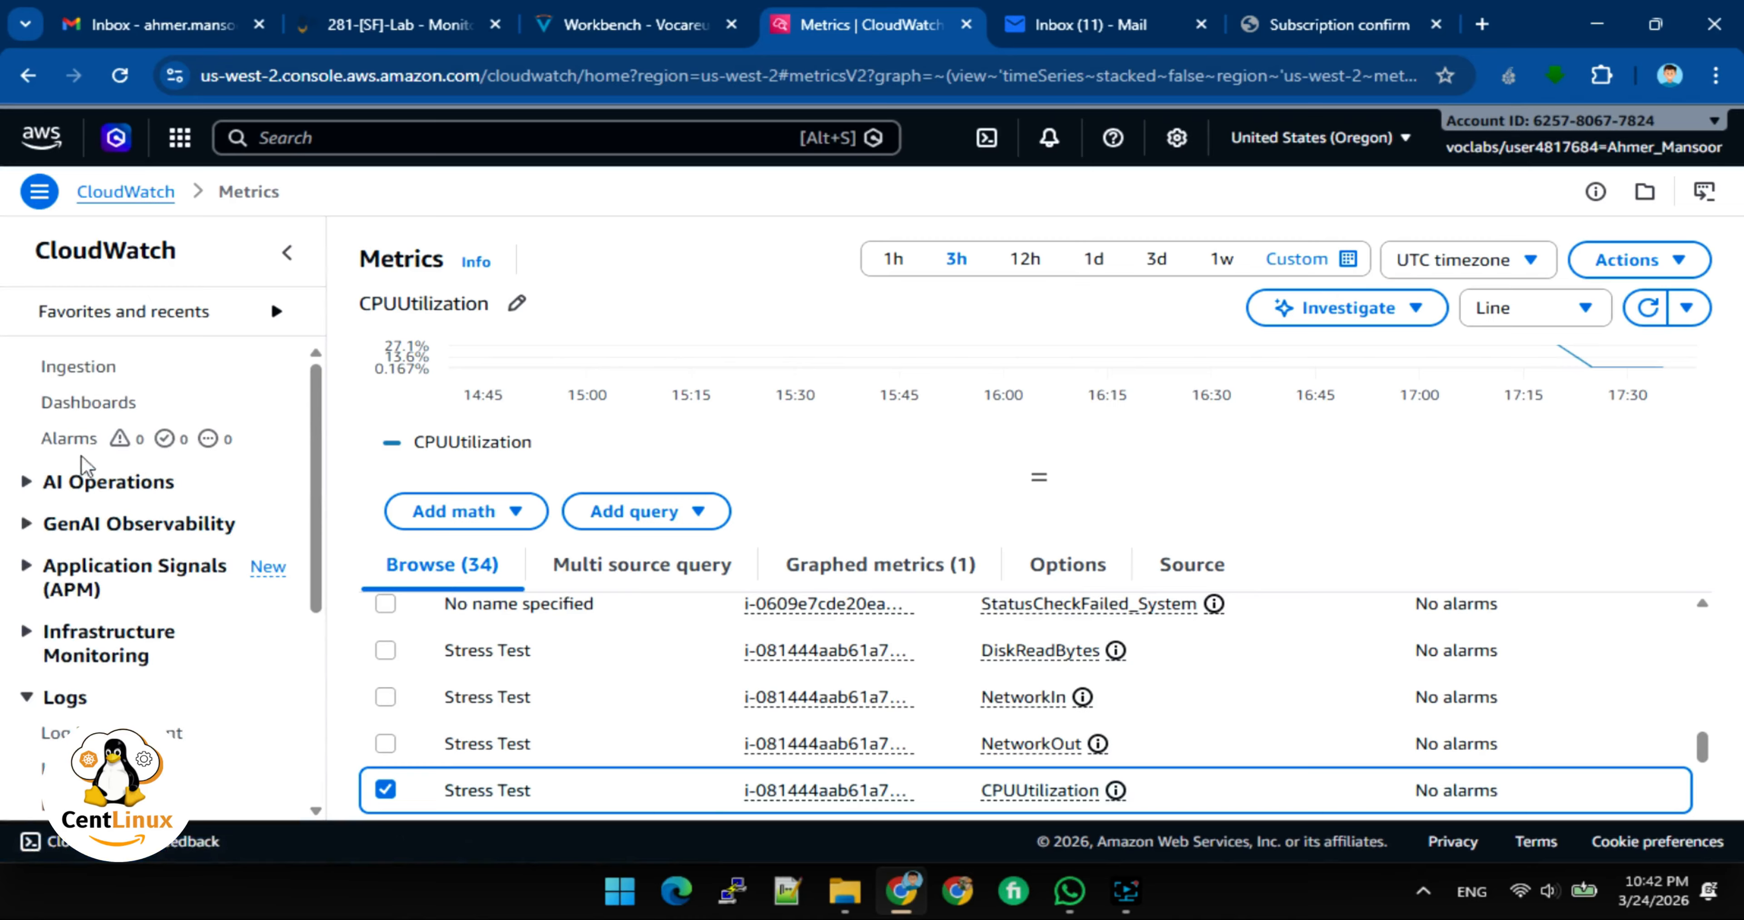
click(78, 441)
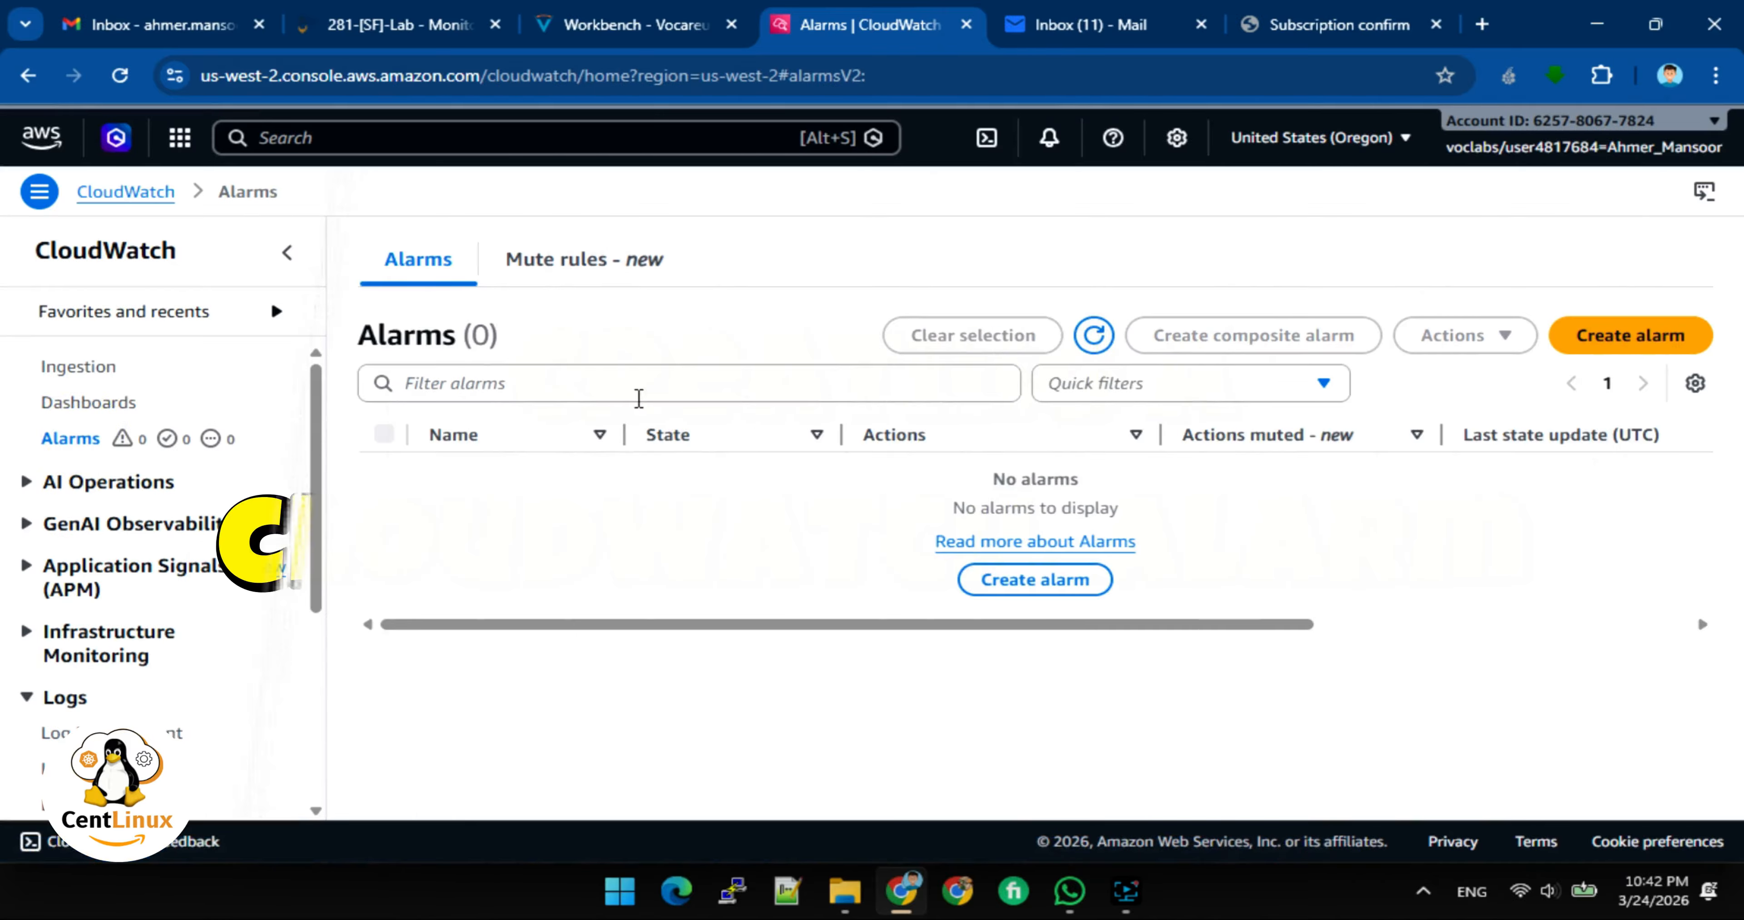
Start a new alarm and choose the Stress Test instance's CPUUtilization metric from the EC2 per-instance metrics
click(1056, 582)
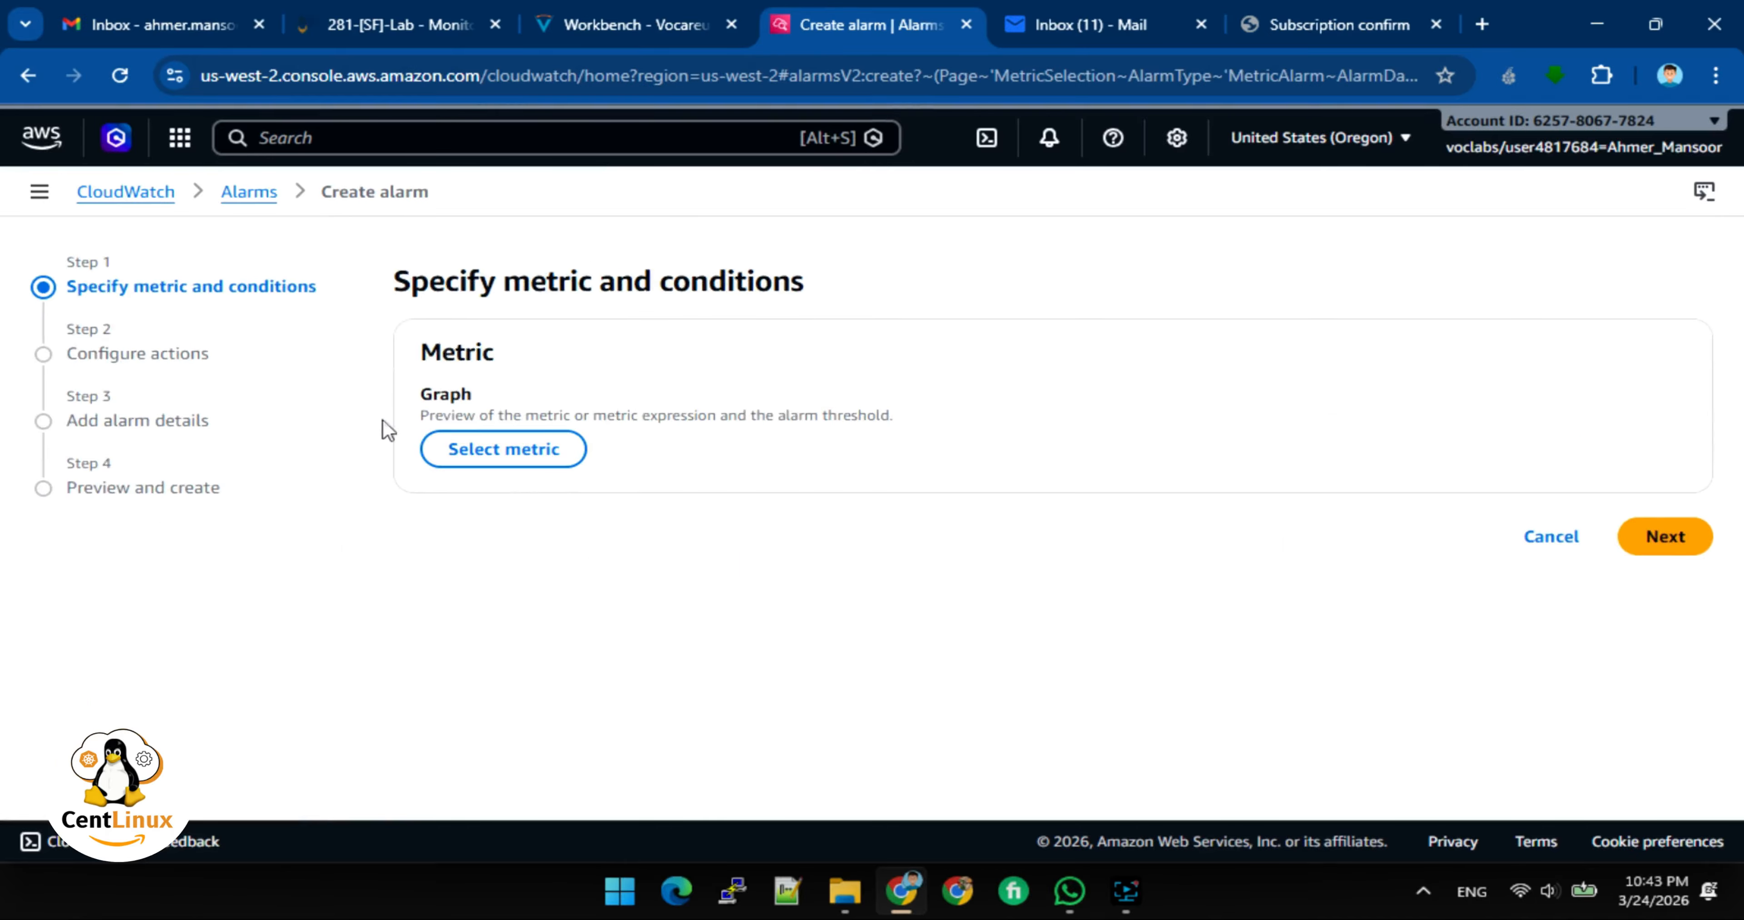
click(495, 459)
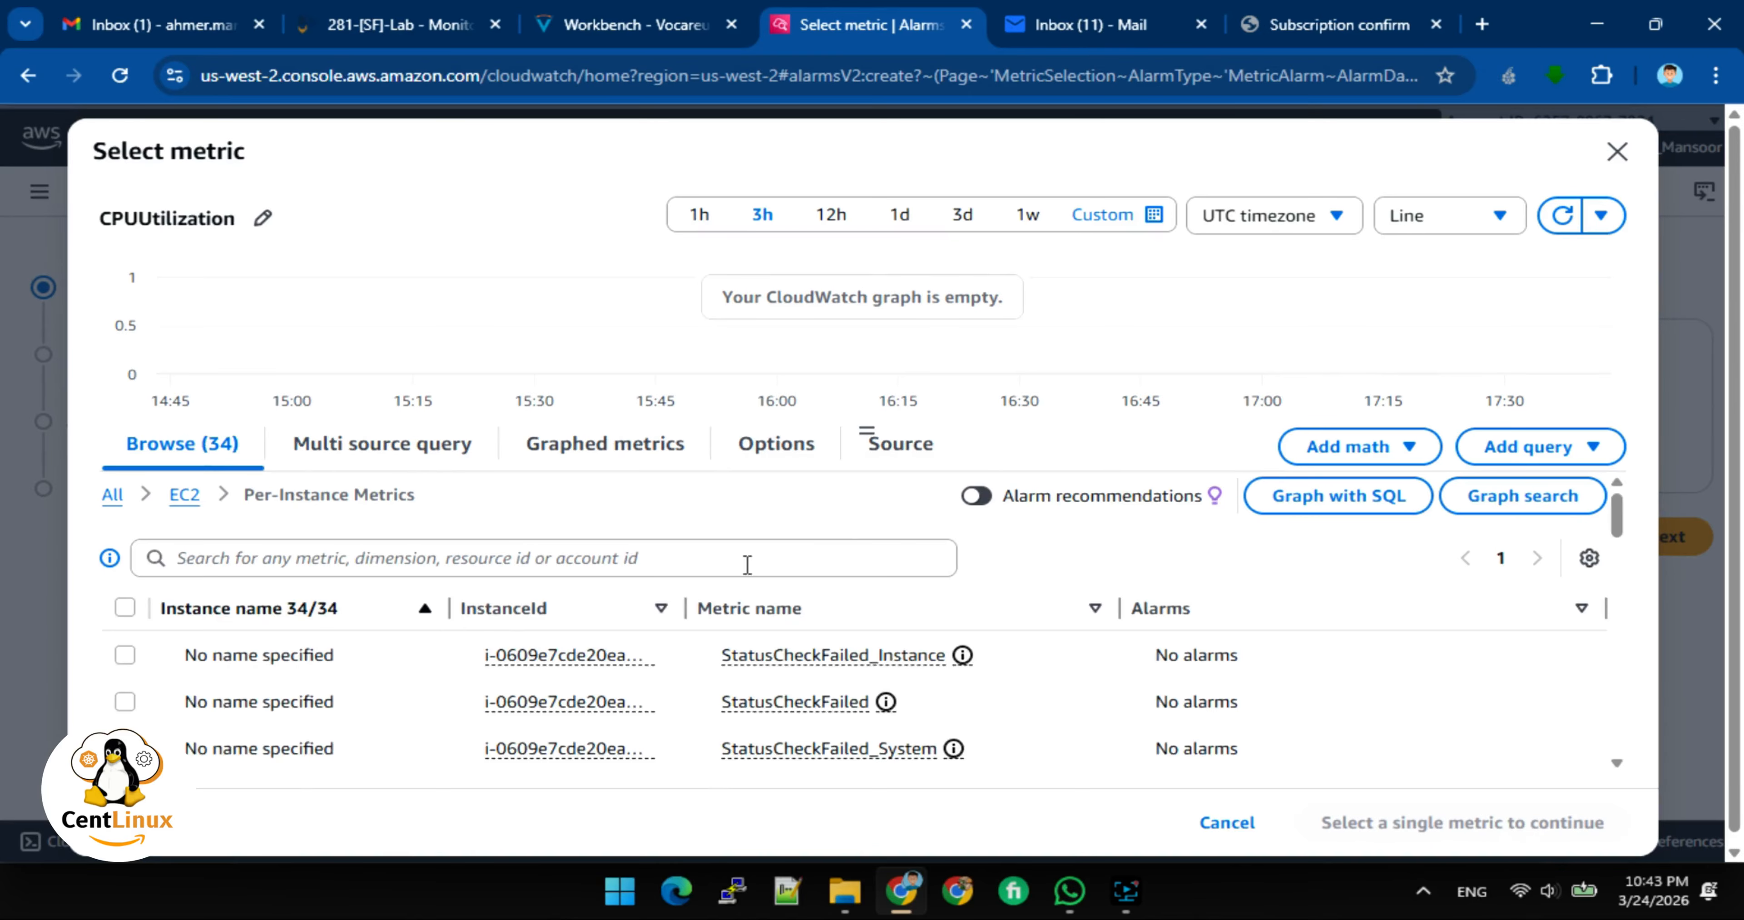
scroll(545, 684, down, 10)
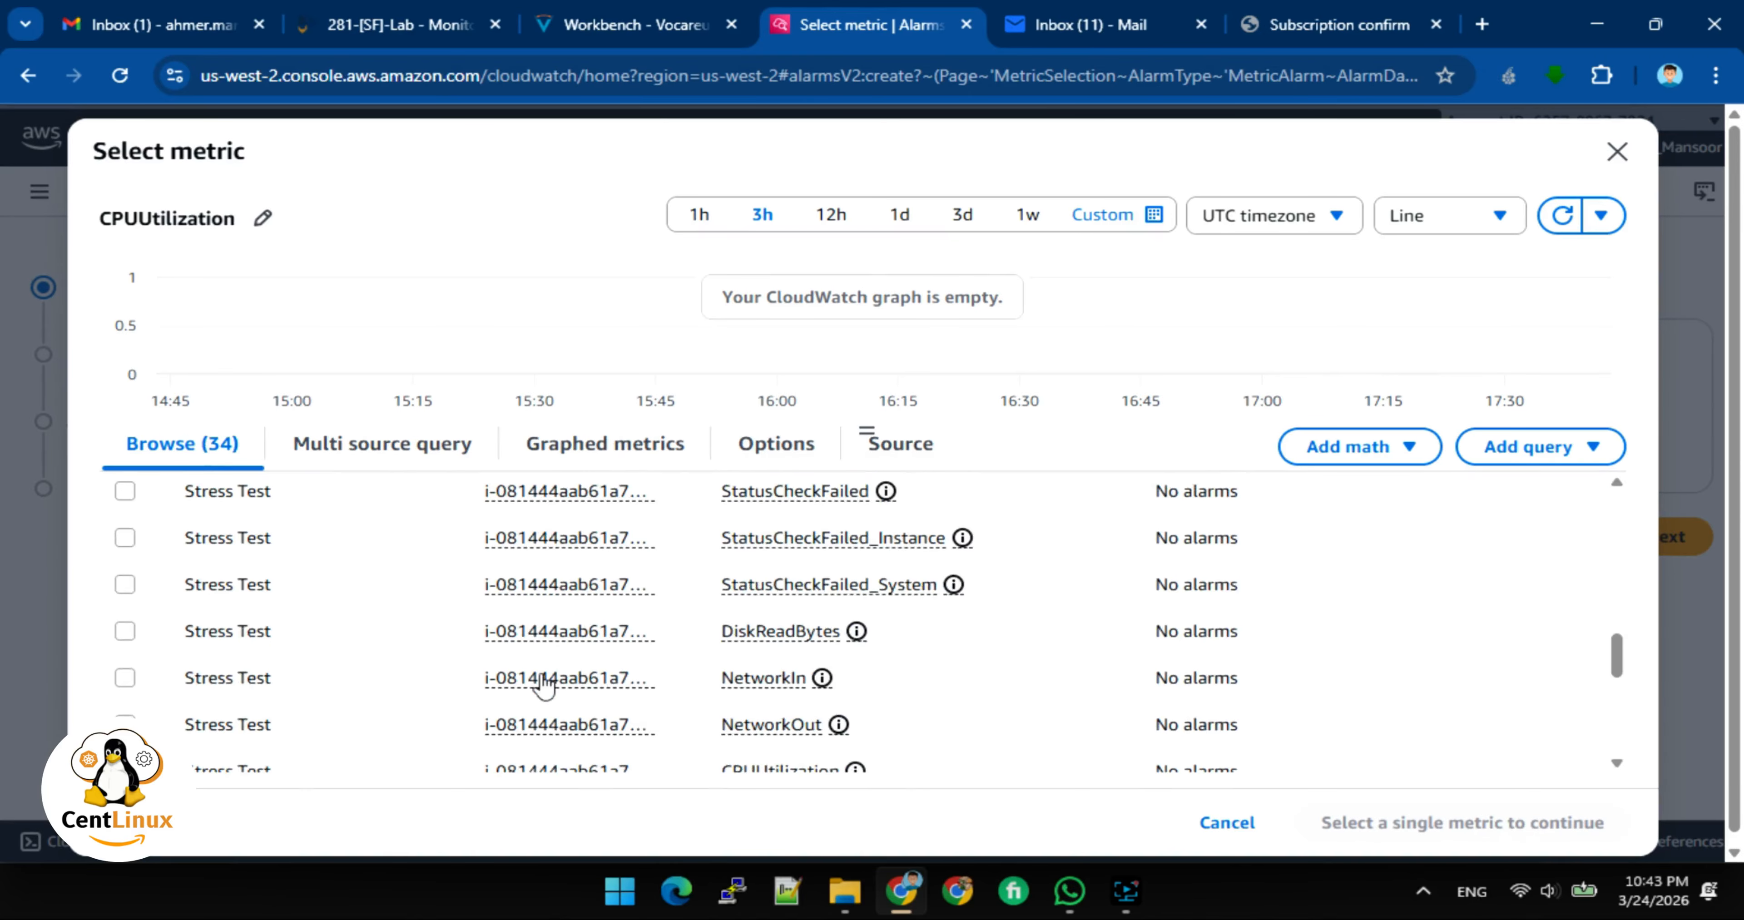
scroll(410, 690, down, 2)
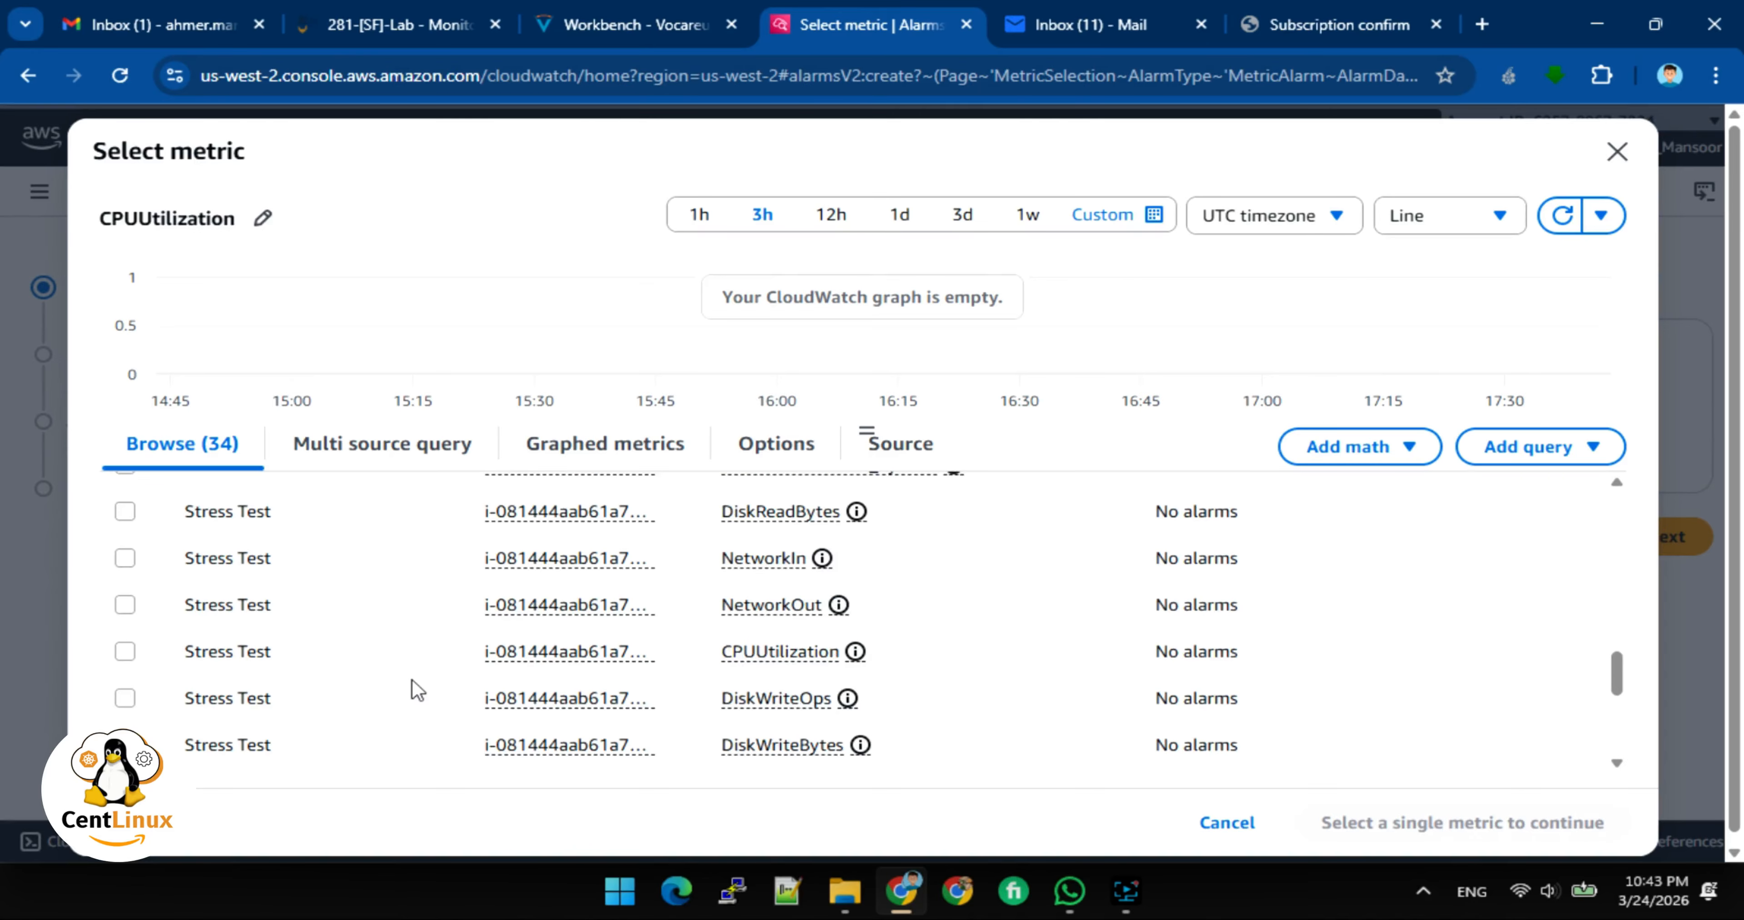
click(125, 651)
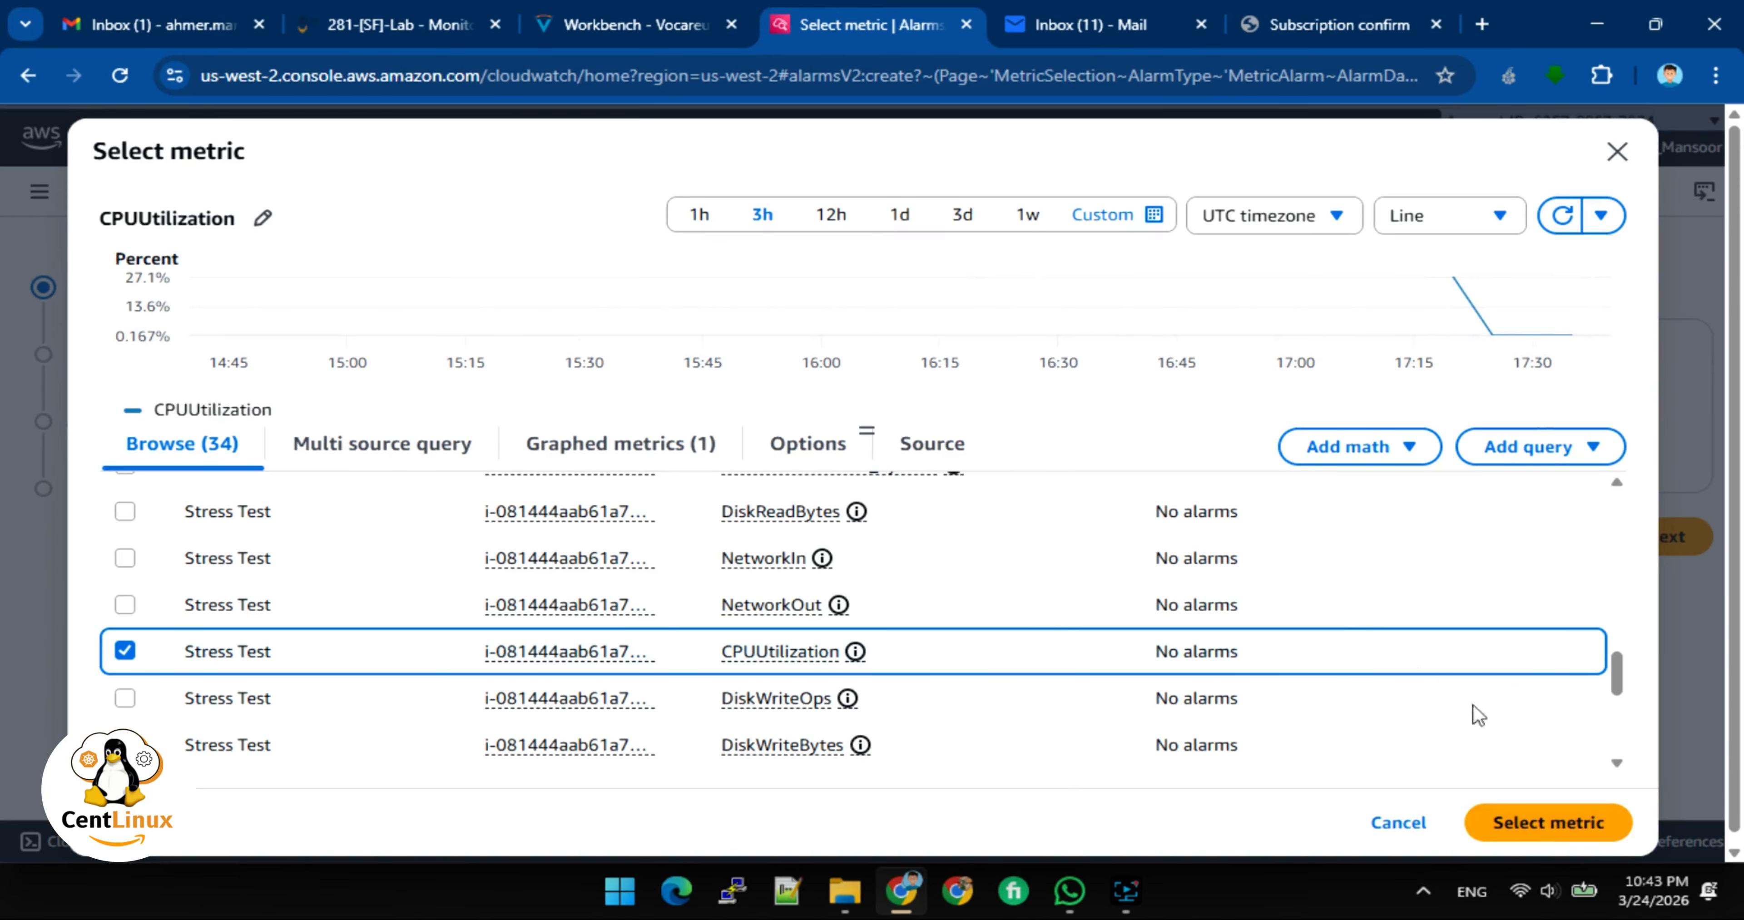
click(1537, 822)
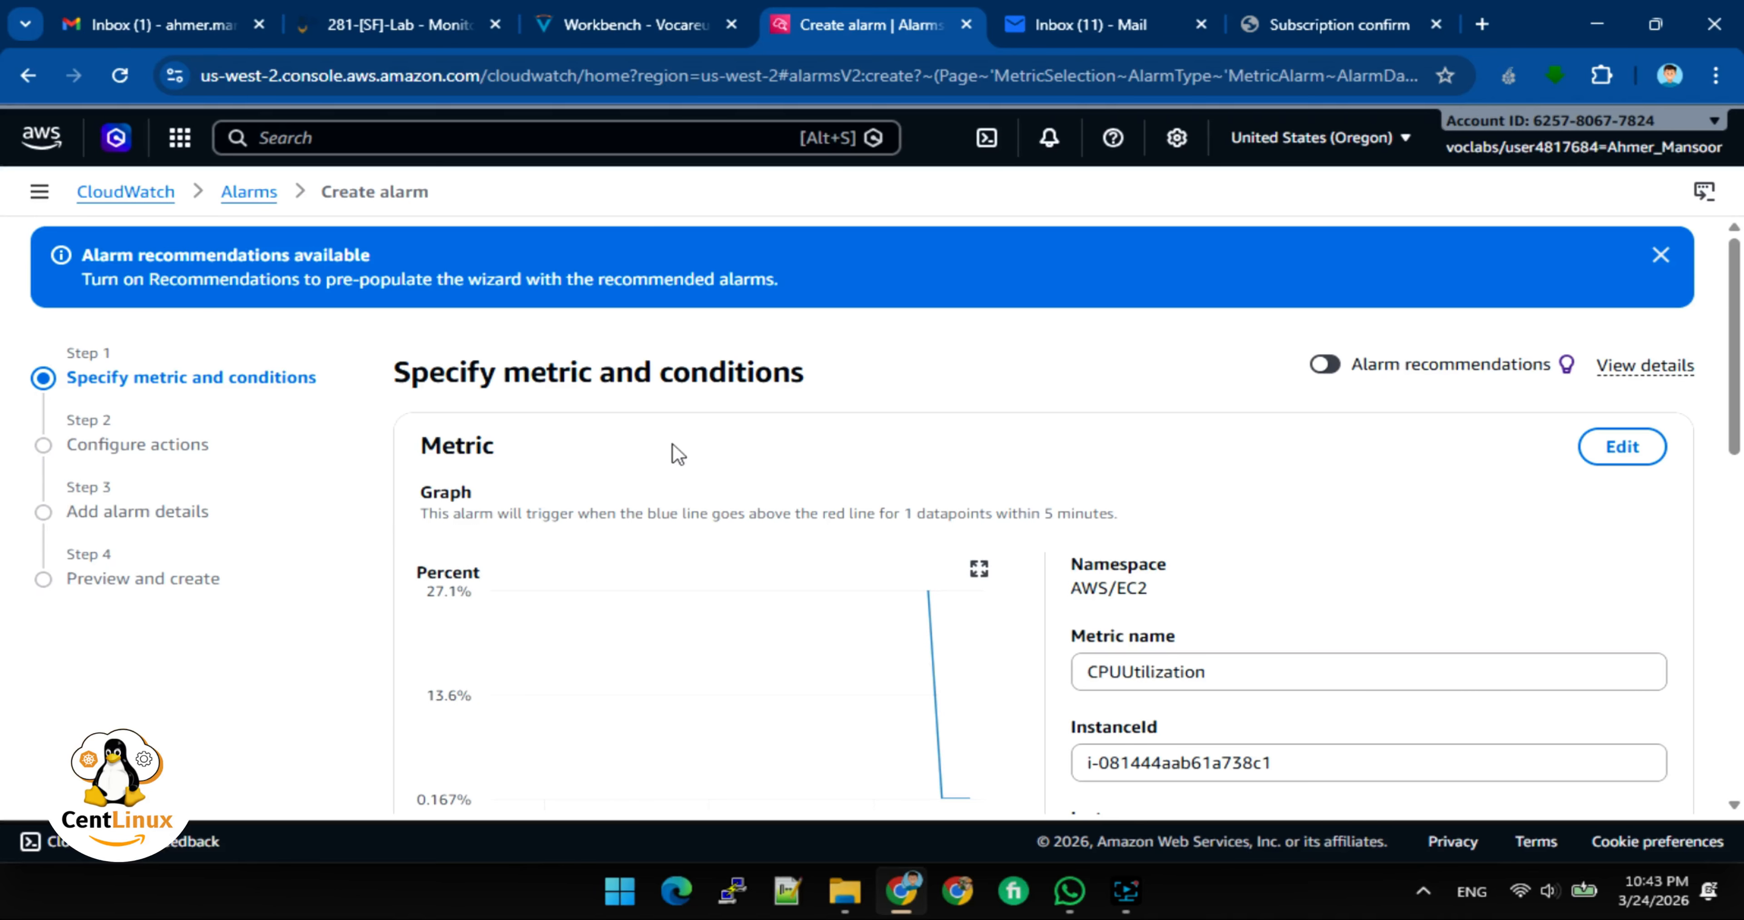
Set the alarm's period to 1 minute and its static condition to CPUUtilization greater than 60, and continue to the actions
scroll(675, 453, down, 5)
scroll(675, 453, down, 2)
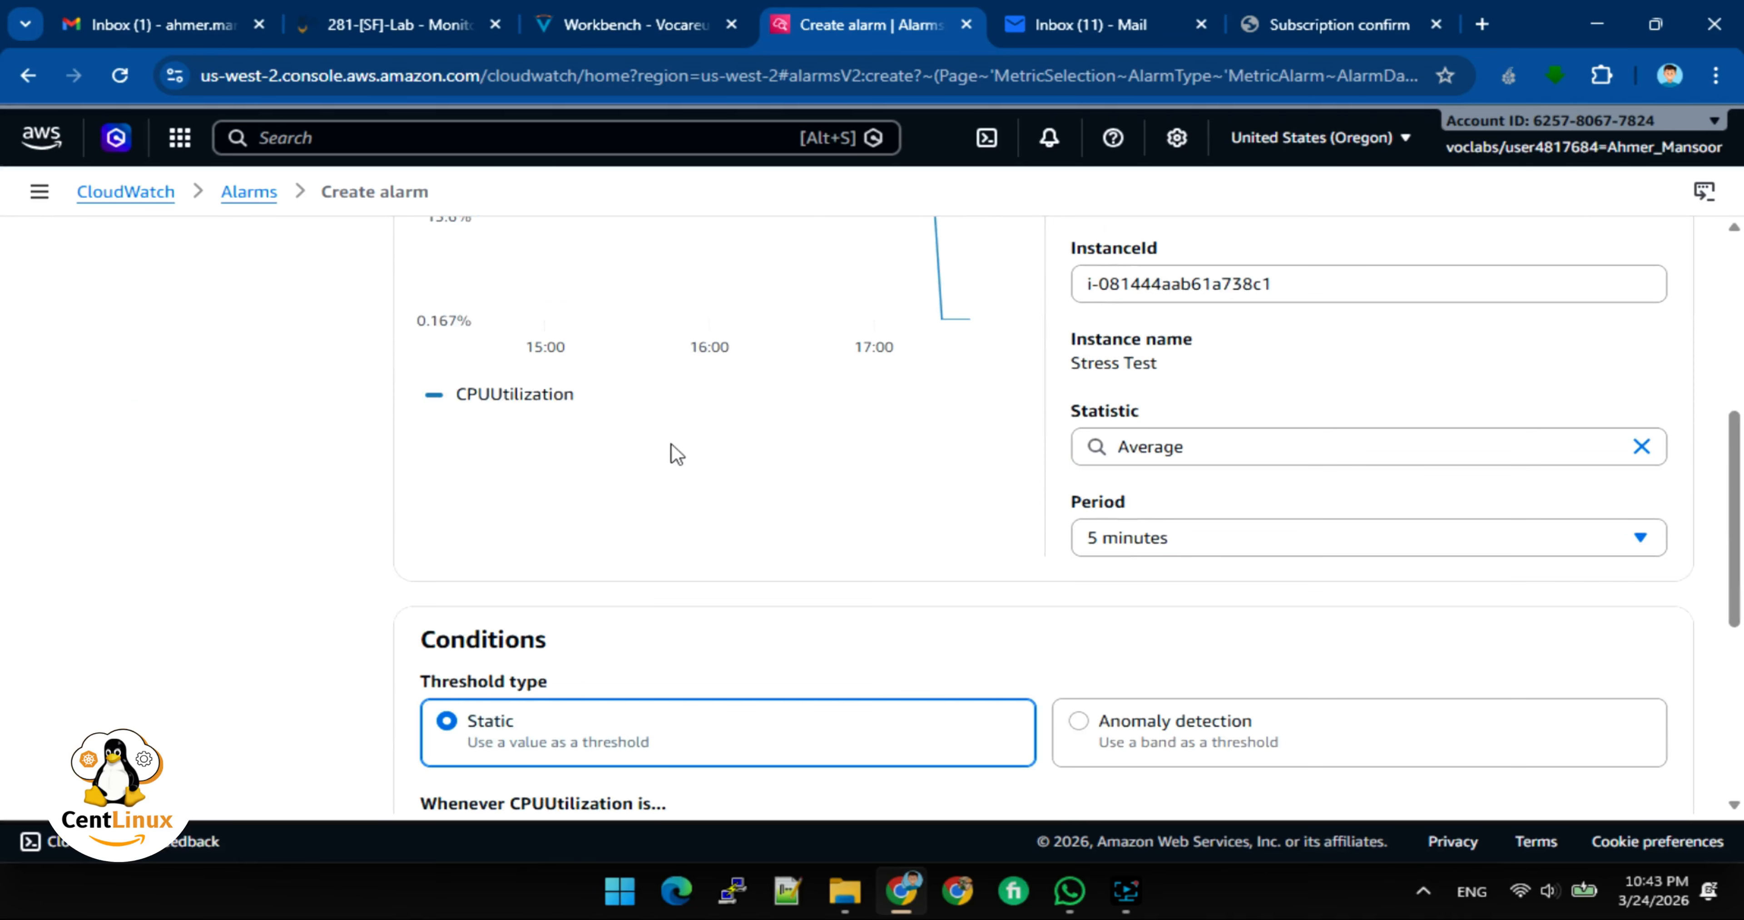
scroll(745, 406, down, 7)
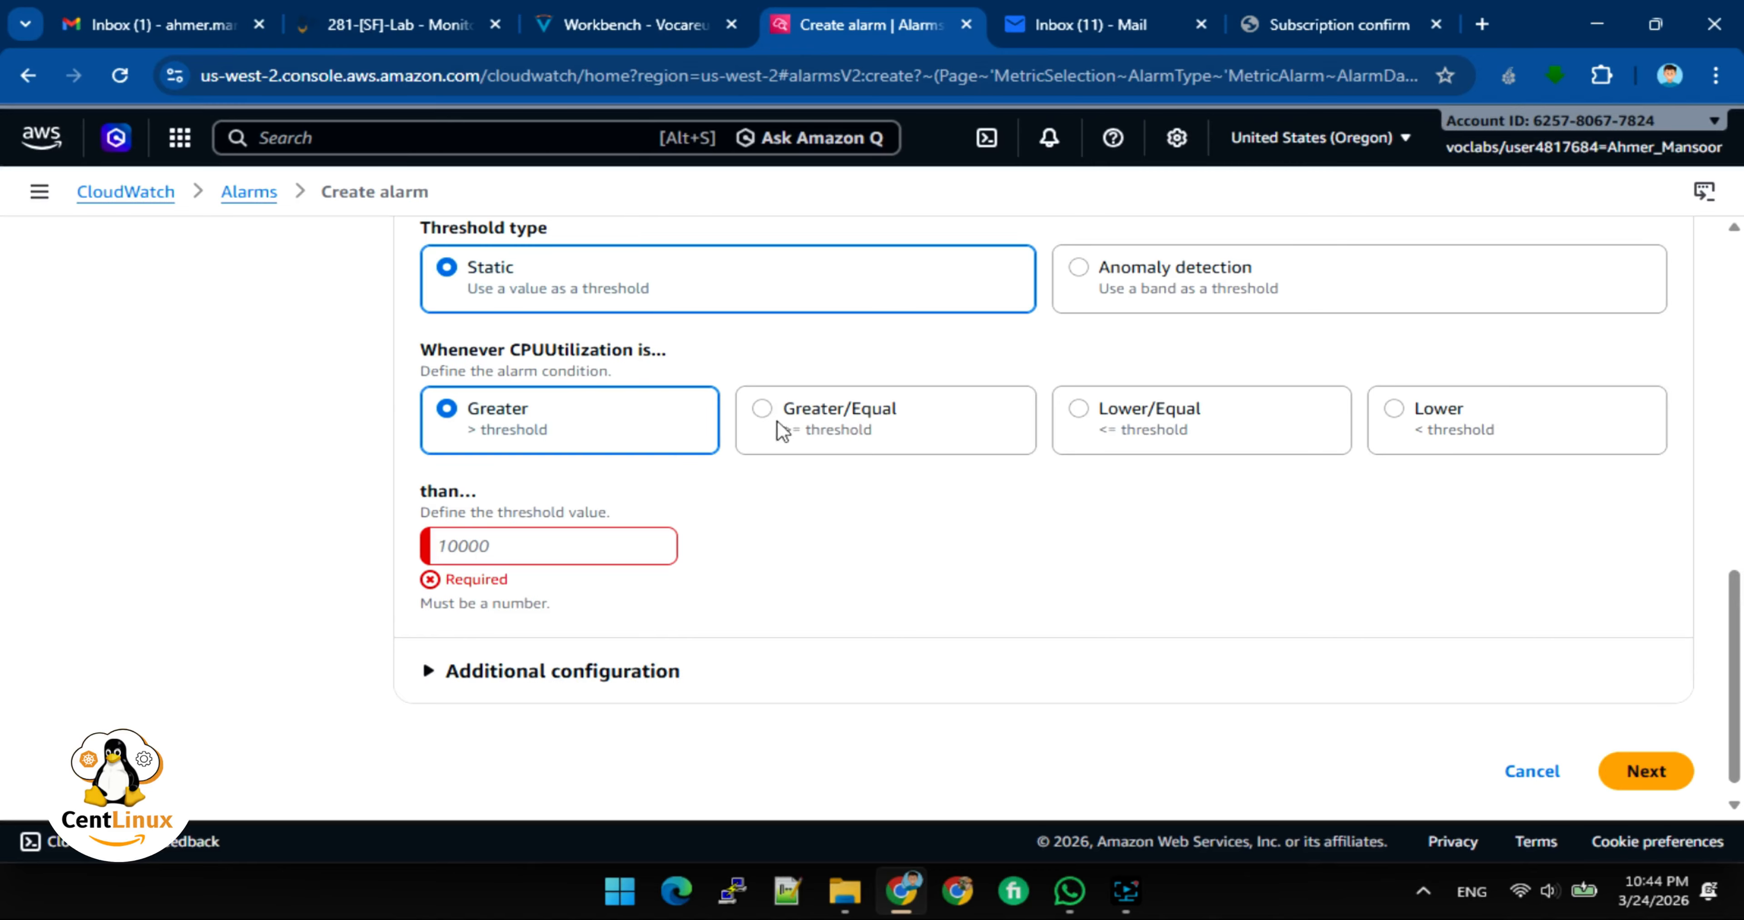
click(556, 543)
text(60)
click(1609, 773)
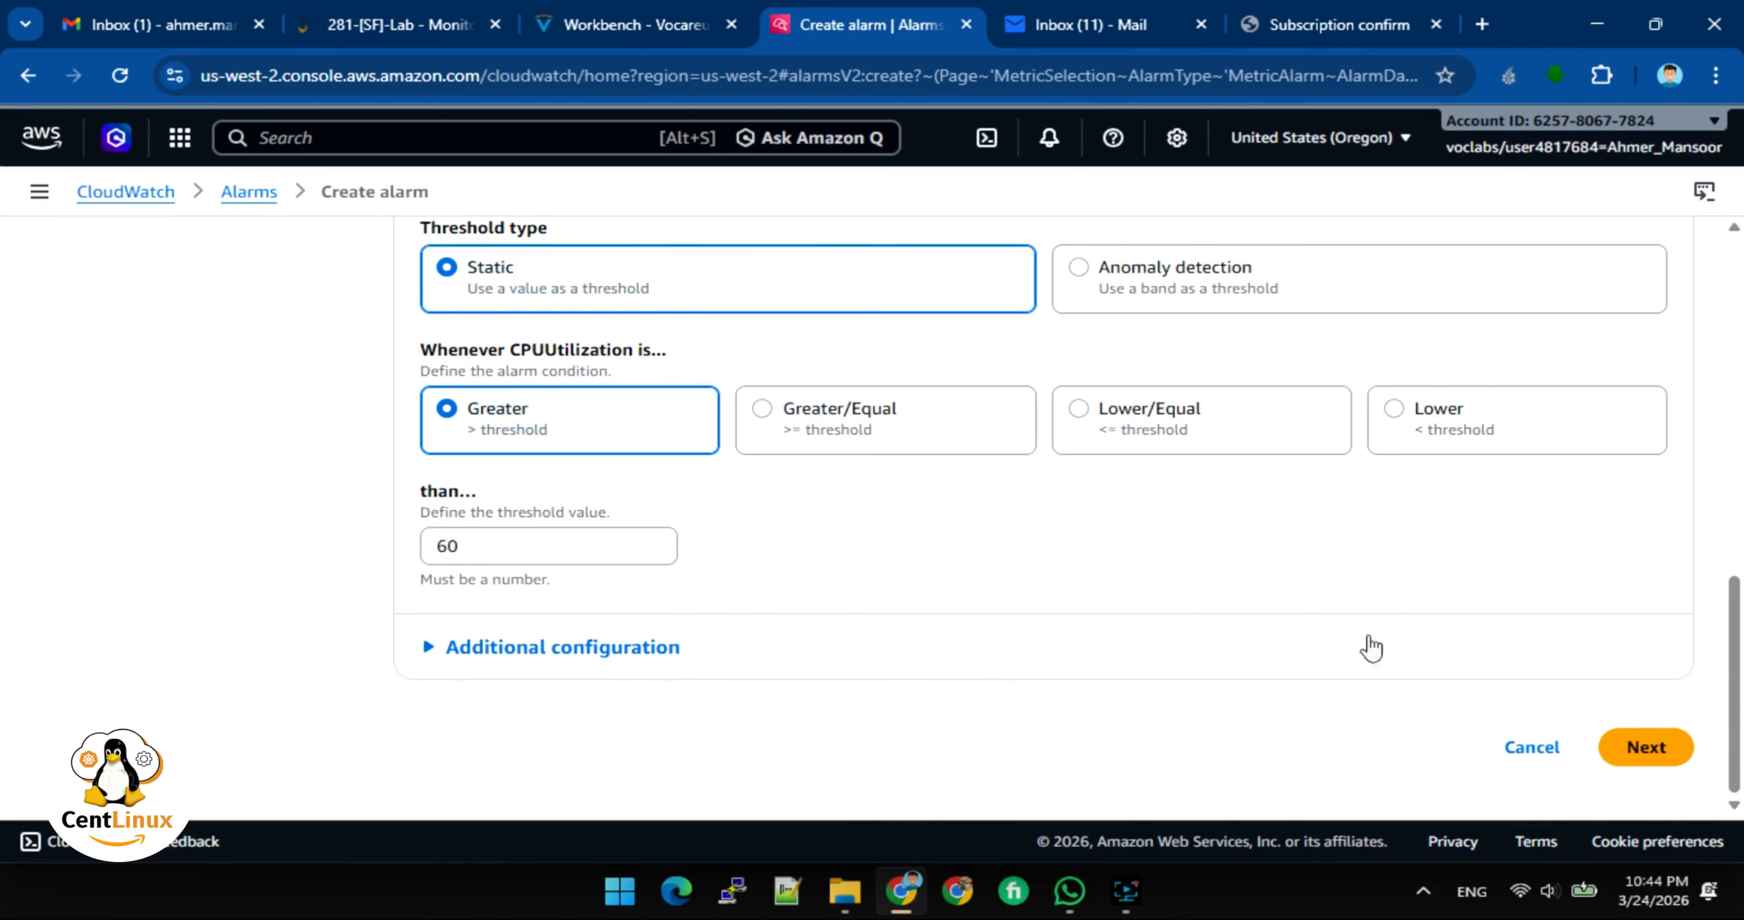
click(1639, 747)
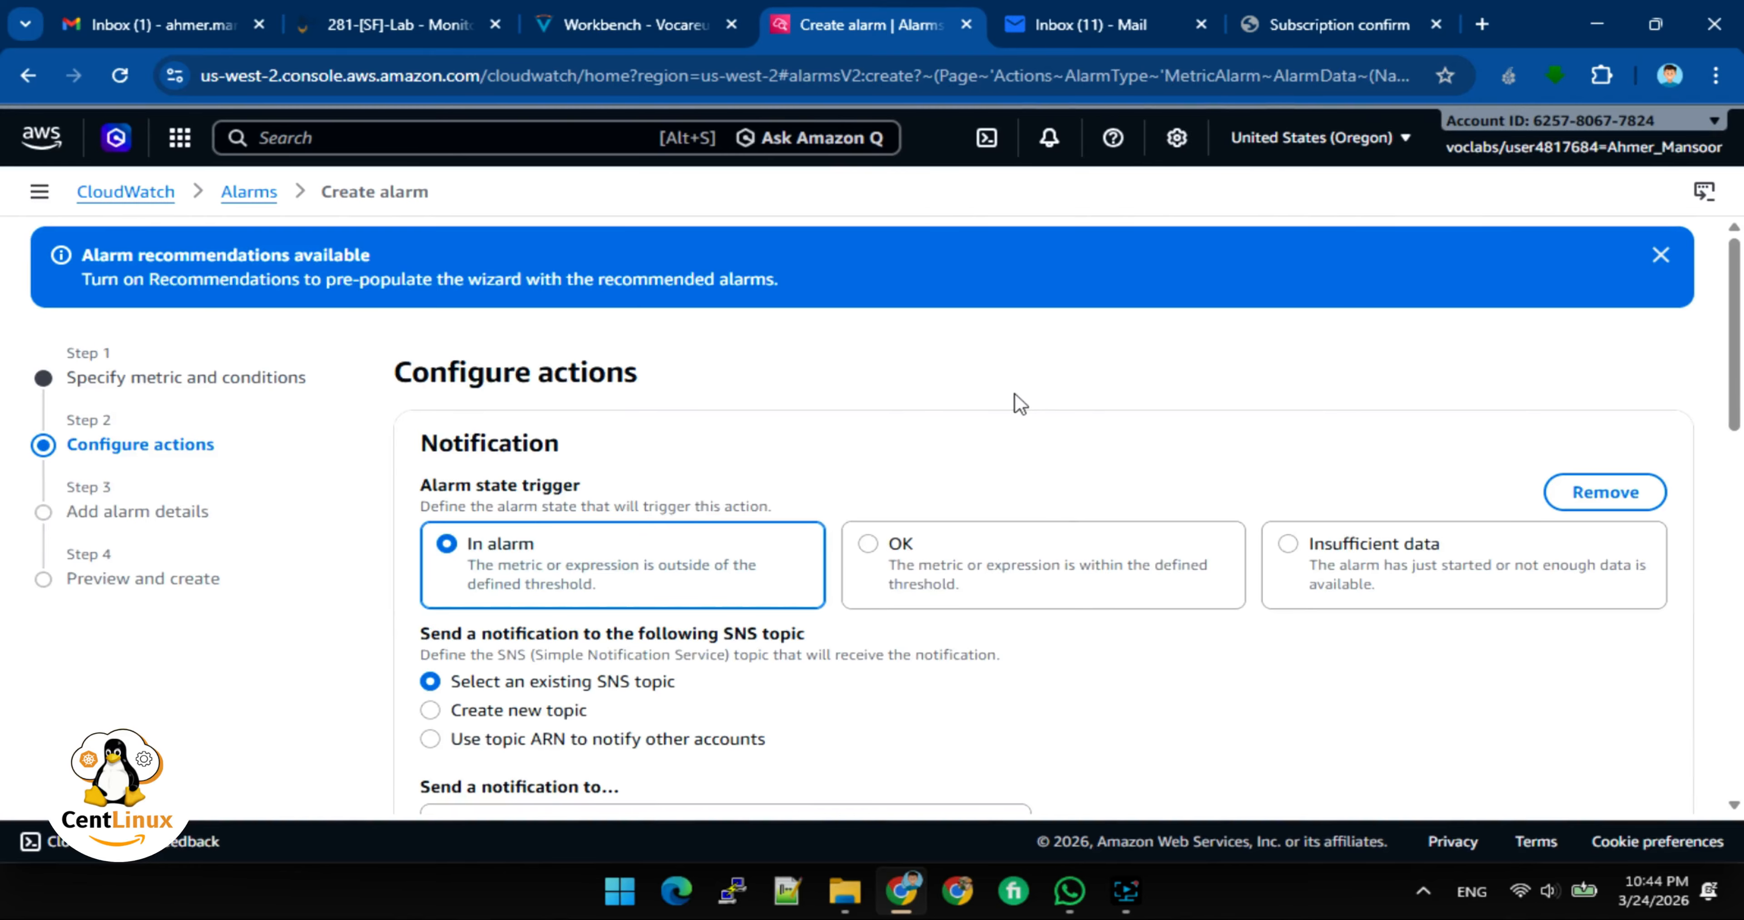
Send the In alarm notification to the existing SNS topic MyCwAlarm and continue to the alarm details
scroll(740, 592, down, 3)
click(718, 587)
click(555, 628)
scroll(752, 511, down, 2)
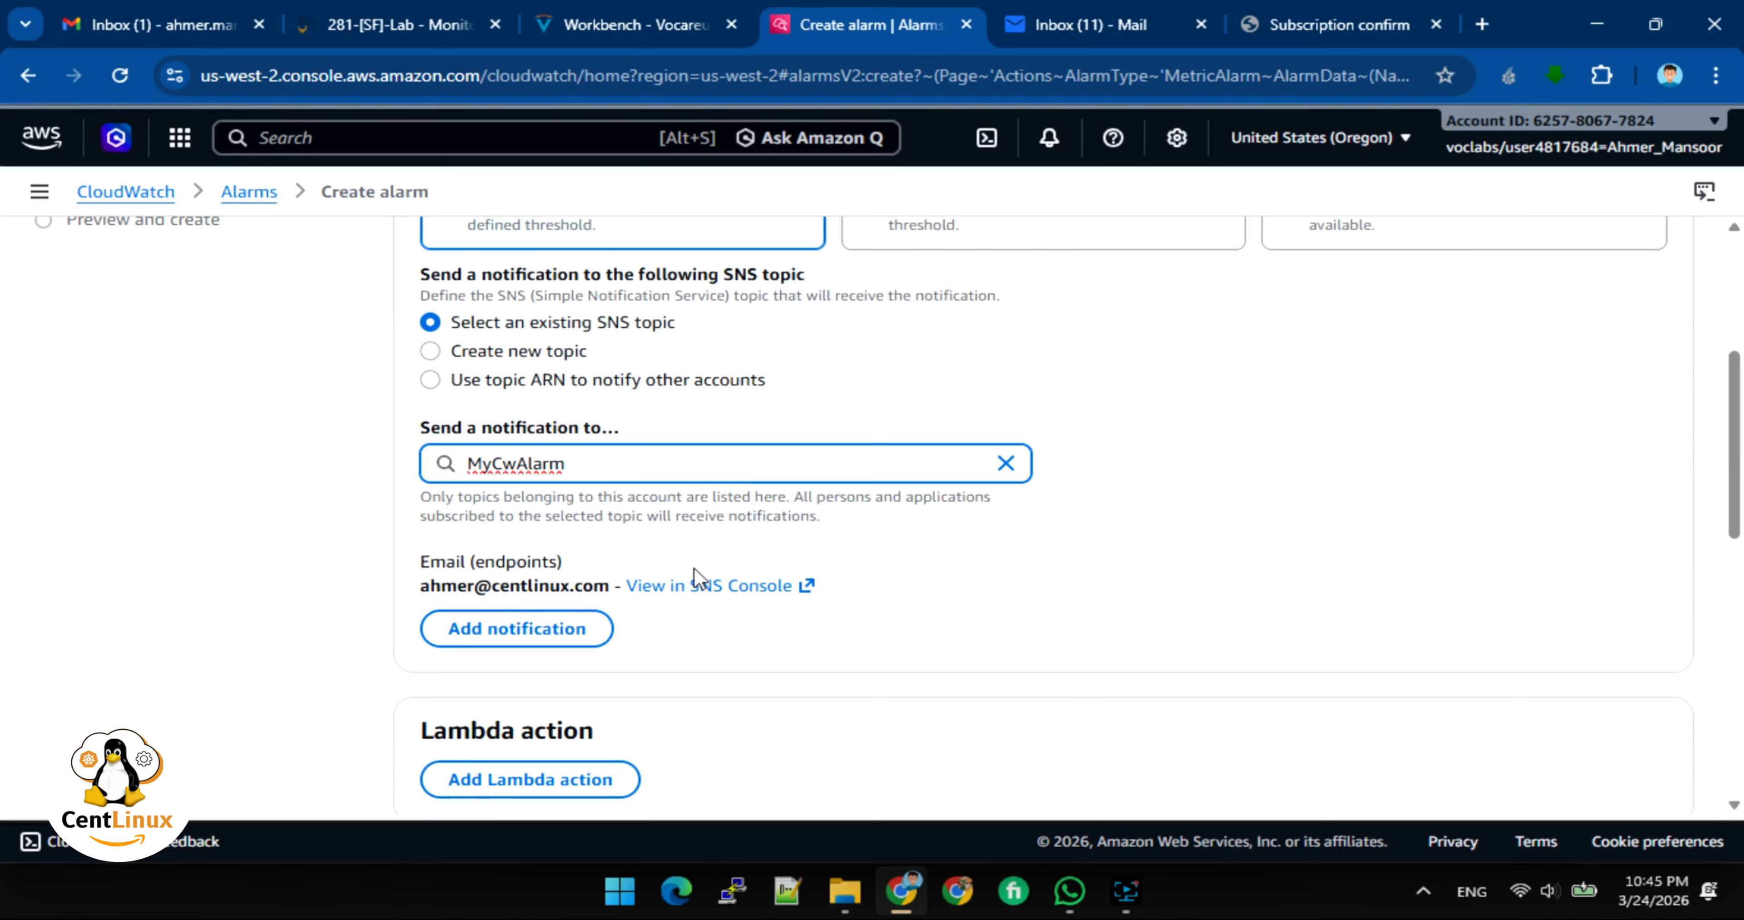
scroll(538, 572, down, 10)
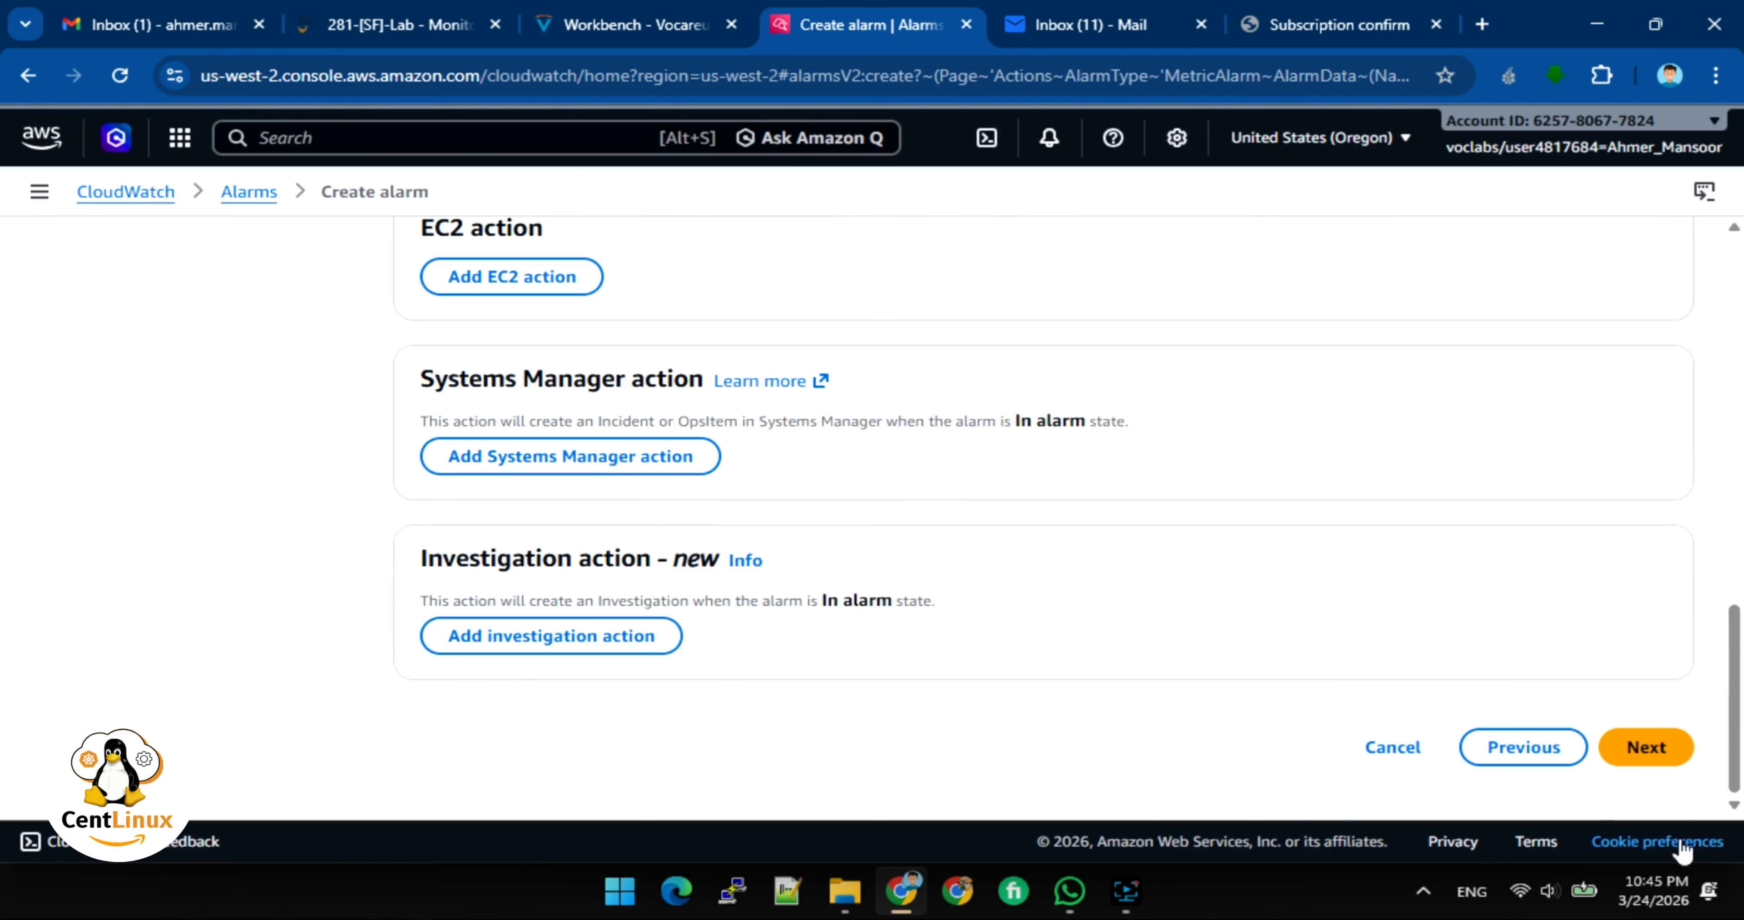
click(1668, 749)
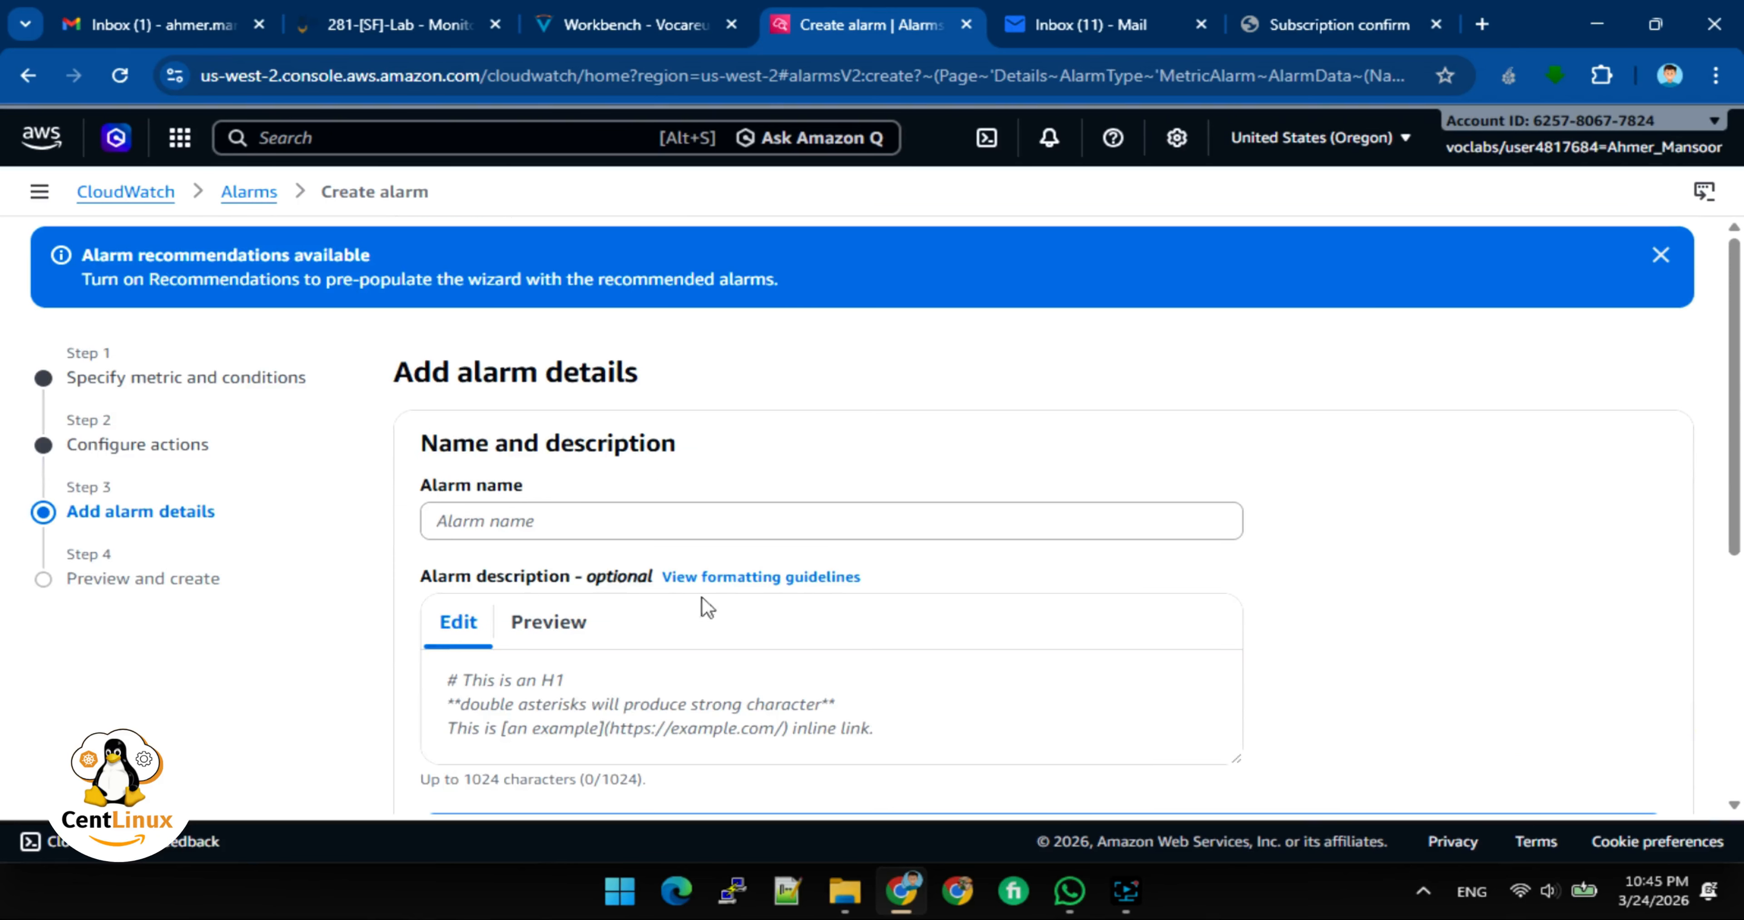
Name the alarm LabCPUUtilizationAlarm
click(594, 516)
text(Lab)
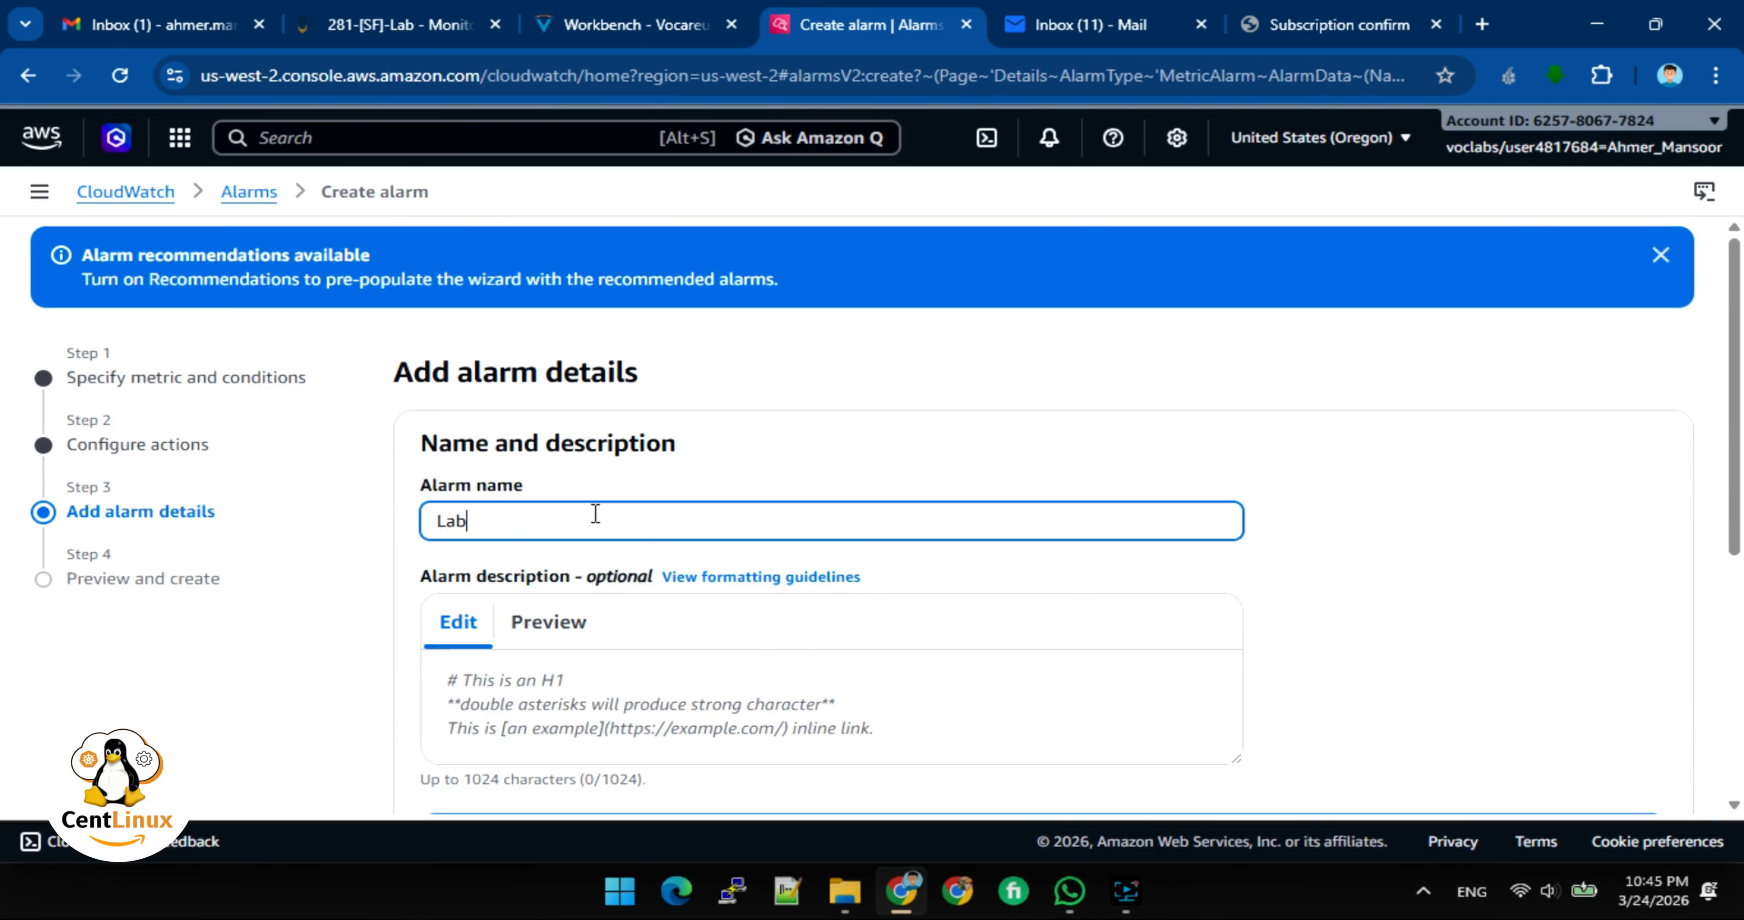
text(CPUUtilizationAlarm)
Enter the alarm description "Cloud Watch Alarm for Stress Test CPUUtilization" and continue to the preview
scroll(605, 515, down, 2)
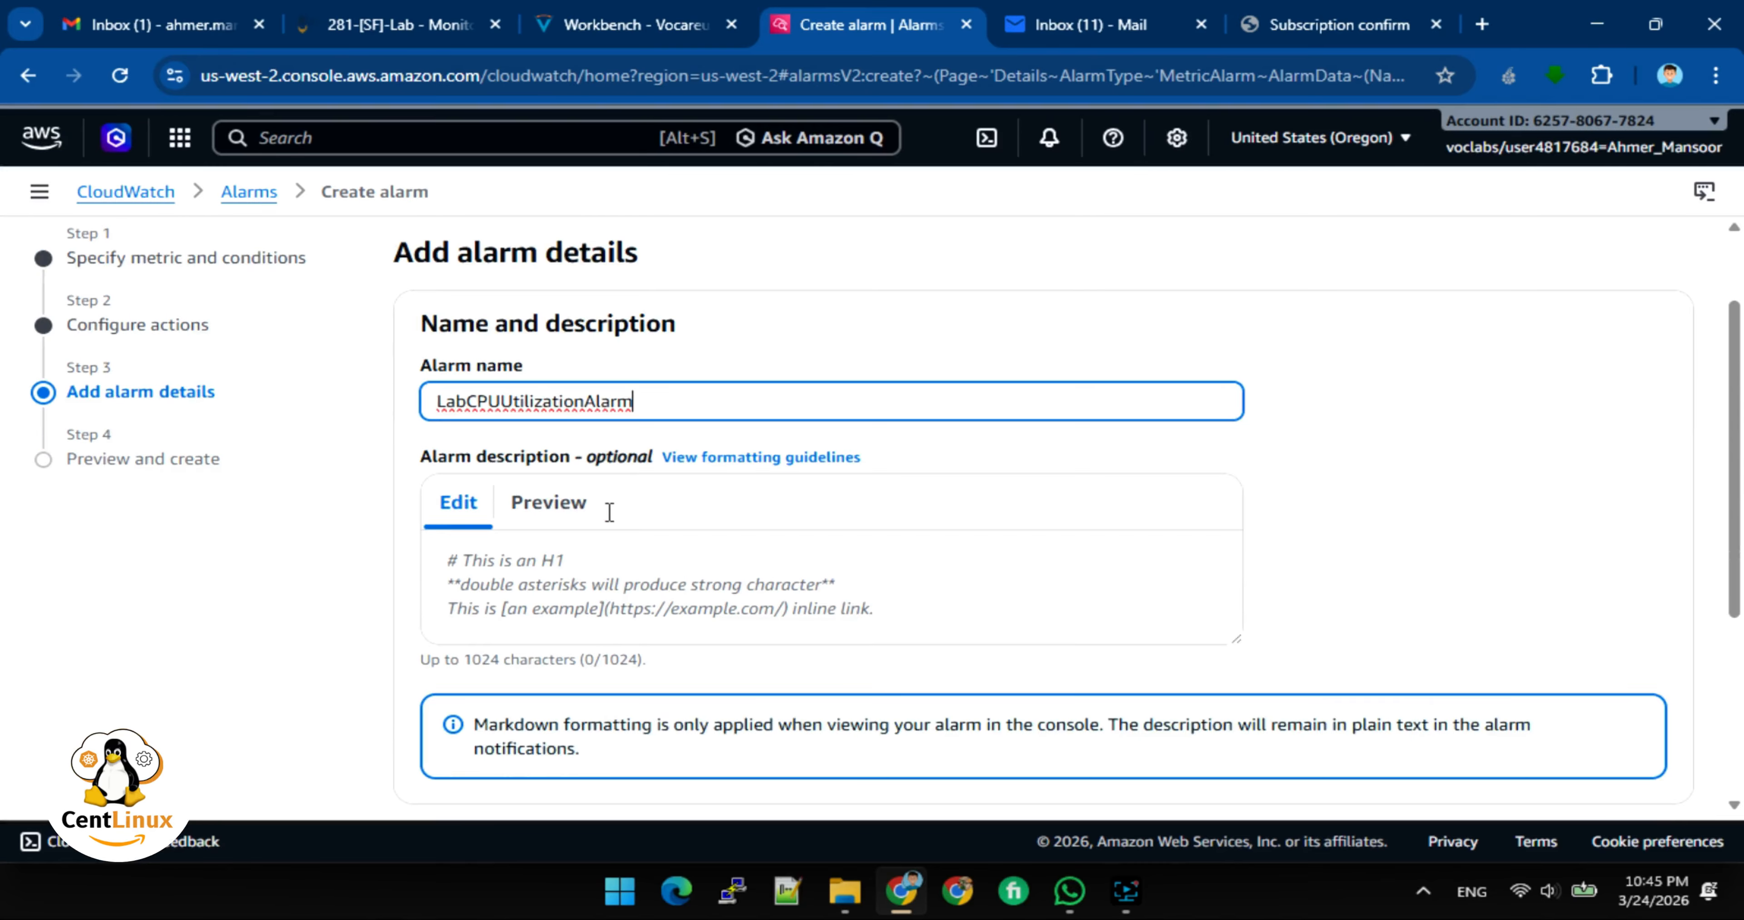
click(607, 571)
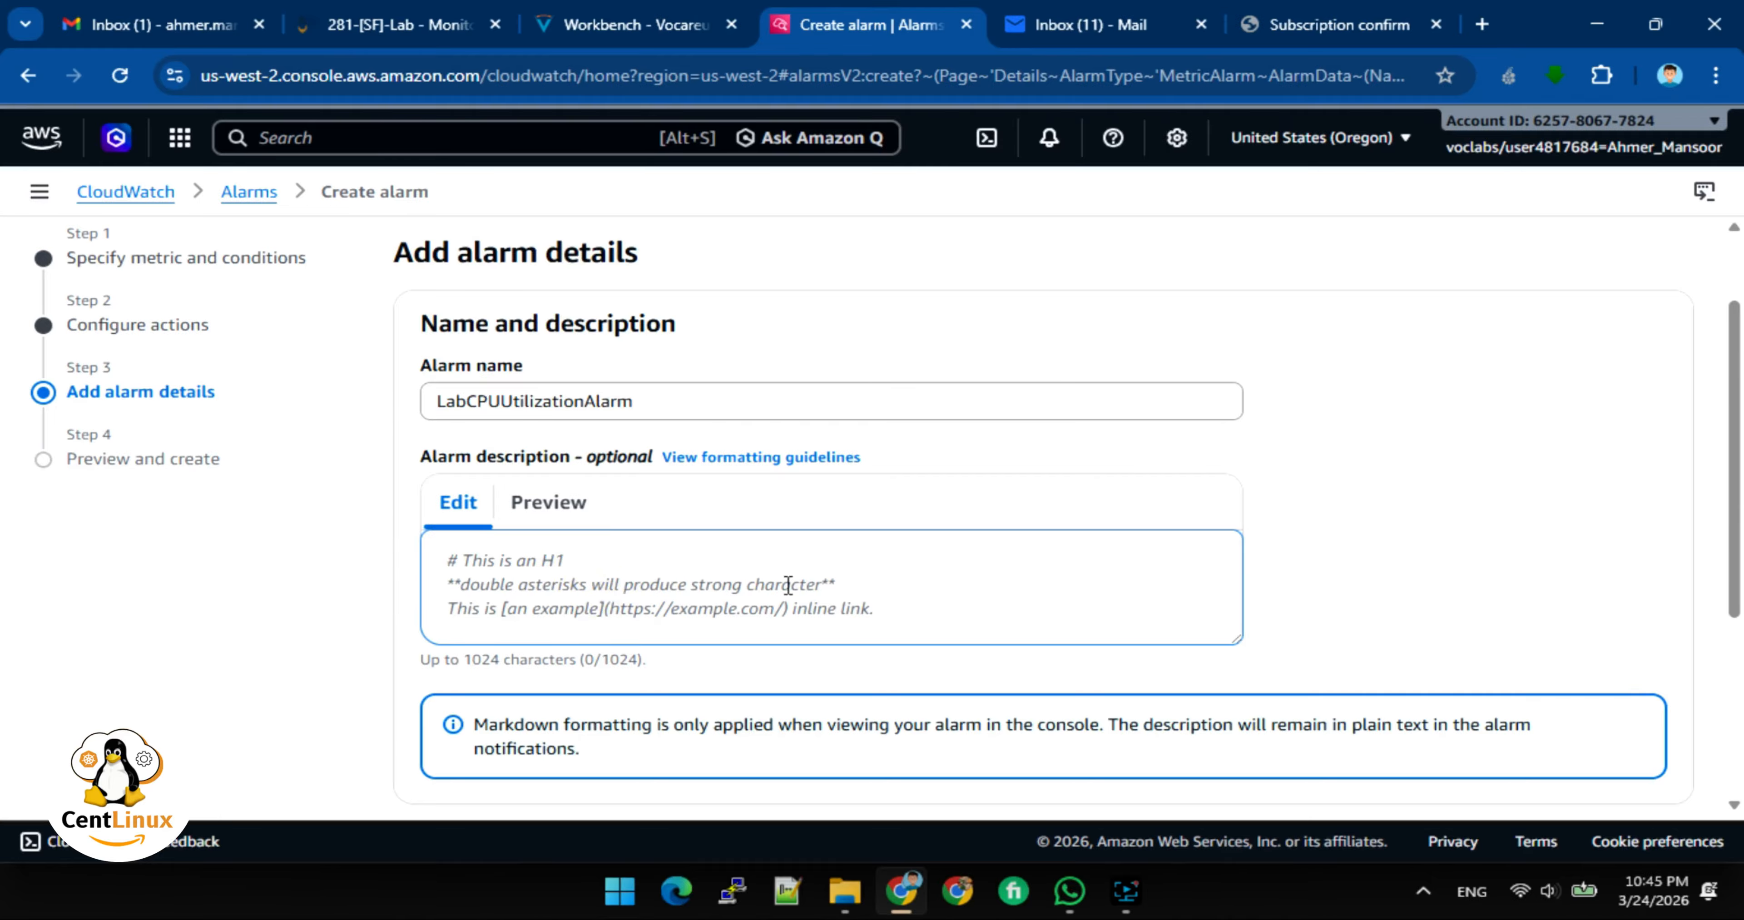
text(qloud Wat)
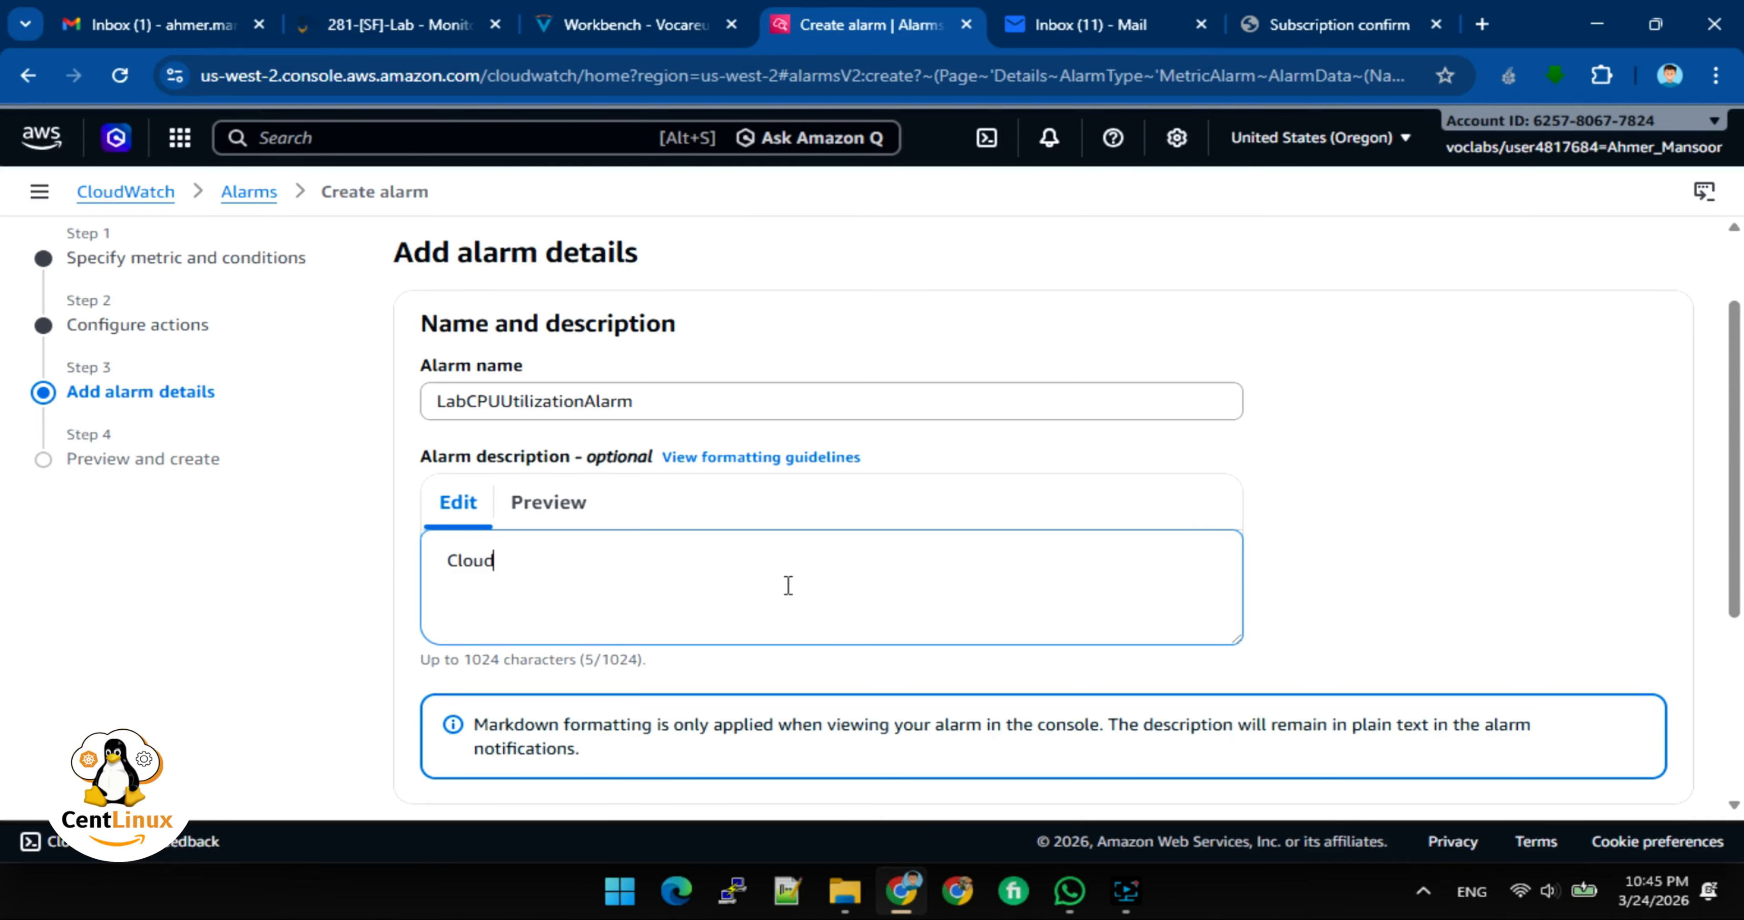
text(ch Alarm for Stress Test CU)
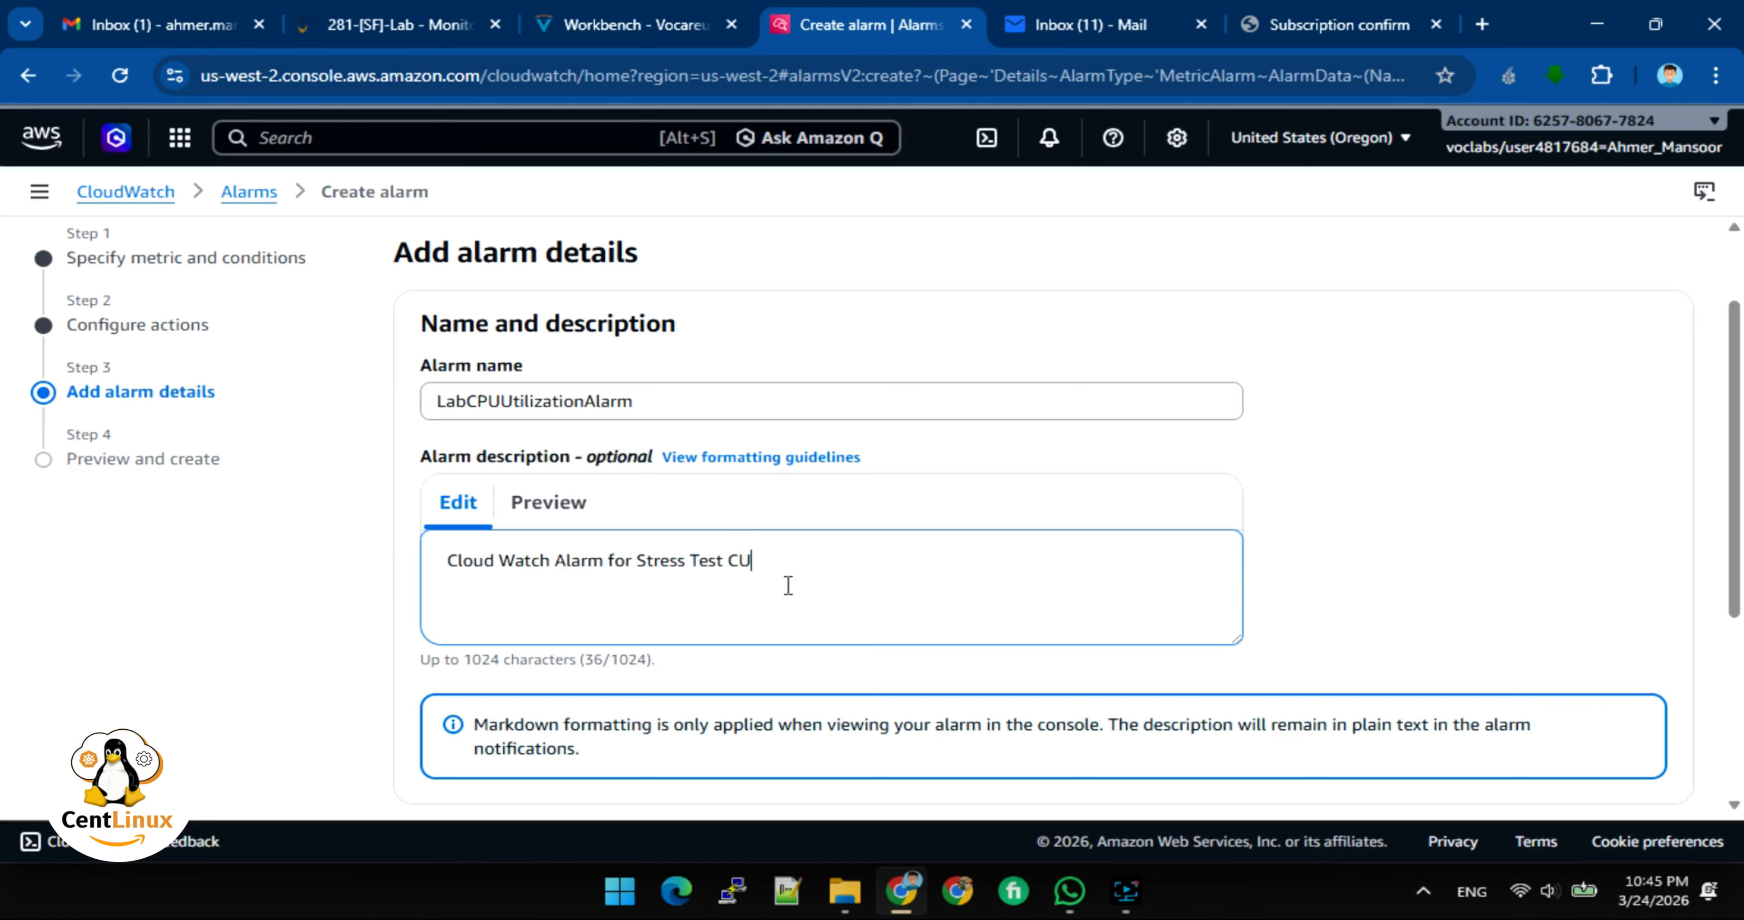
text(PUtilization)
click(764, 559)
key(BackSpace)
key(BackSpace)
text(PU)
scroll(770, 572, down, 3)
scroll(771, 576, down, 1)
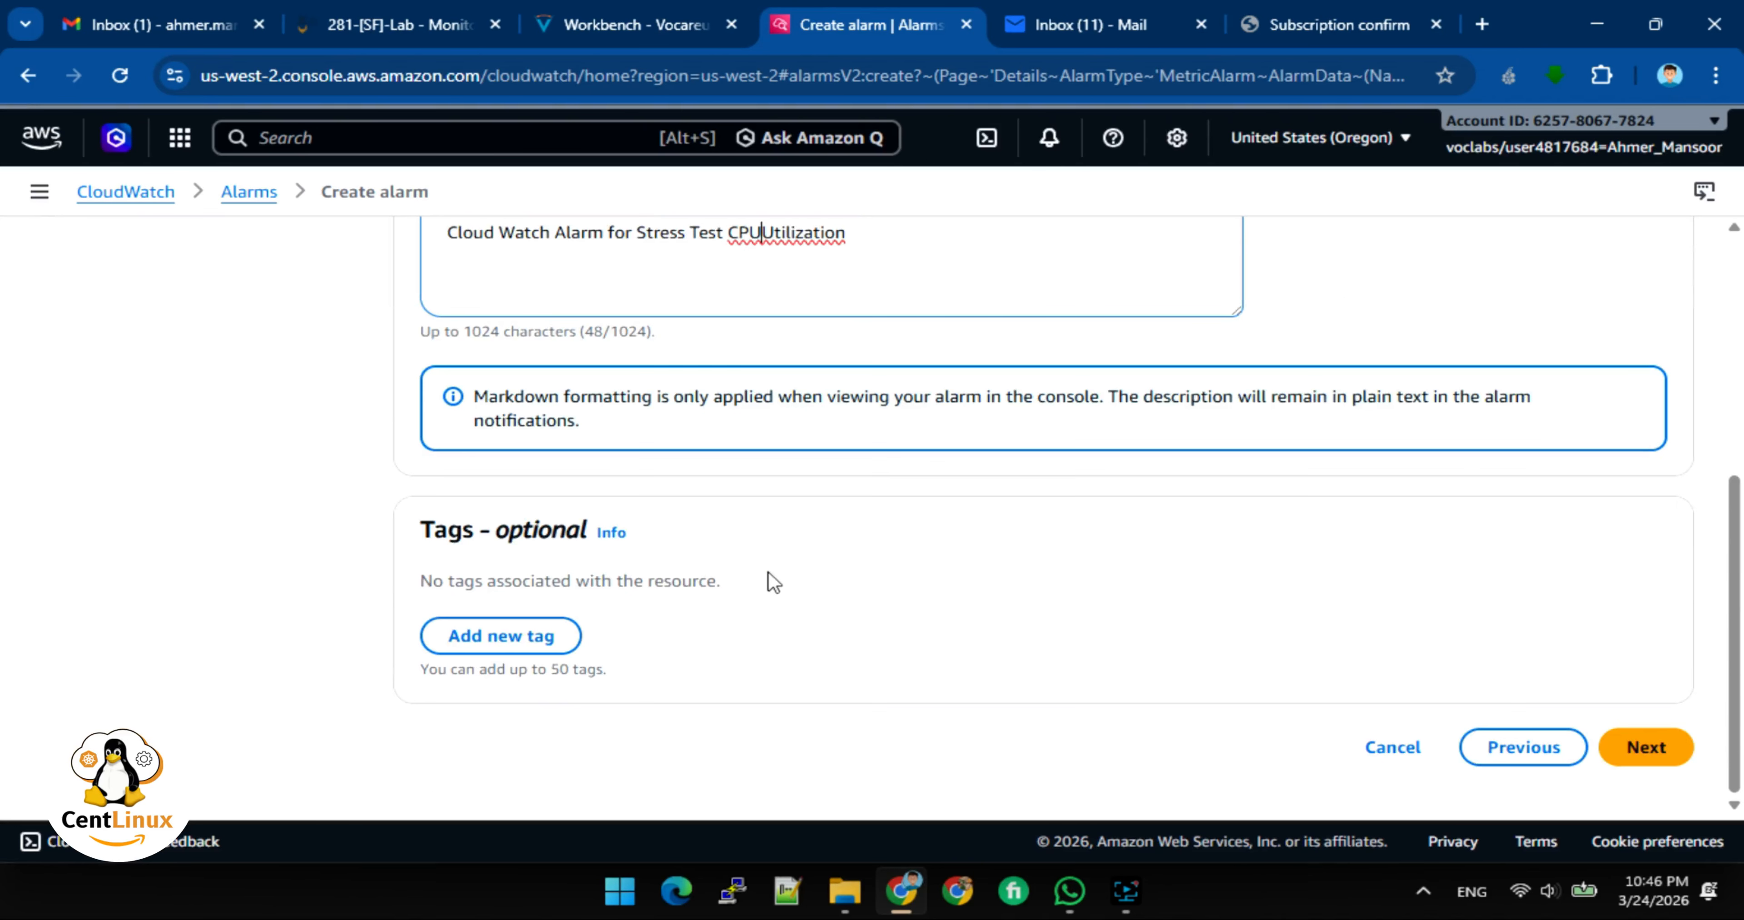
click(1646, 747)
Review the alarm's metric, condition, notification and details, and create the alarm
scroll(1138, 457, down, 5)
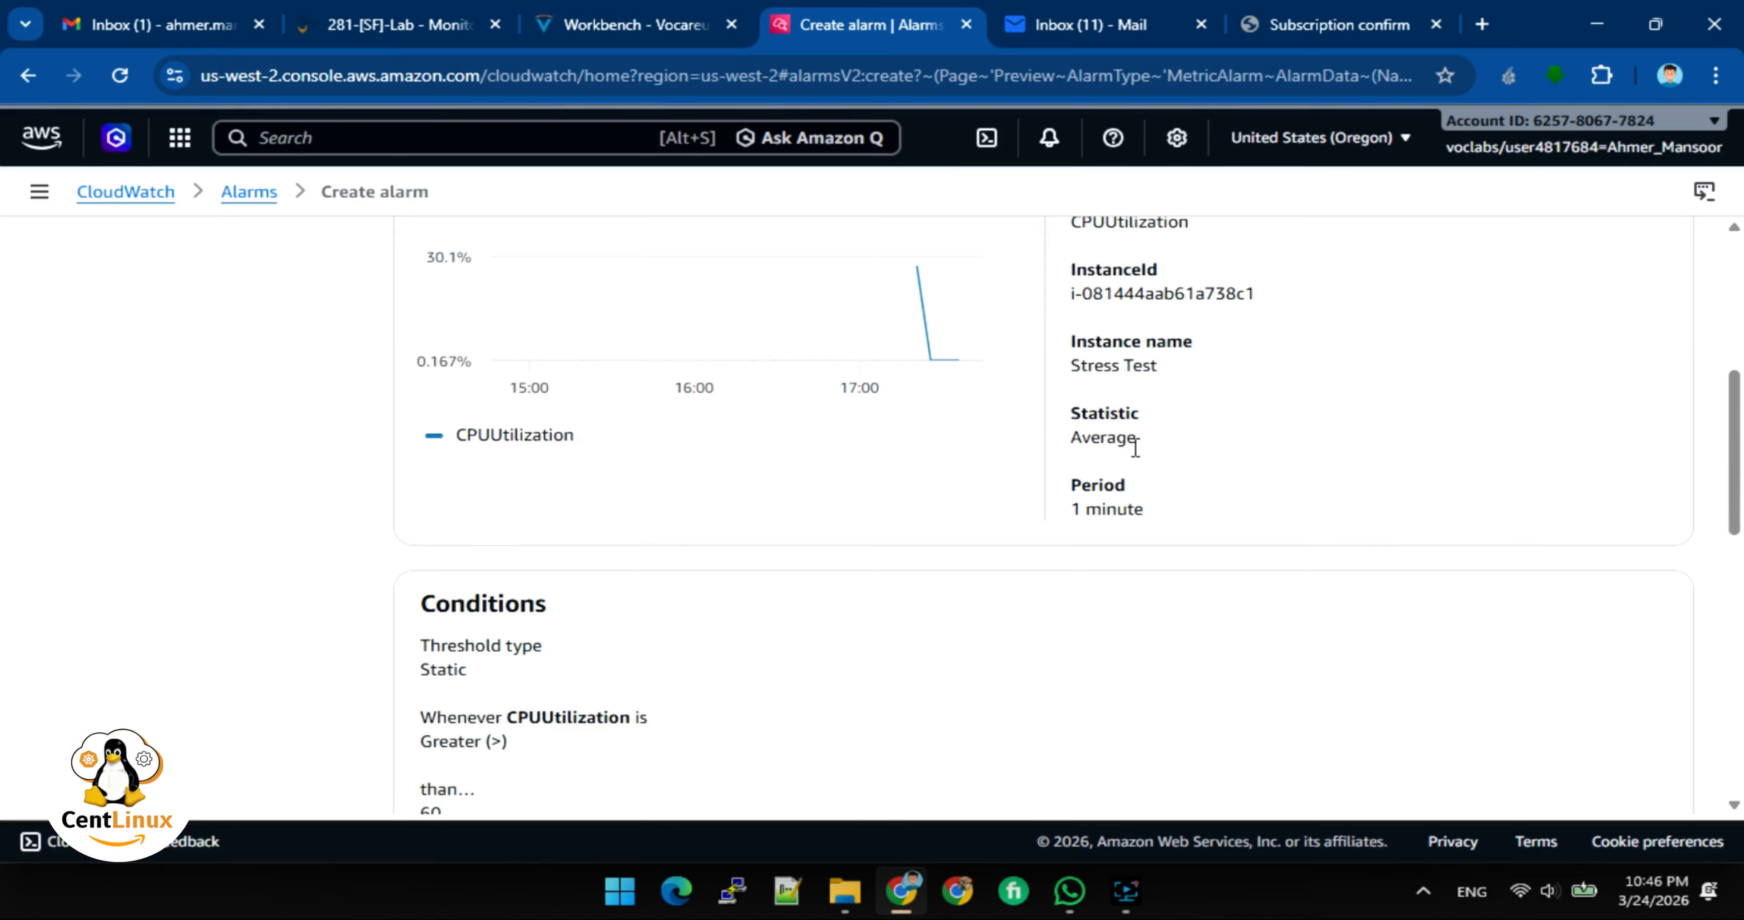
scroll(1136, 447, down, 7)
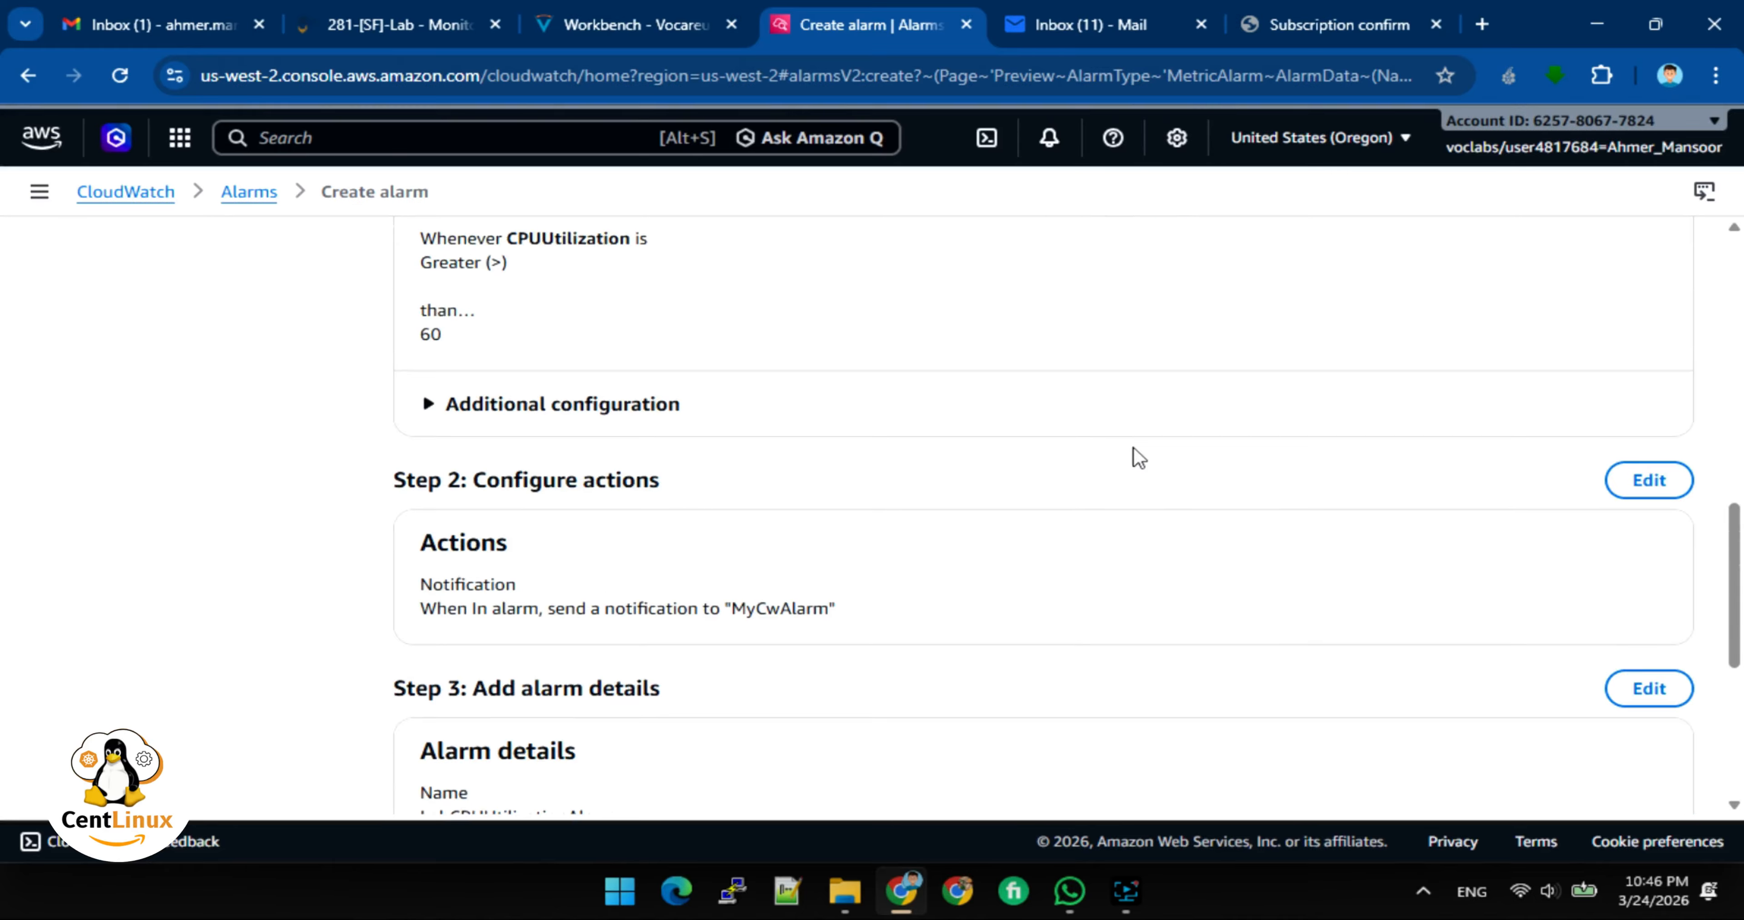
scroll(1134, 448, down, 5)
click(1613, 771)
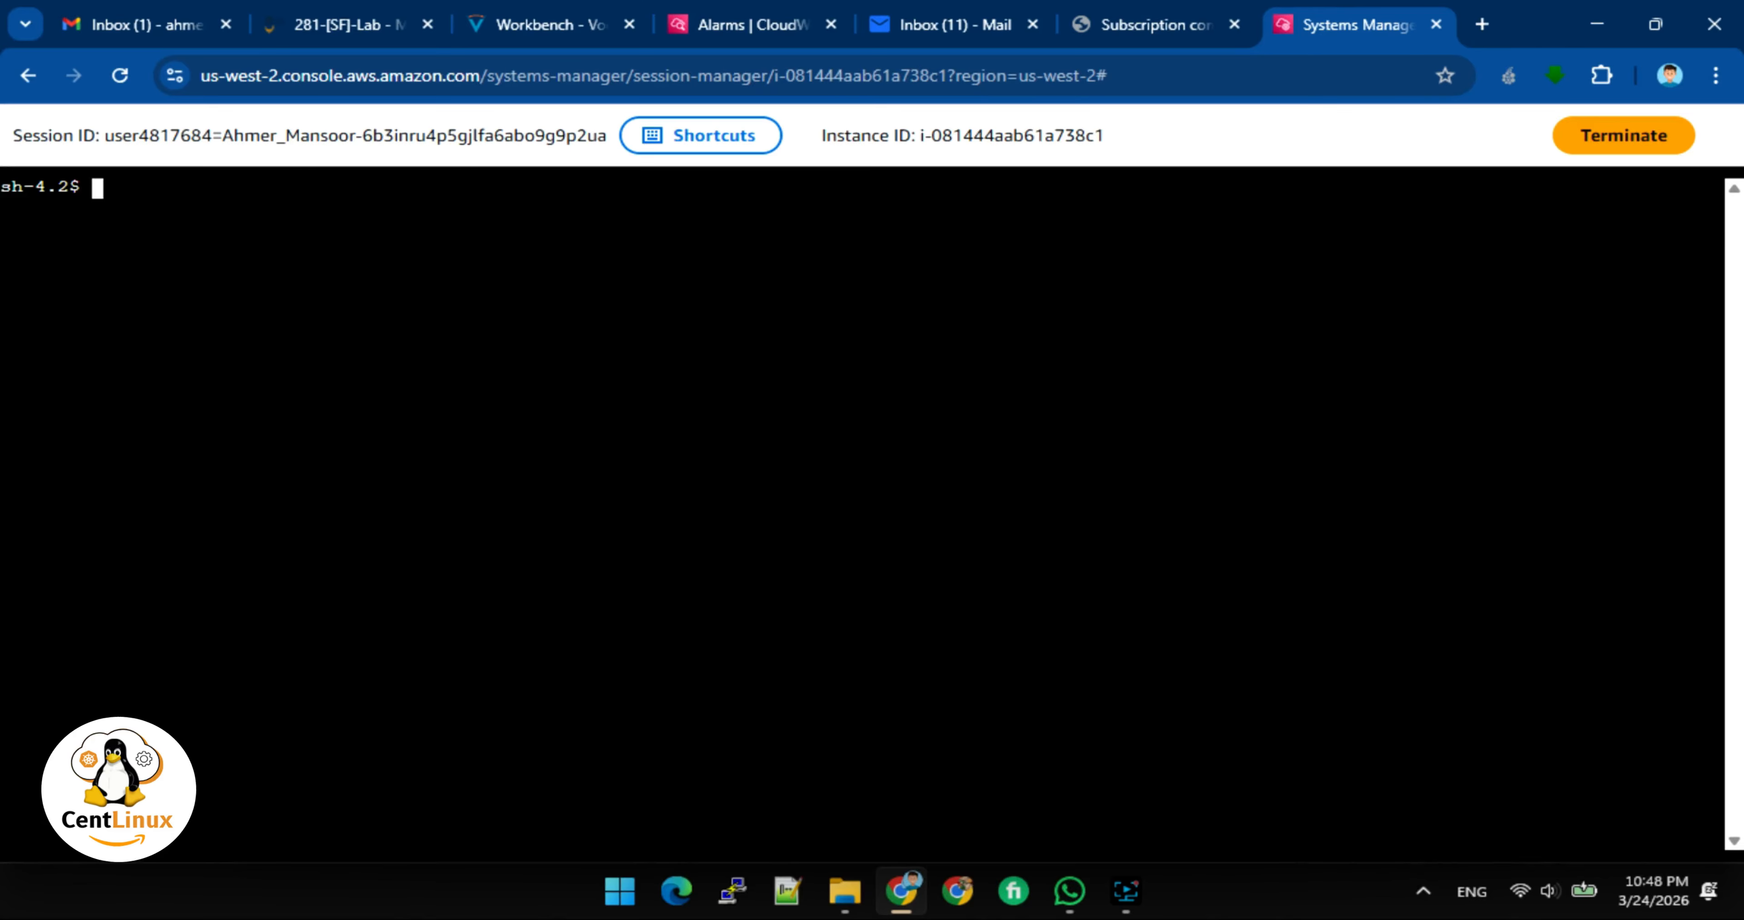
Start the CPU stress test in the instance's terminal session with sudo stress --cpu 10 -v --timeout 400s
click(788, 425)
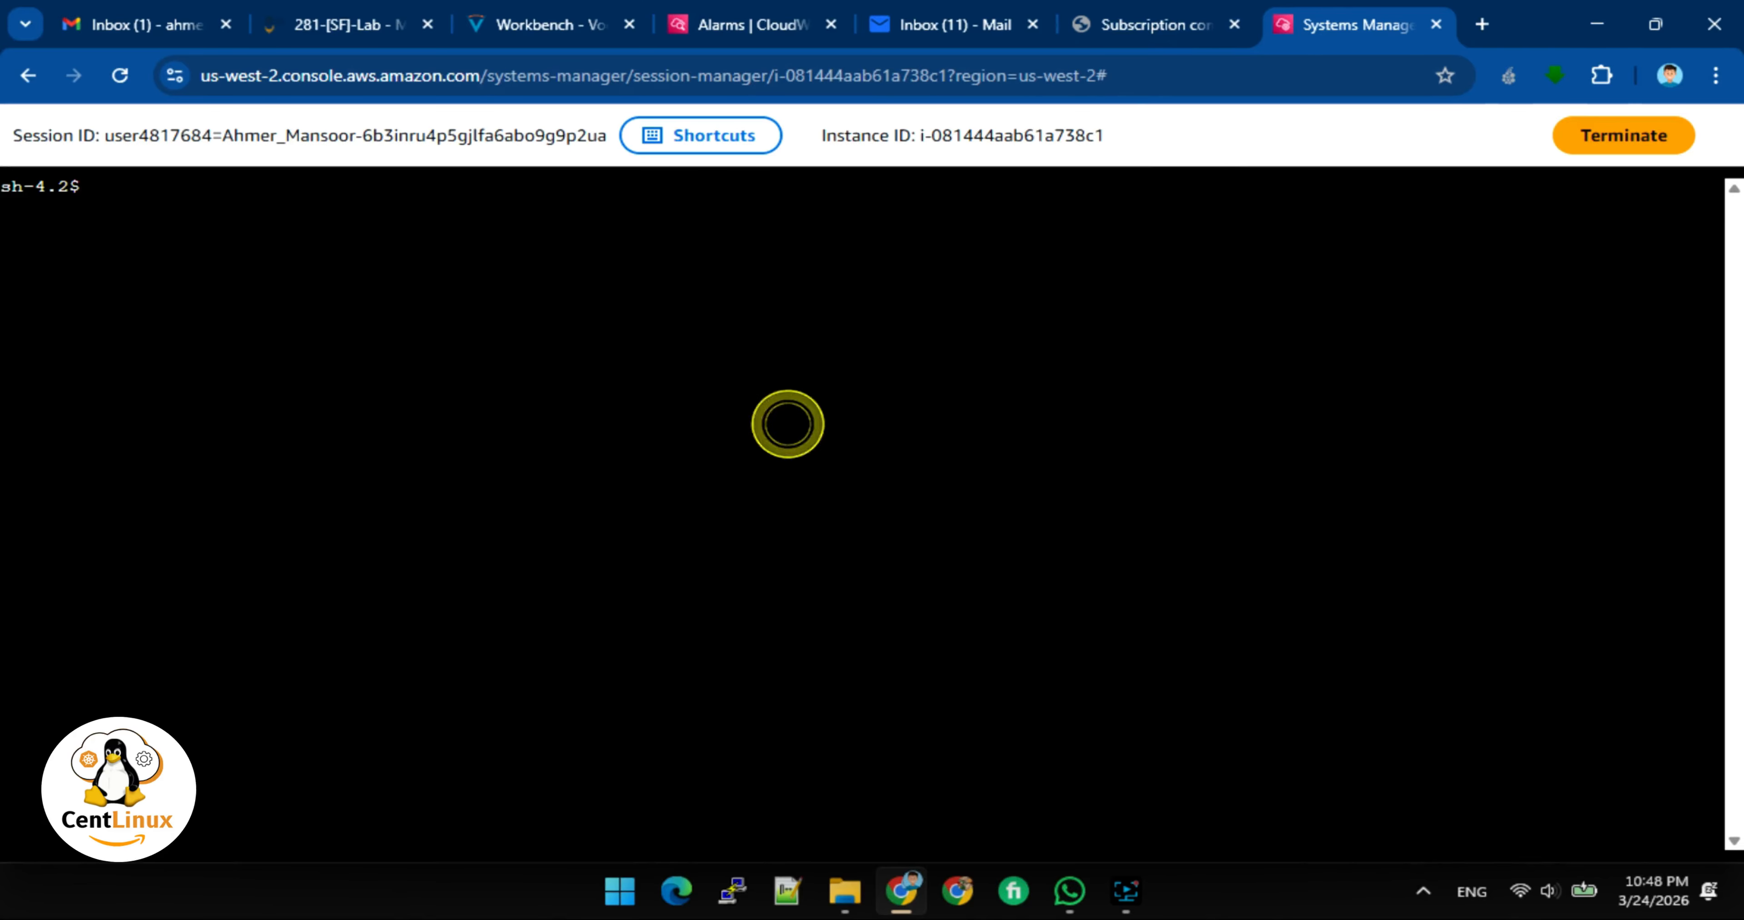
text(stress)
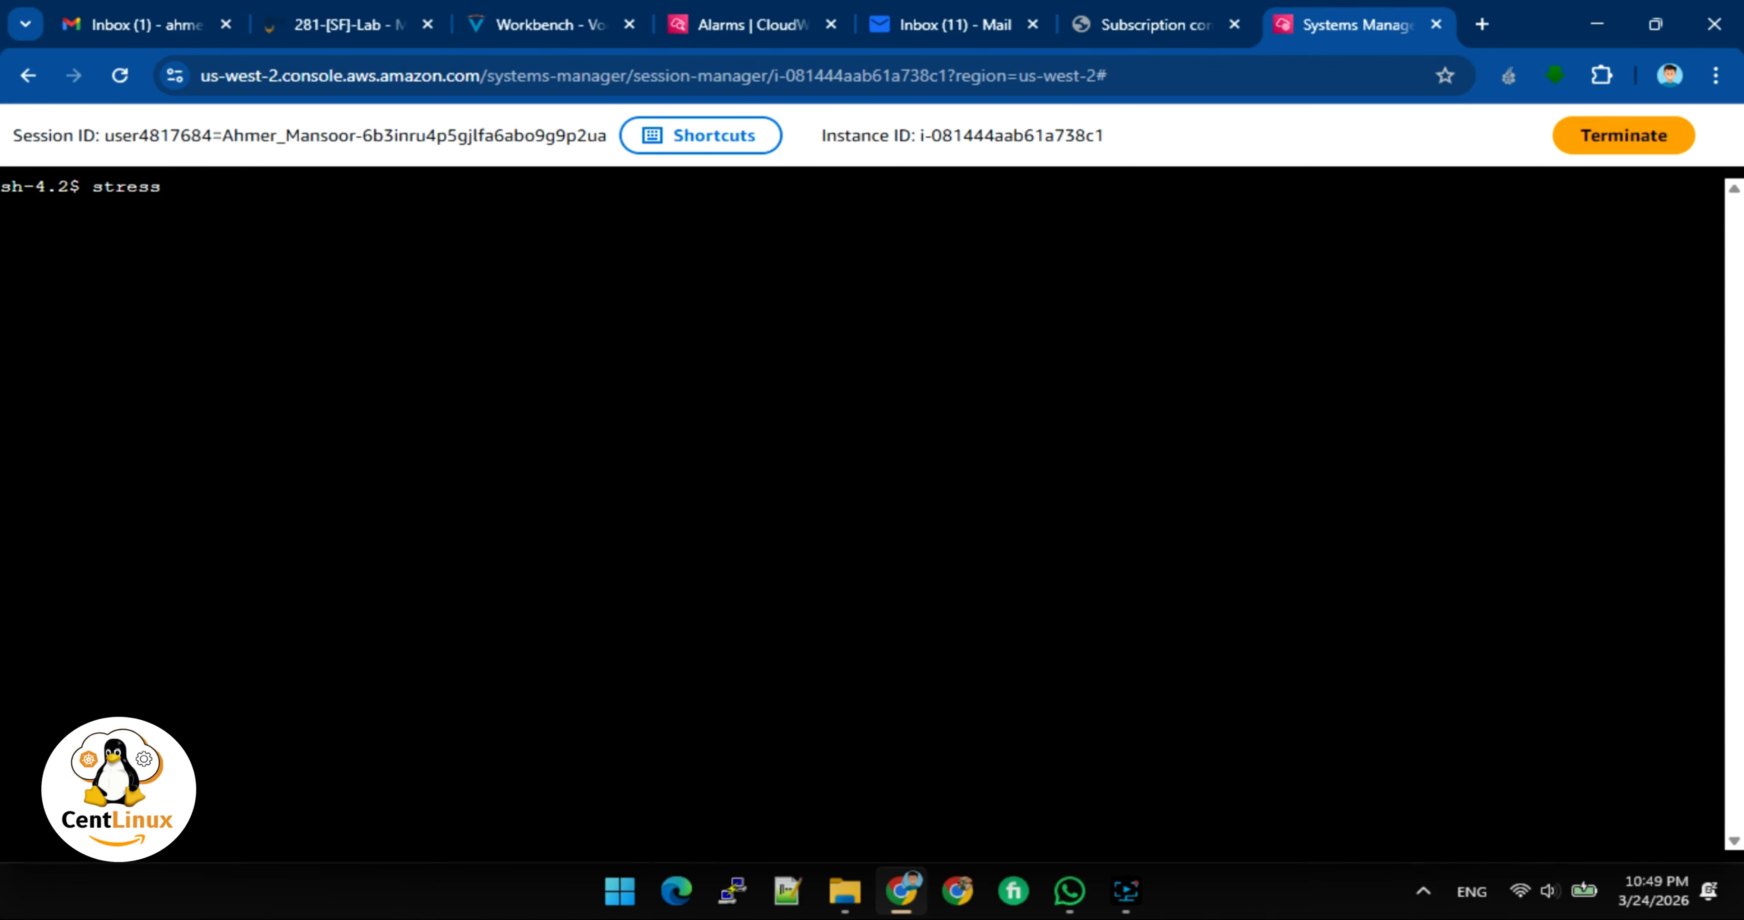
click(719, 281)
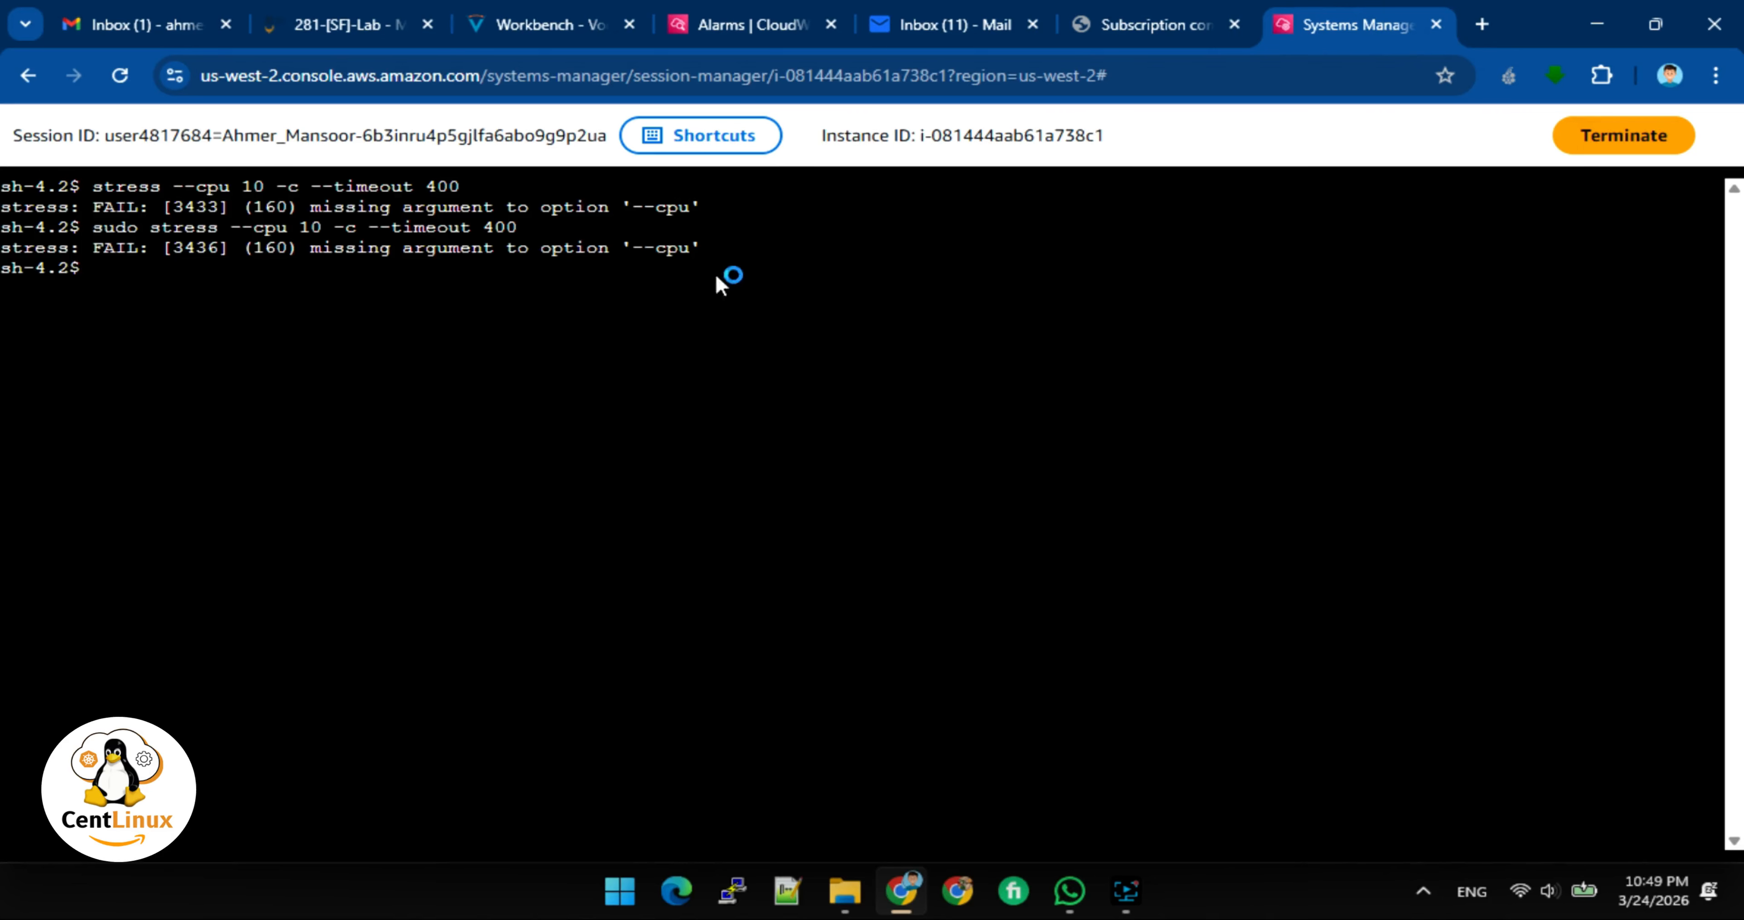
right_click(717, 270)
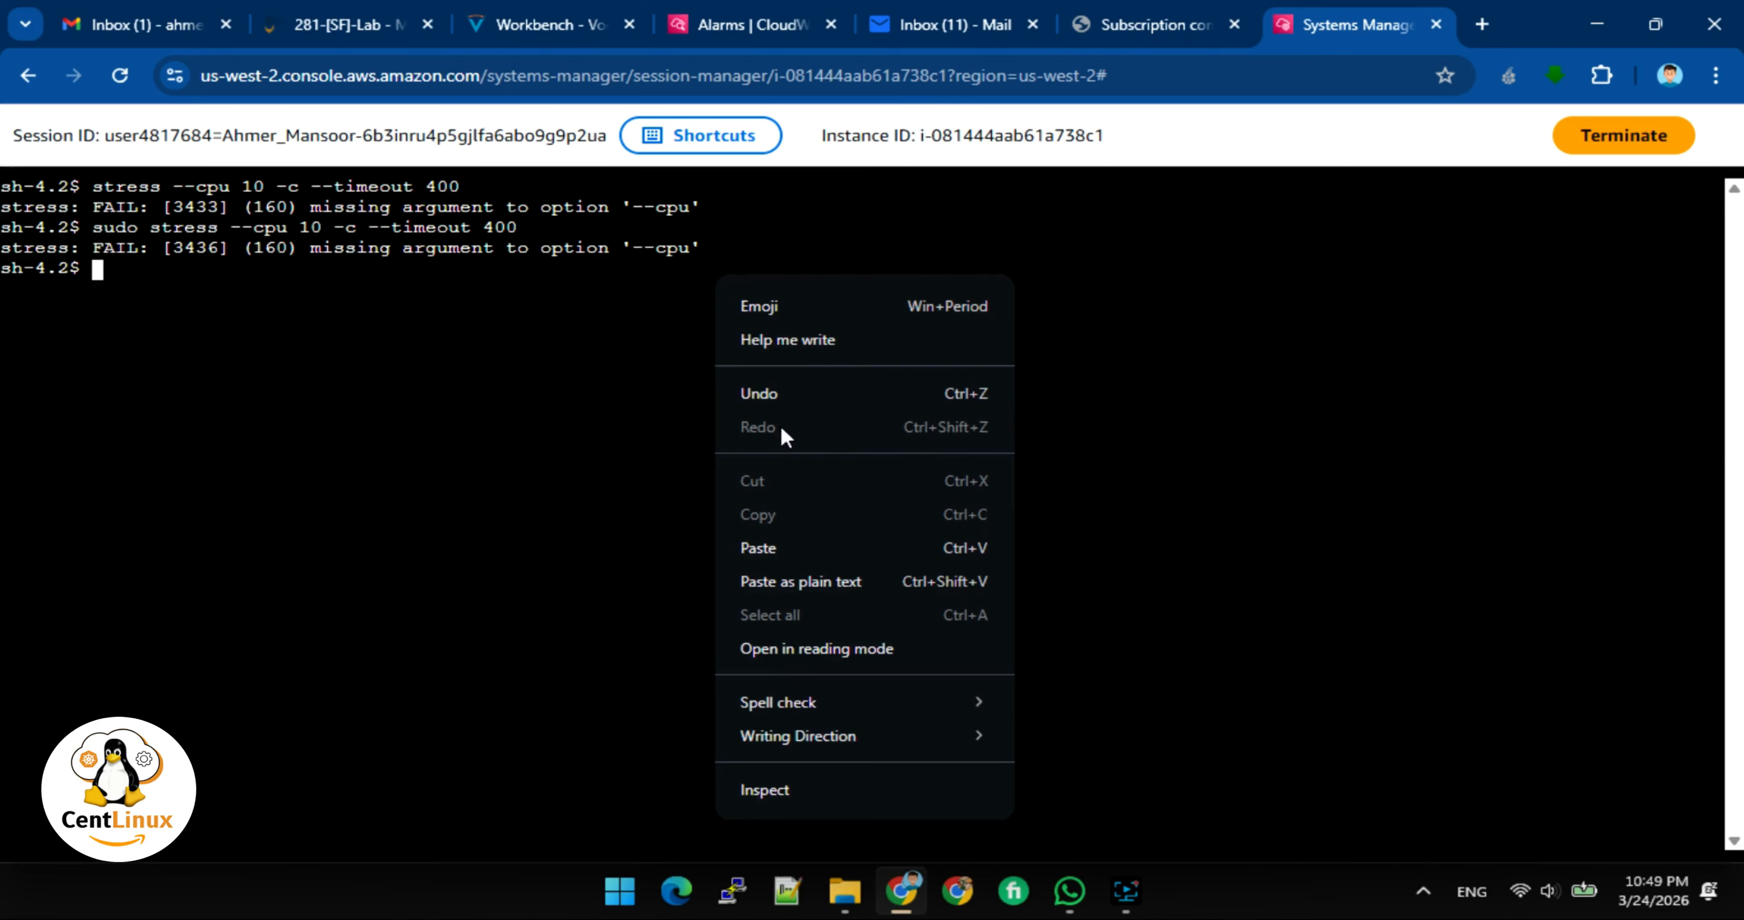
click(781, 546)
text(s)
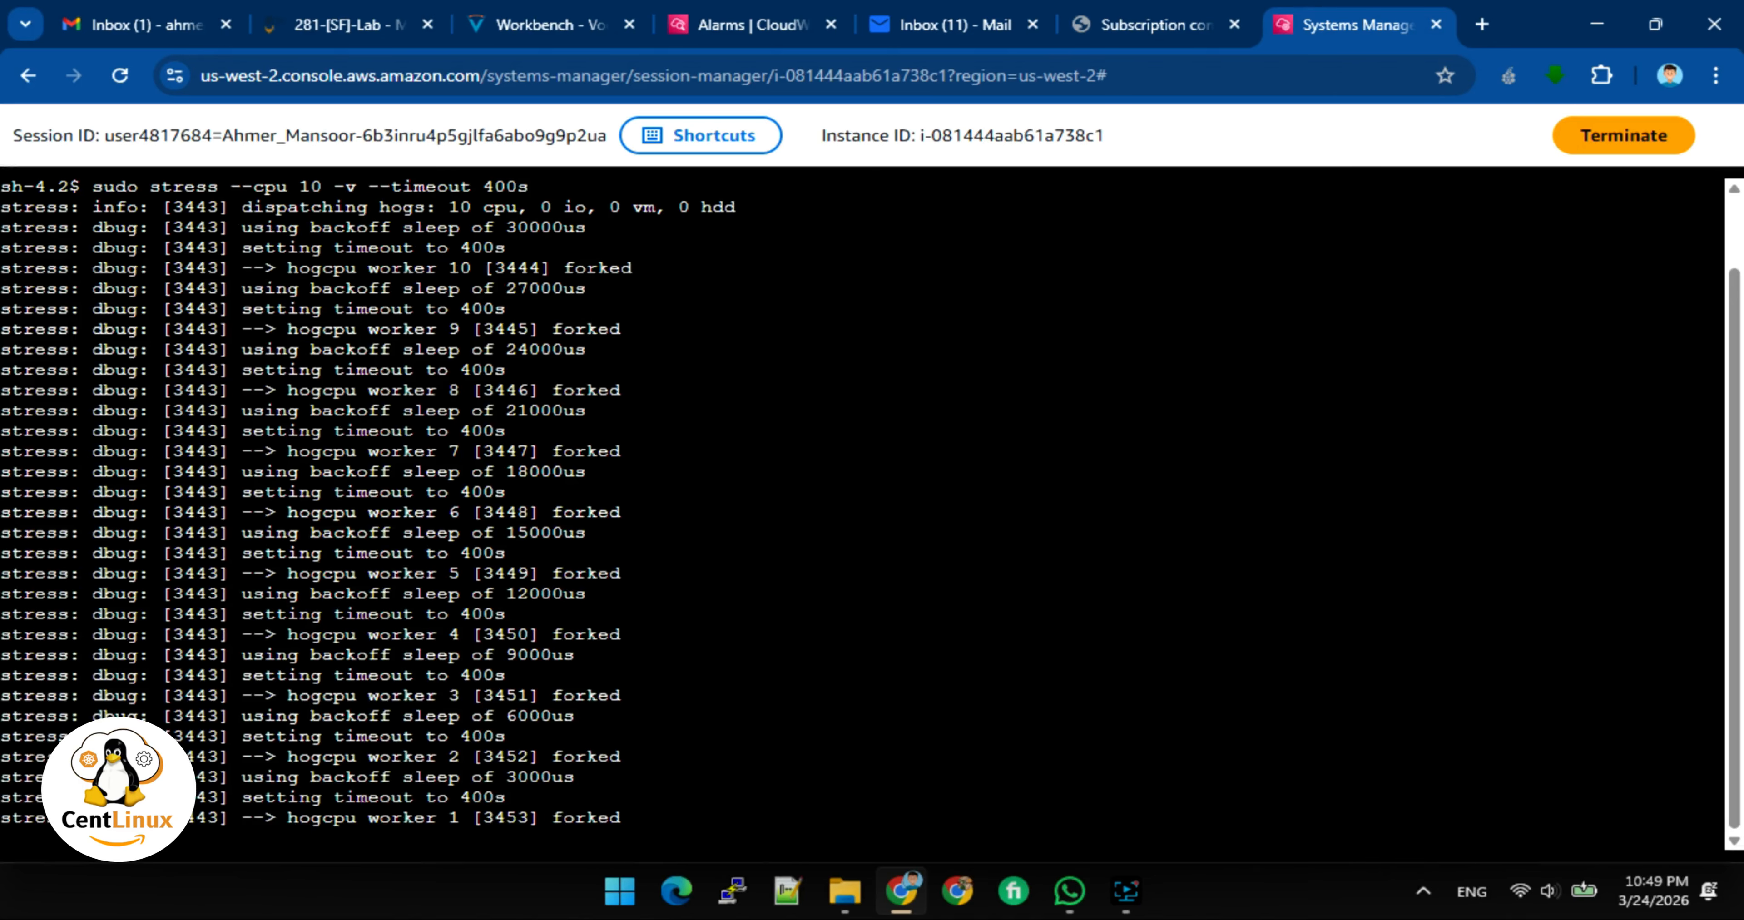
scroll(859, 507, up, 2)
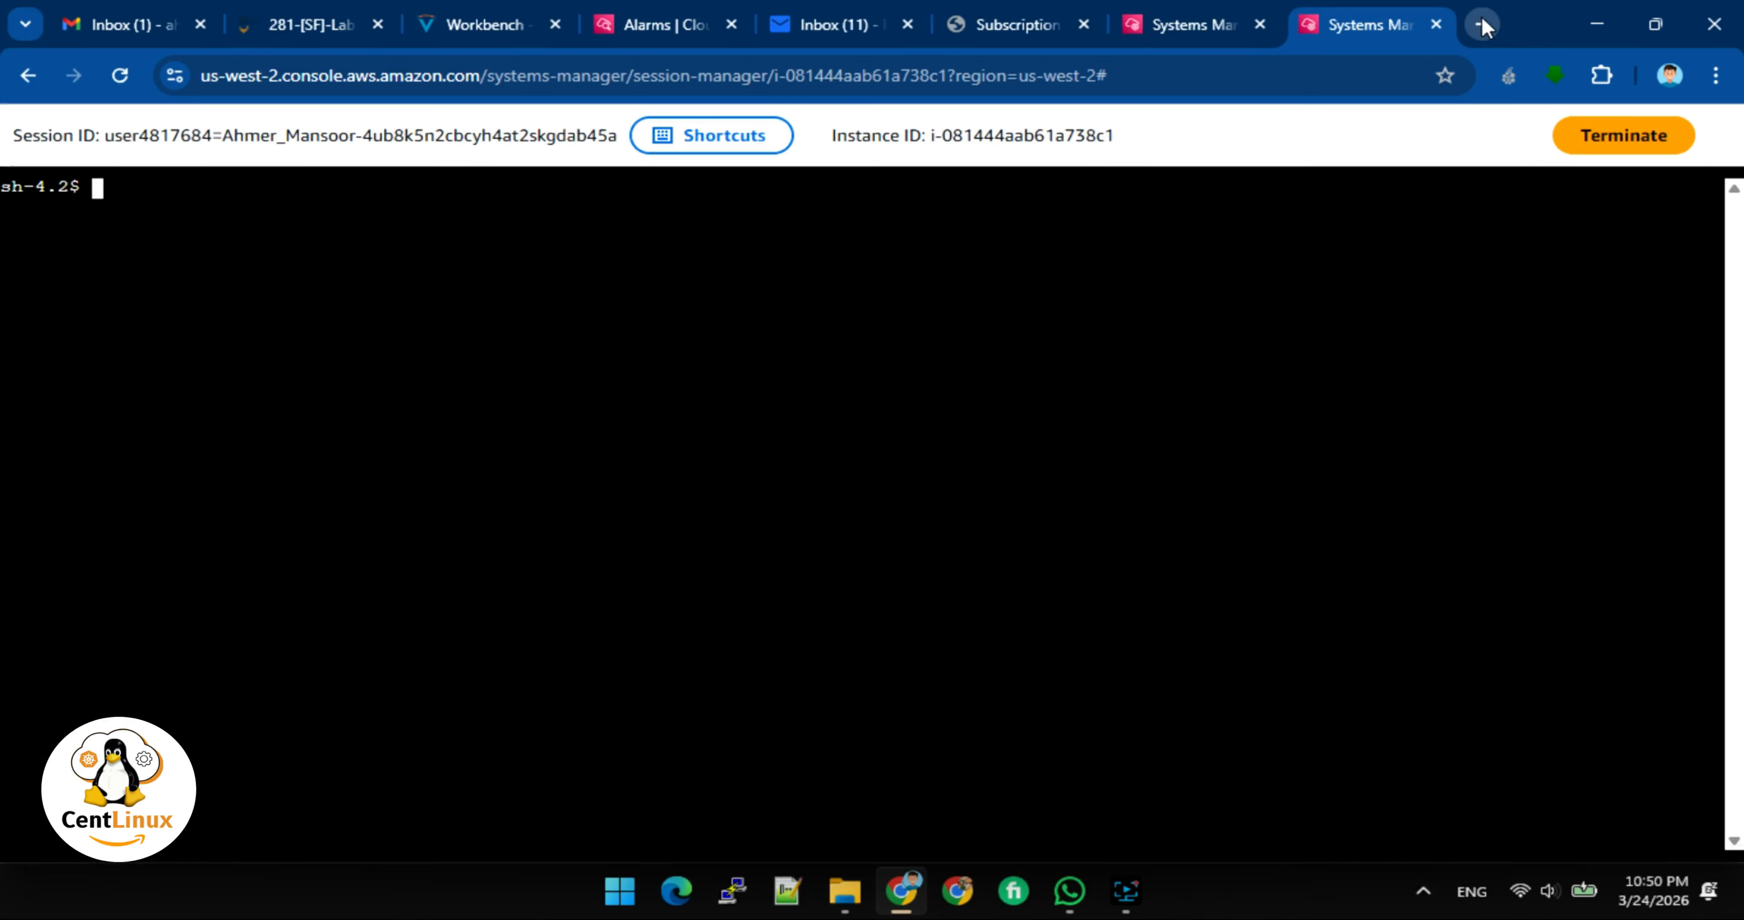
Run top in the second terminal session to monitor the instance's processes
text(top)
key(Return)
Refresh the CloudWatch alarms list and open LabCPUUtilizationAlarm to view its CPU utilization graph
click(1093, 402)
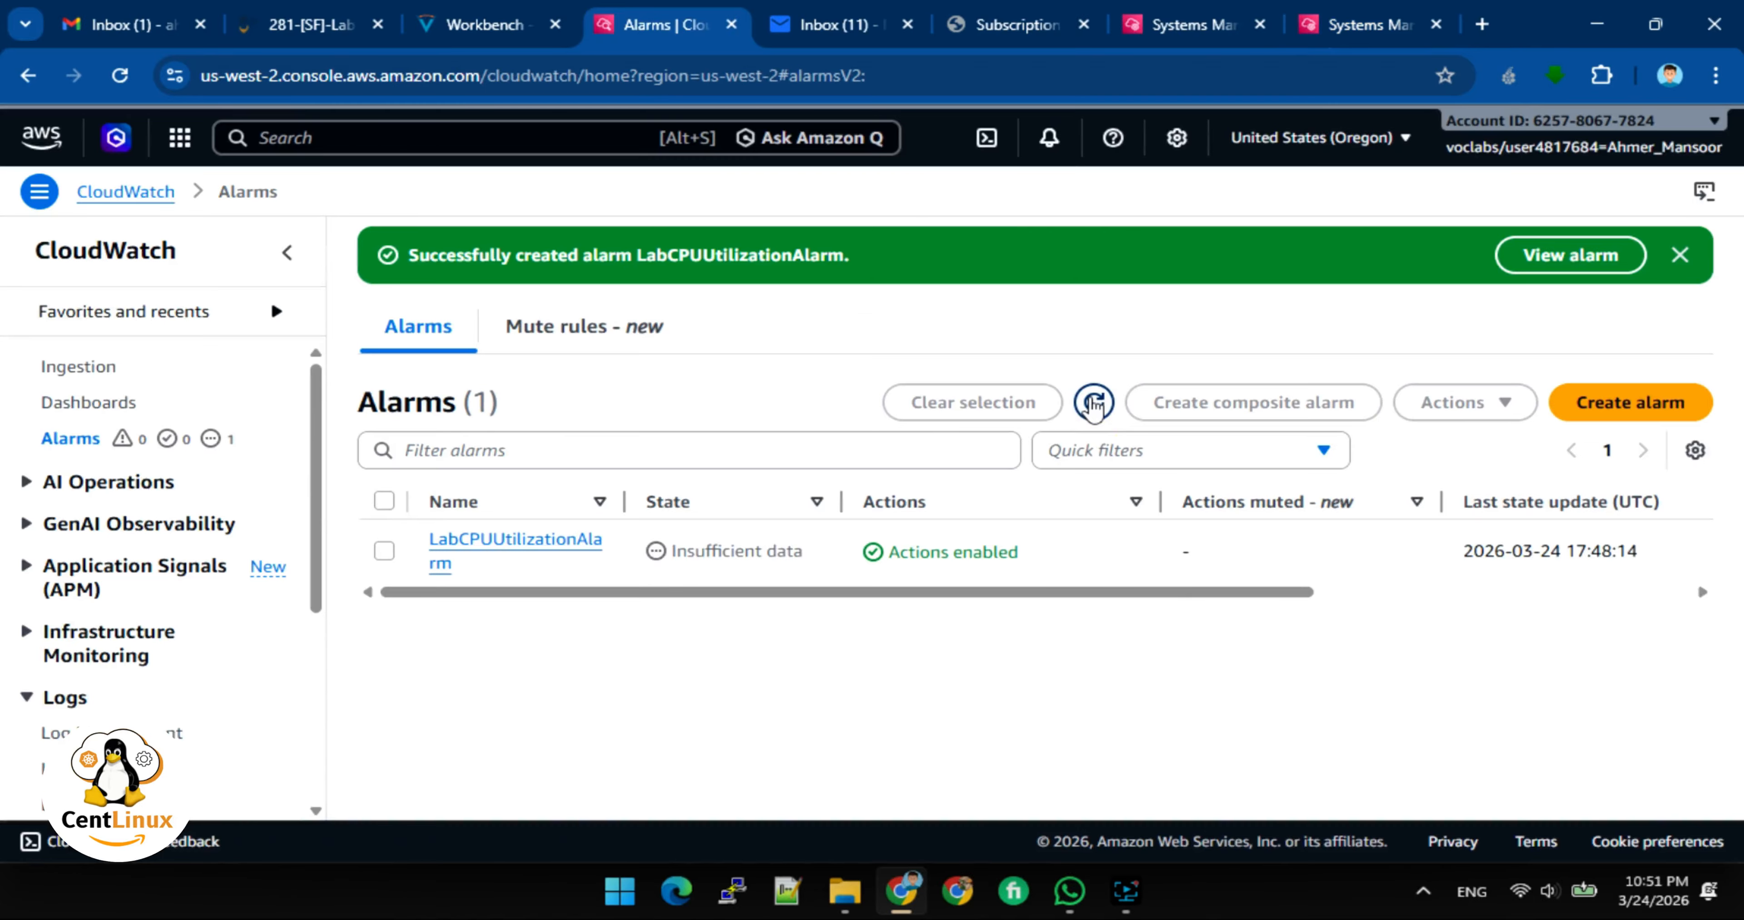
click(1093, 402)
click(1093, 403)
click(491, 548)
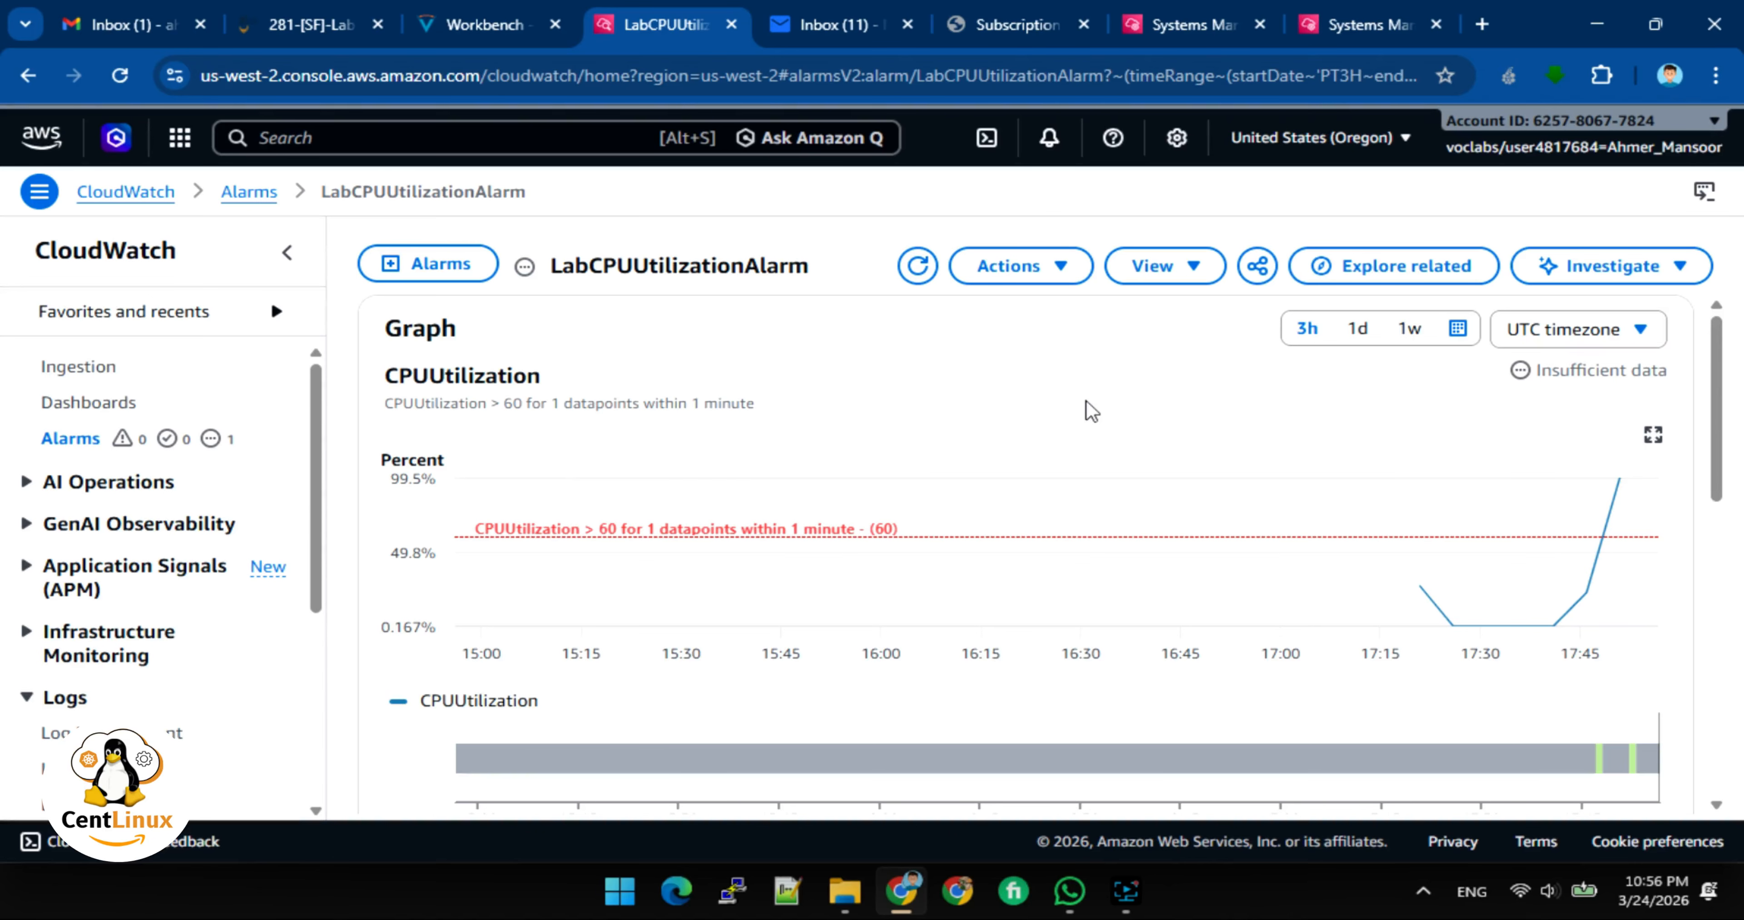
Switch to the webmail inbox, open the AWS email about LabCPUUtilizationAlarm, dismiss the AI summary and read the alarm details
click(826, 24)
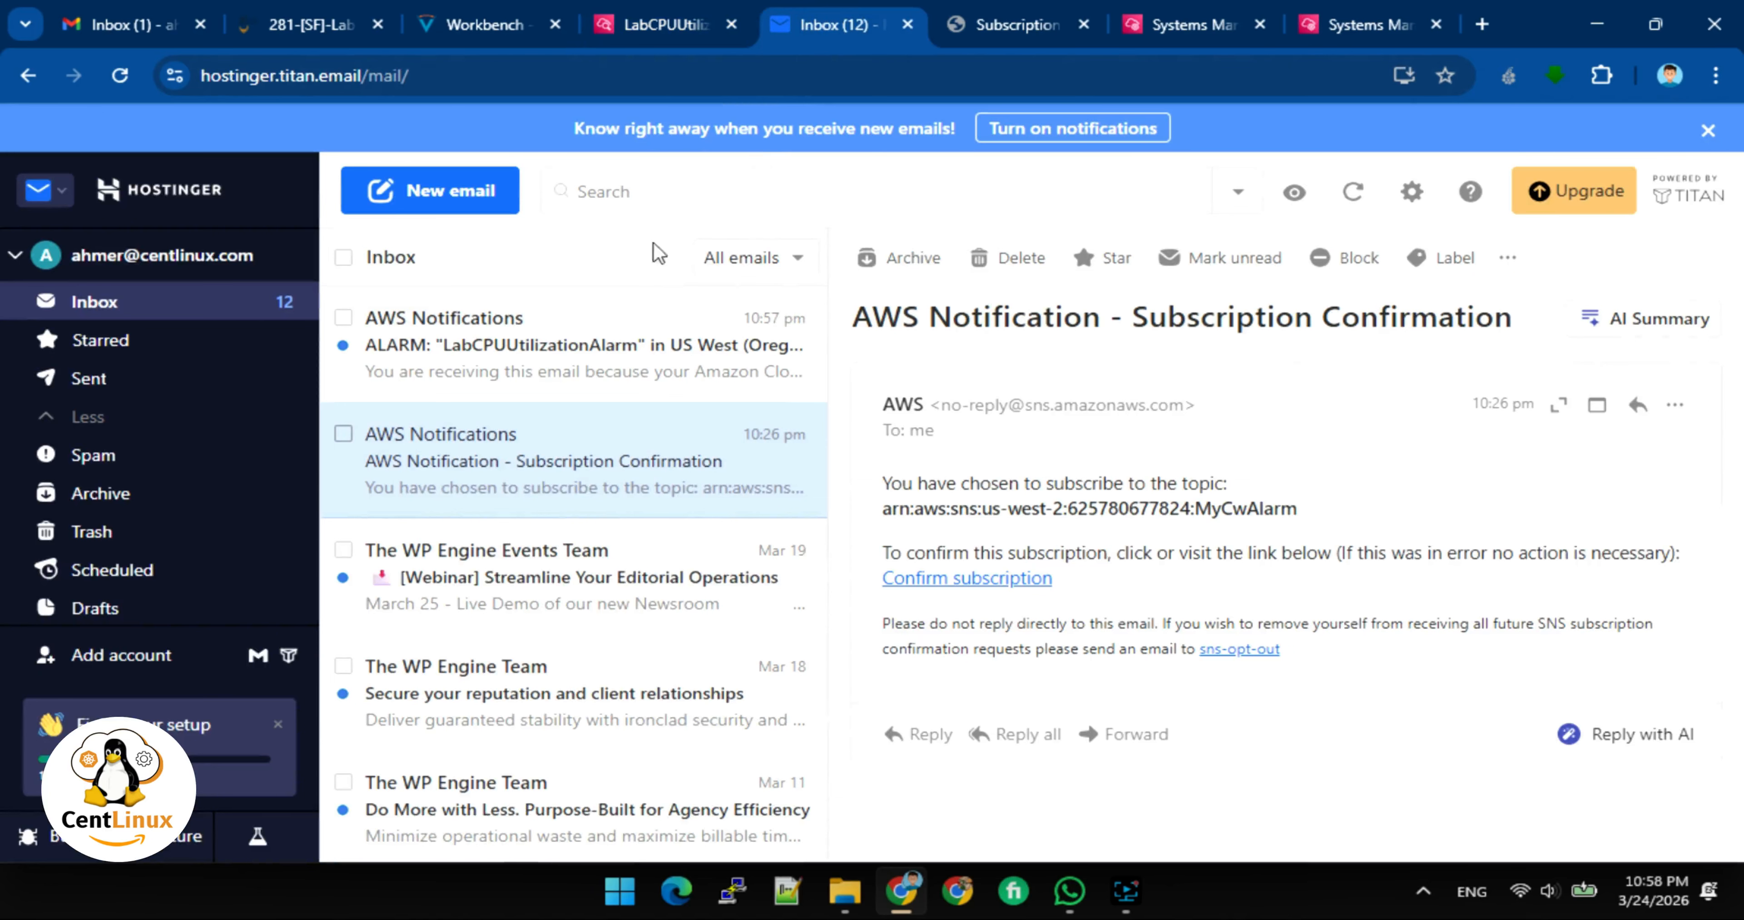
click(538, 348)
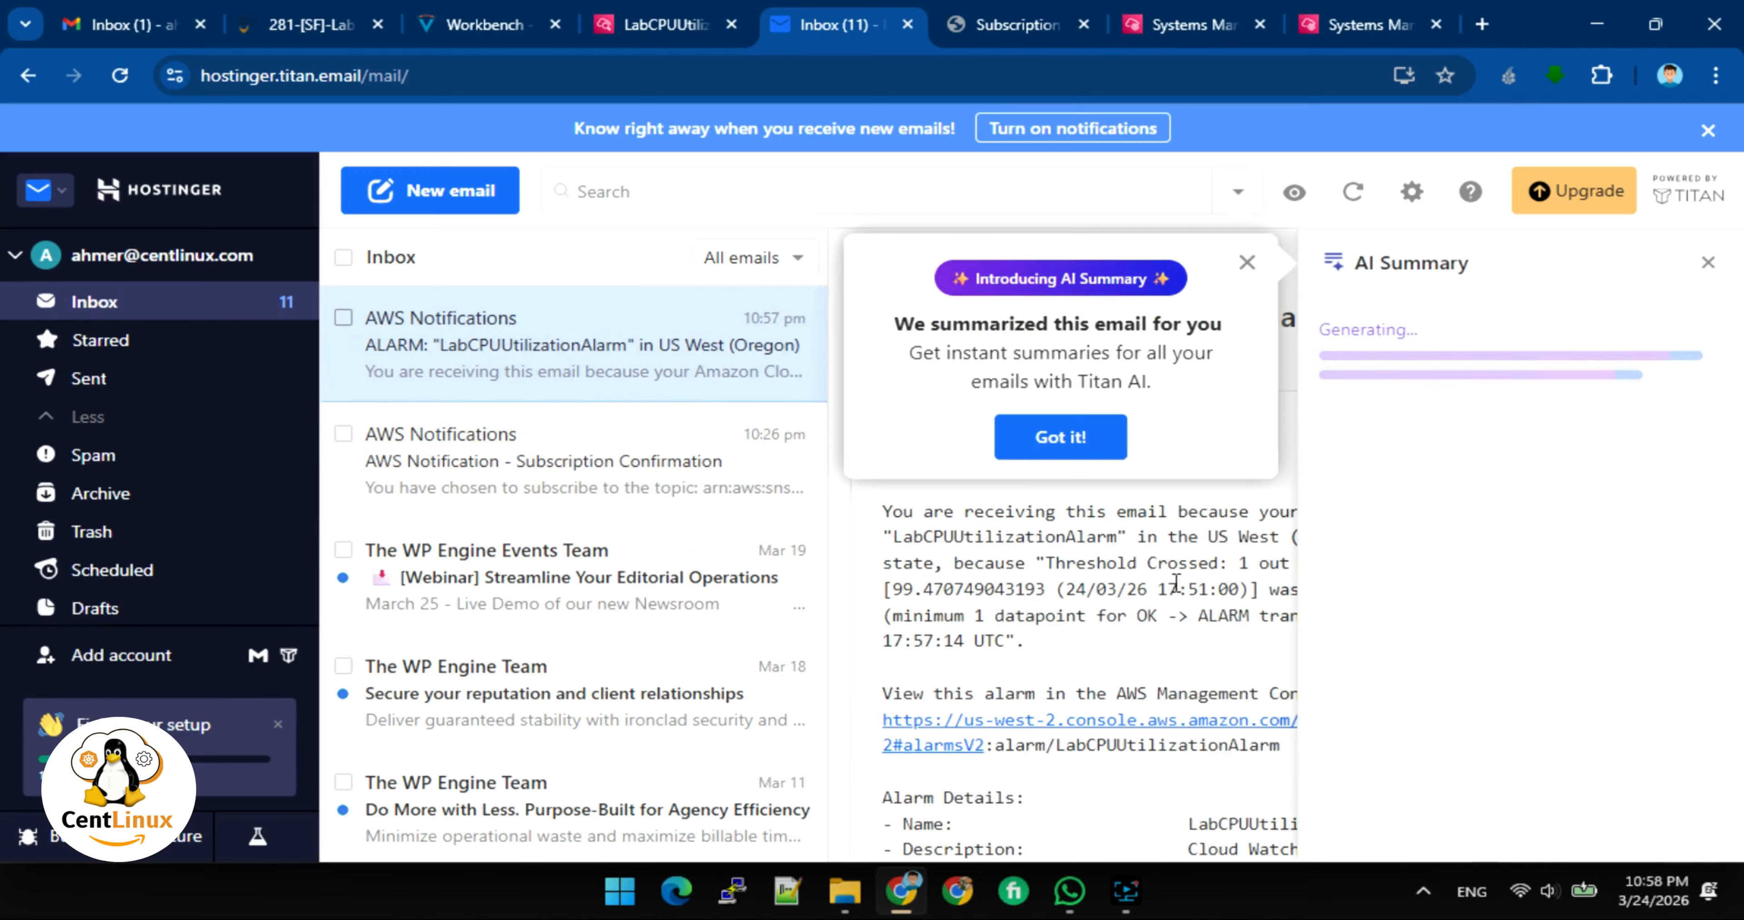
click(1718, 266)
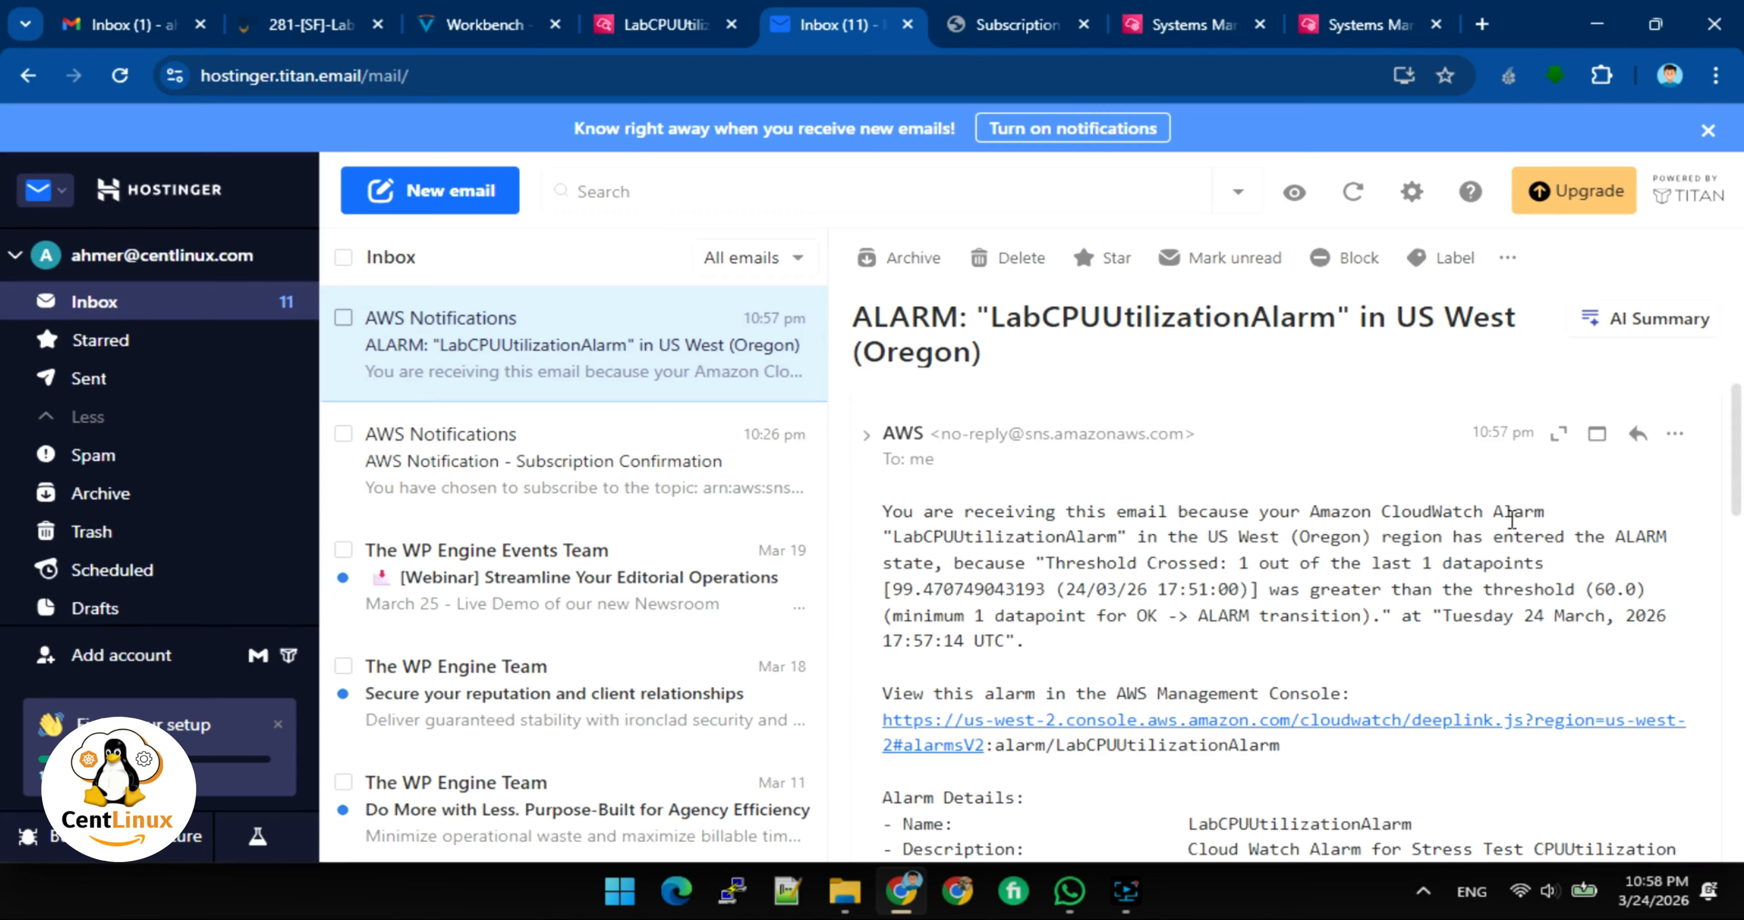
drag(900, 540, 1117, 541)
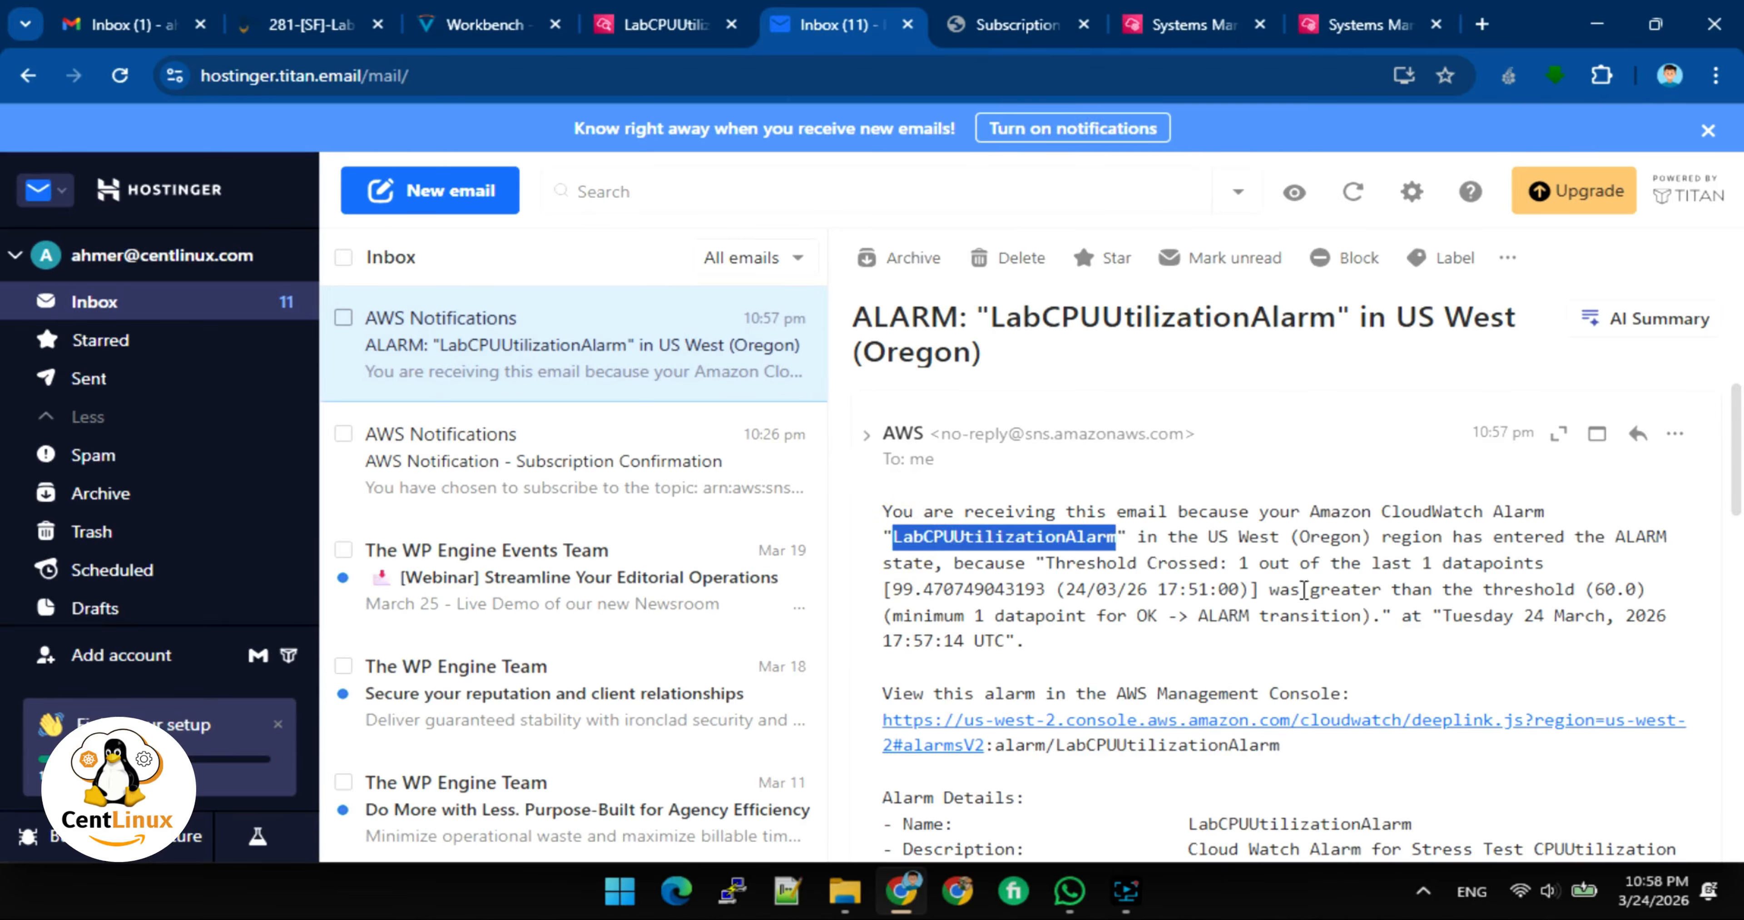
scroll(1013, 653, down, 2)
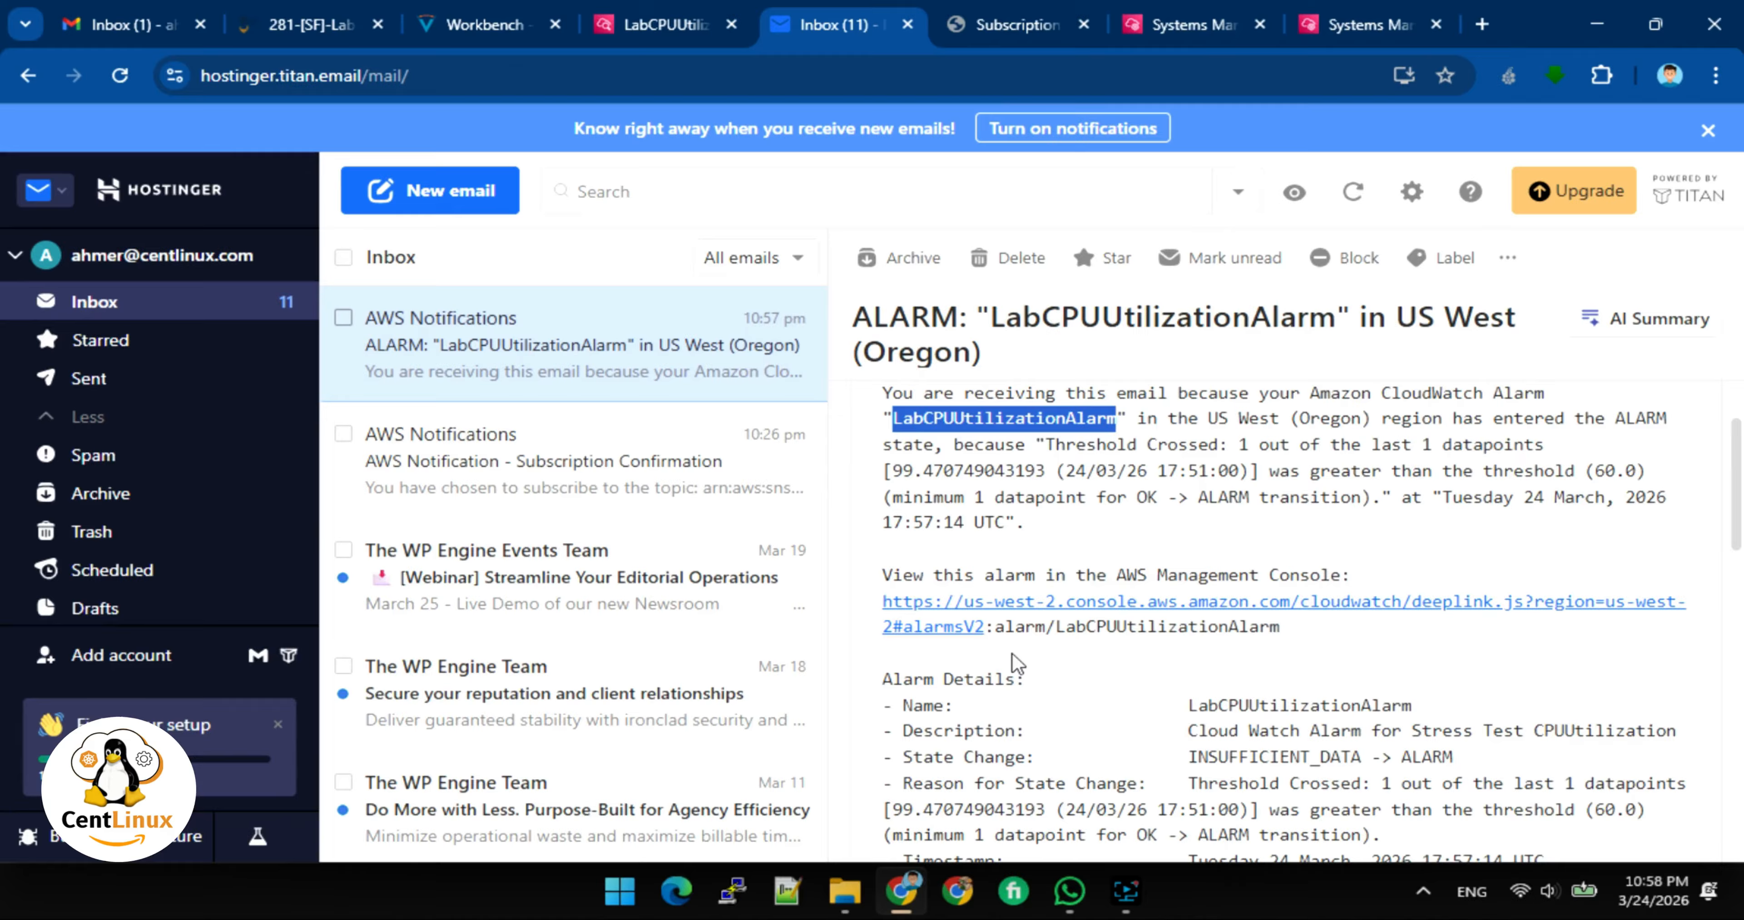
scroll(1012, 652, down, 6)
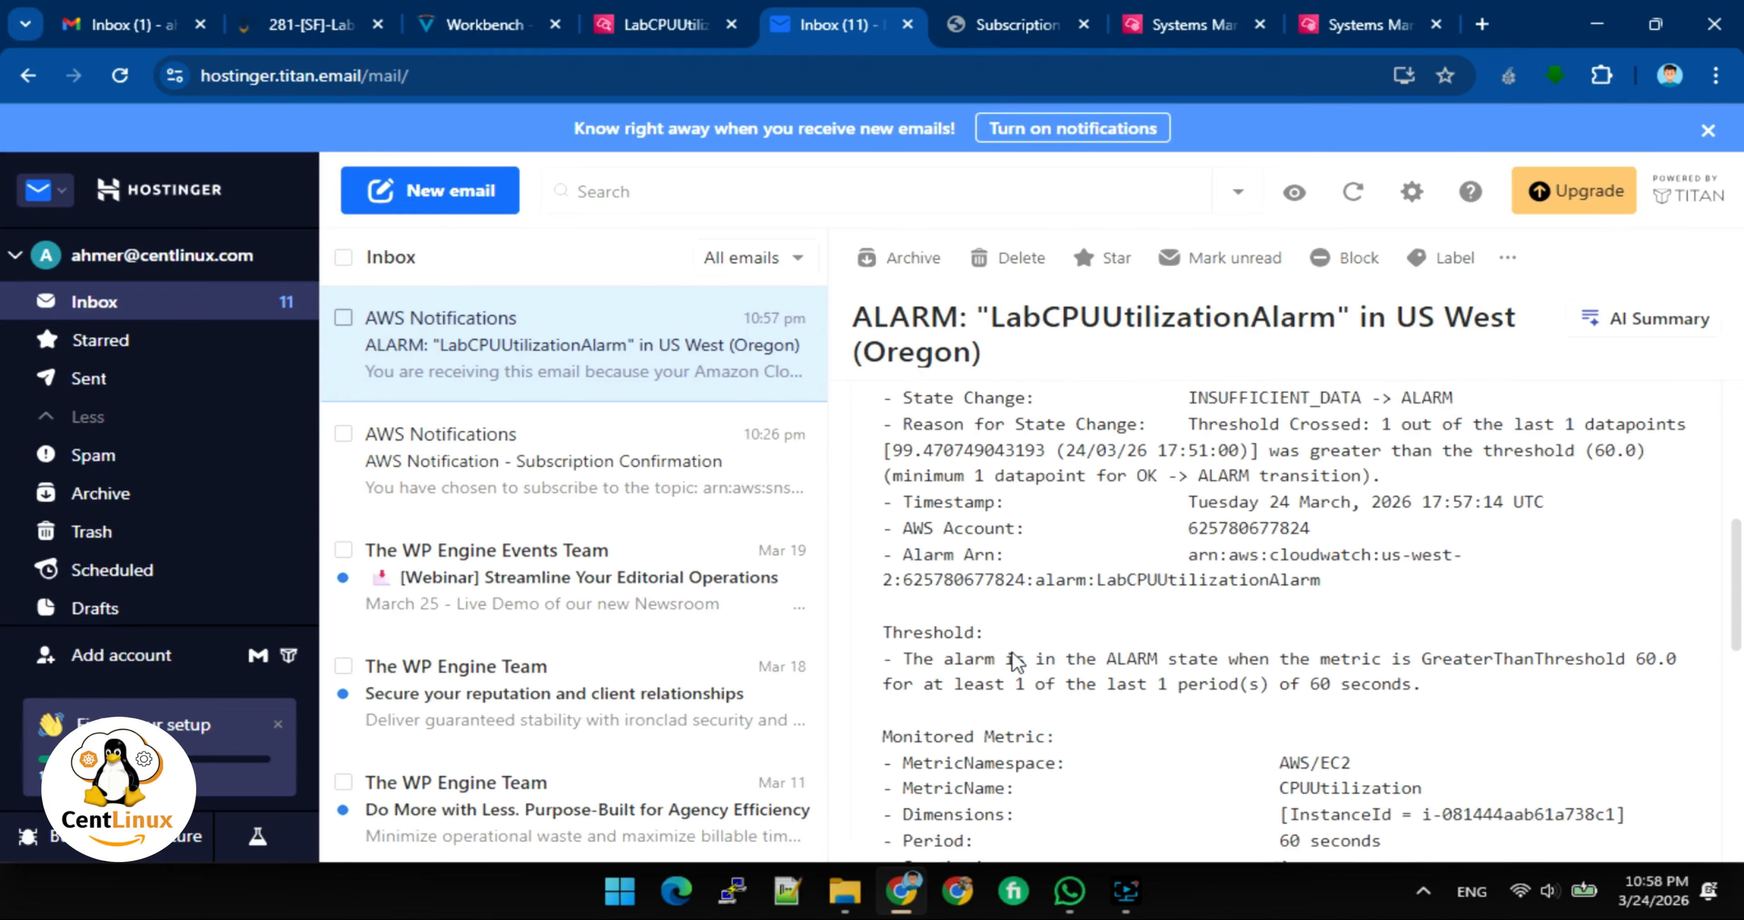
scroll(1013, 656, down, 8)
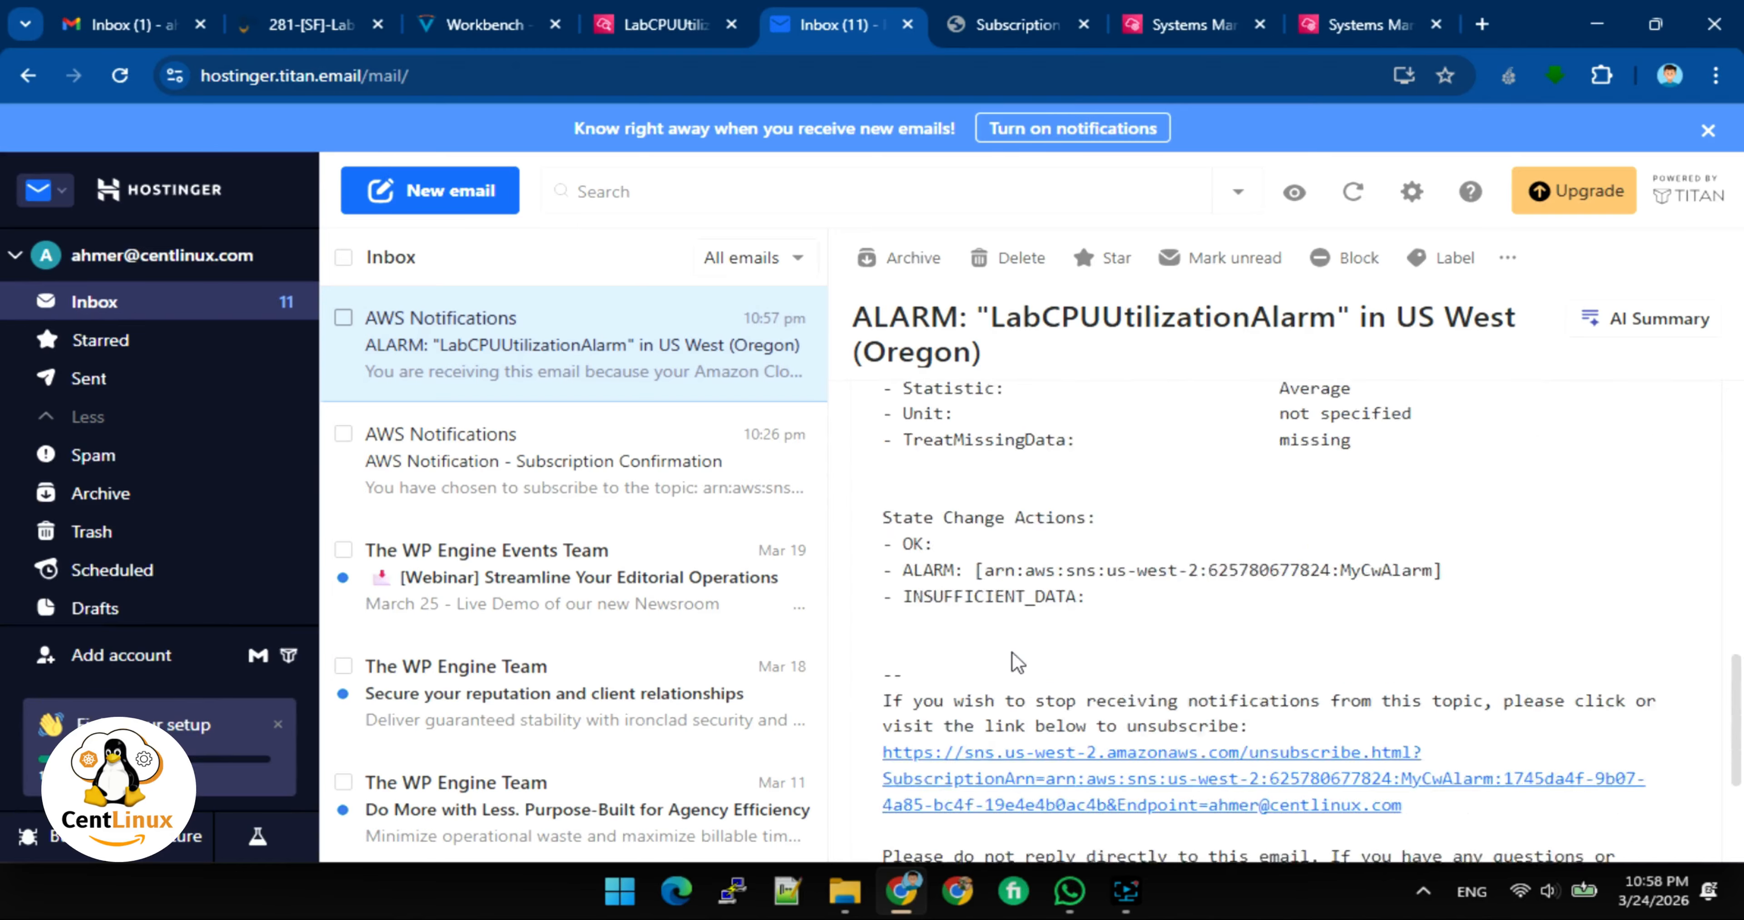
scroll(1013, 651, down, 5)
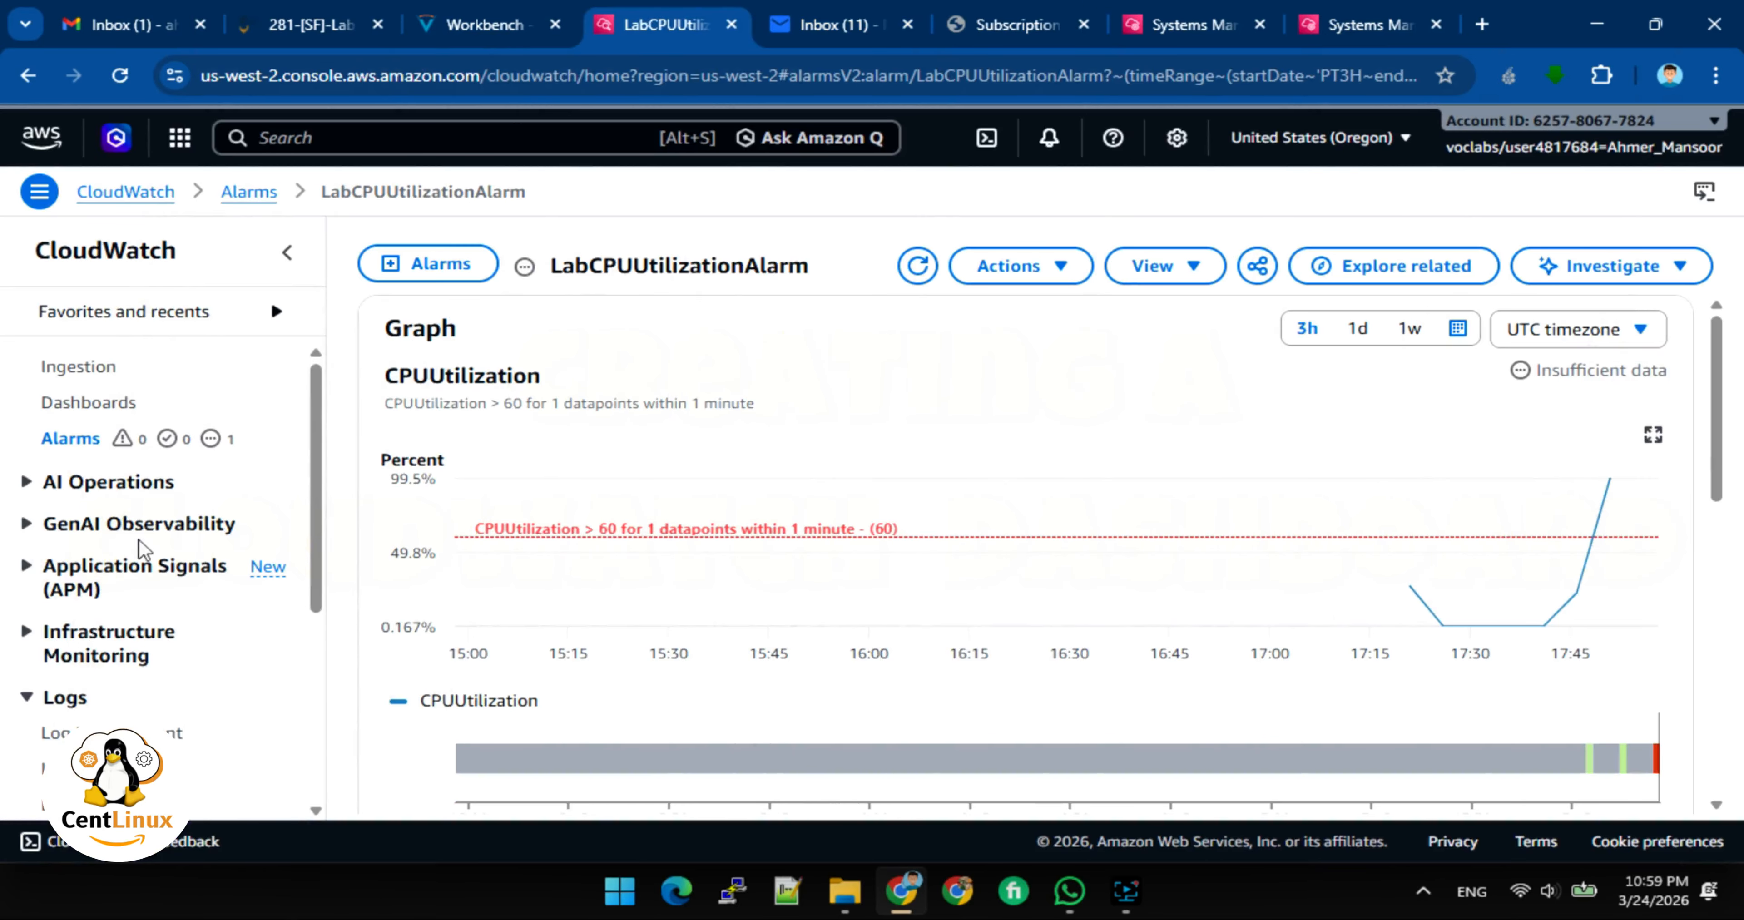
Create a new CloudWatch custom dashboard named LabEC2Dashboard
click(100, 405)
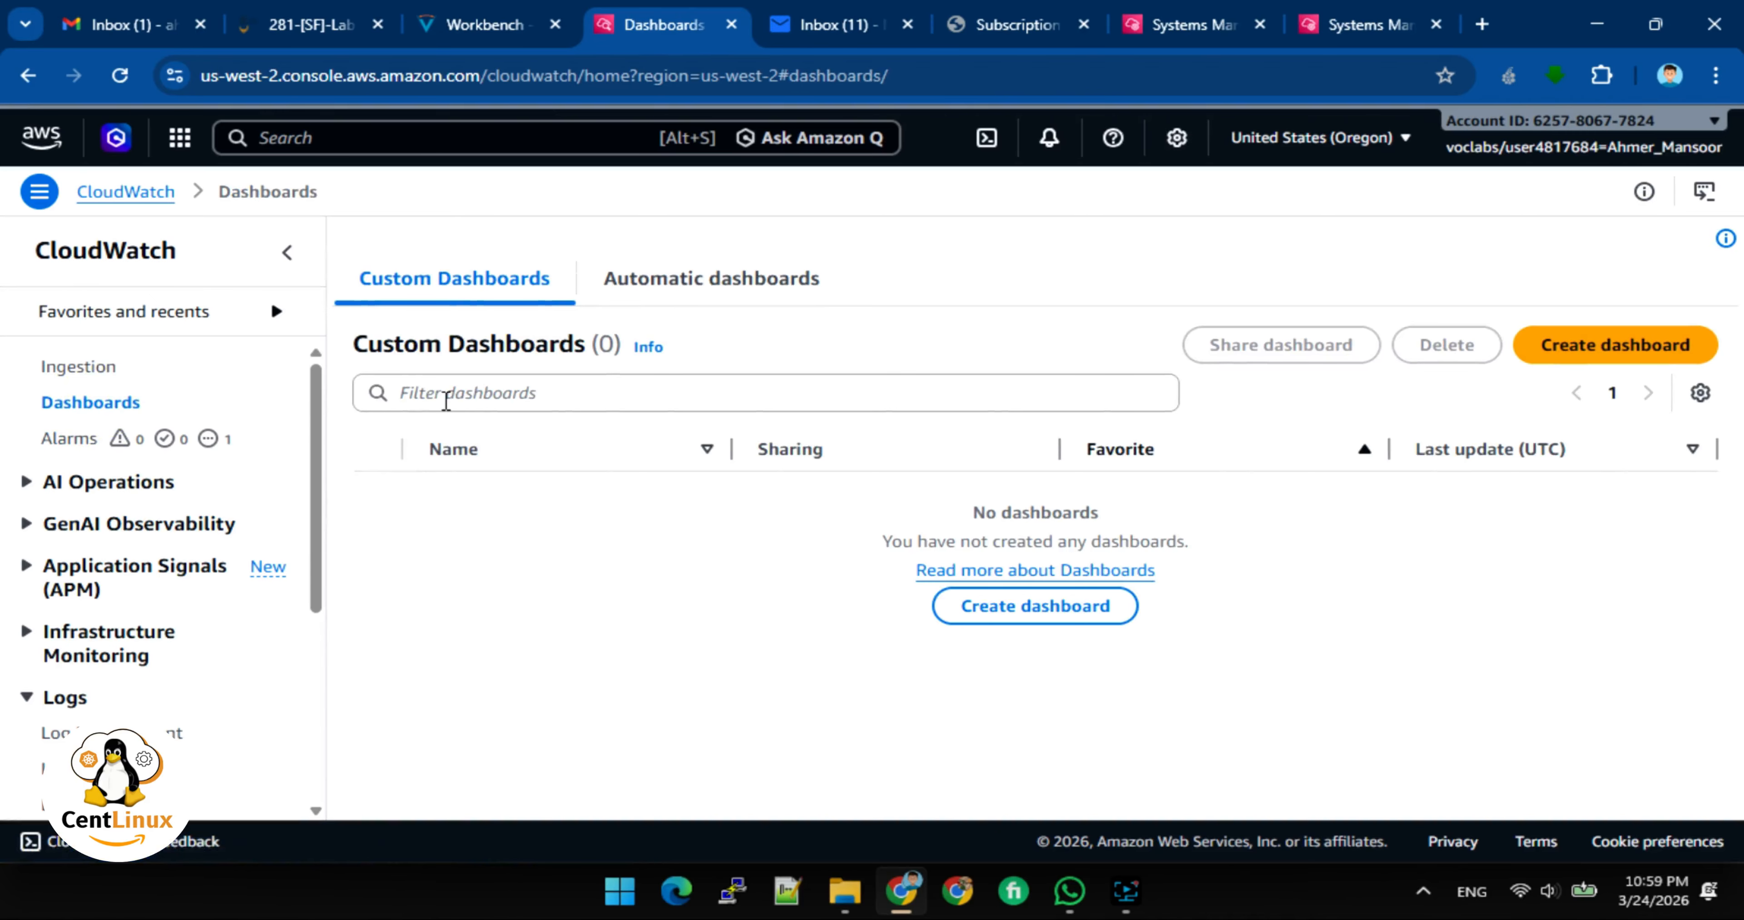
click(1049, 619)
click(618, 484)
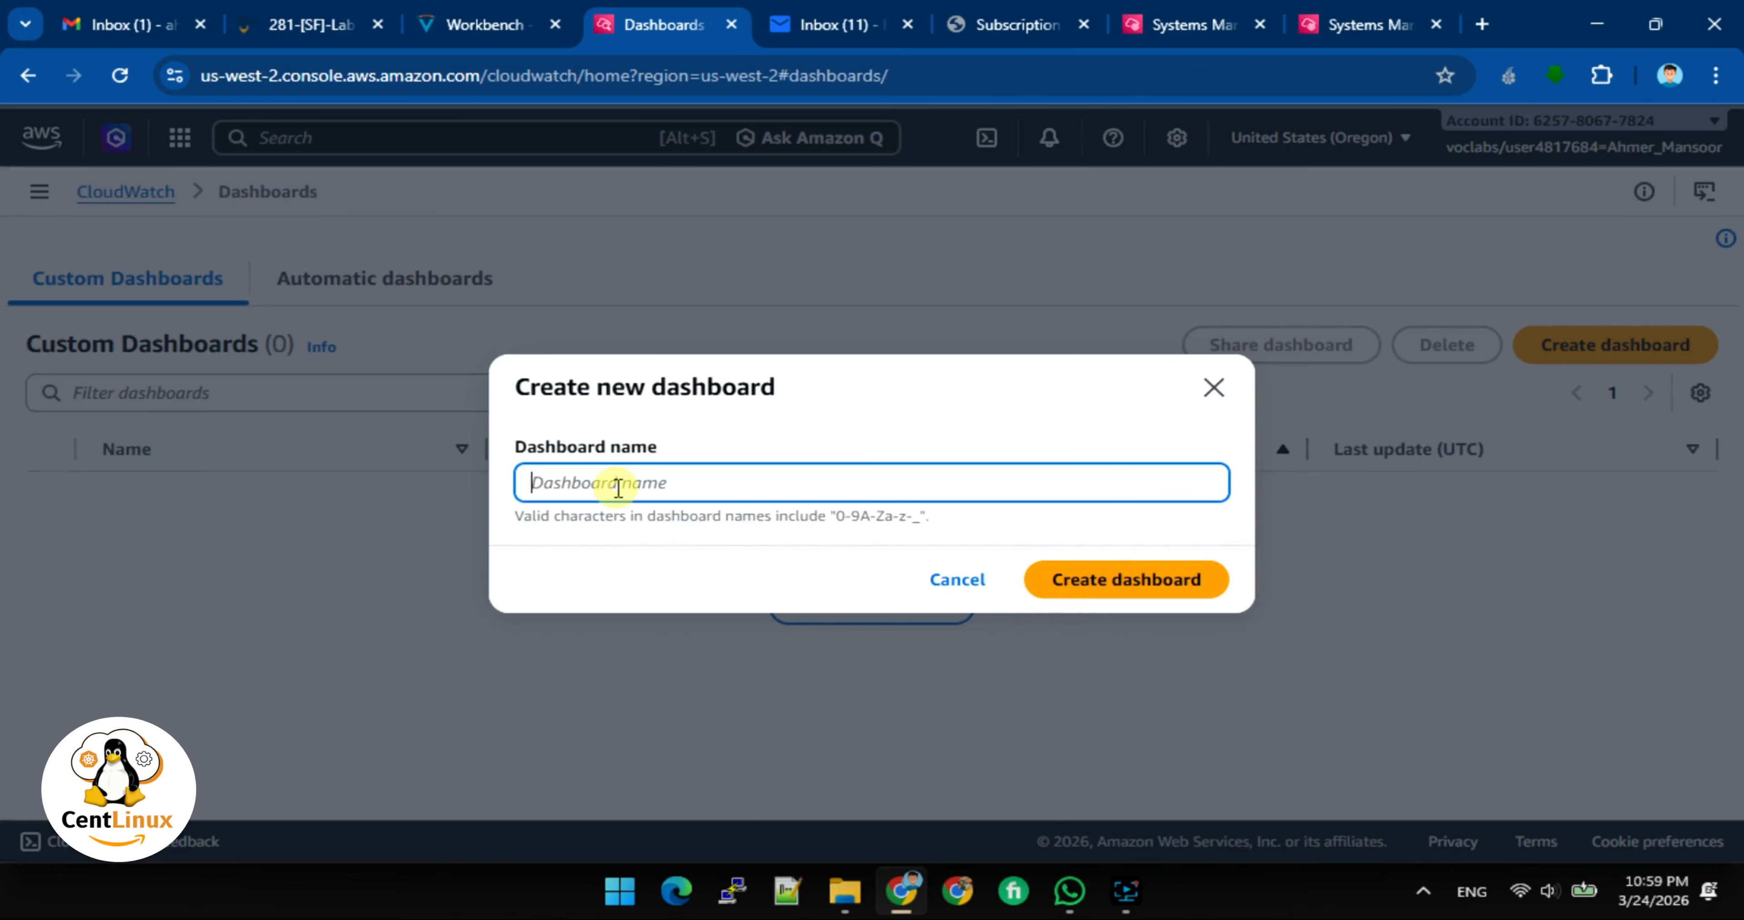
text(LabEC2D)
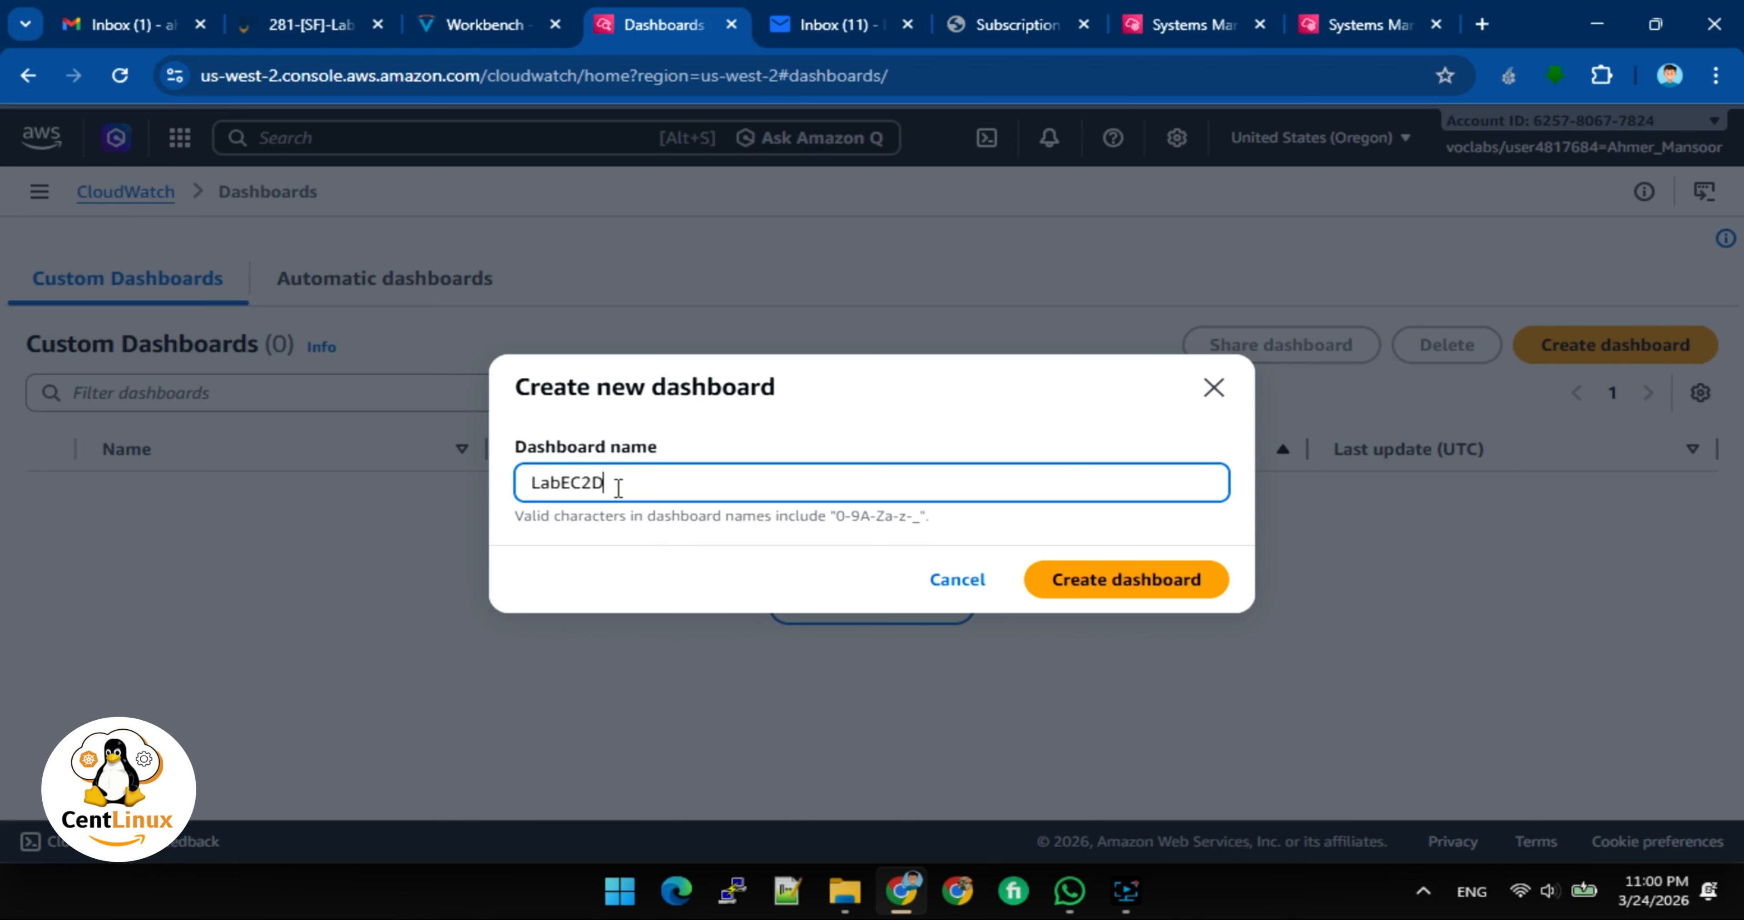
text(ashboard)
click(1178, 586)
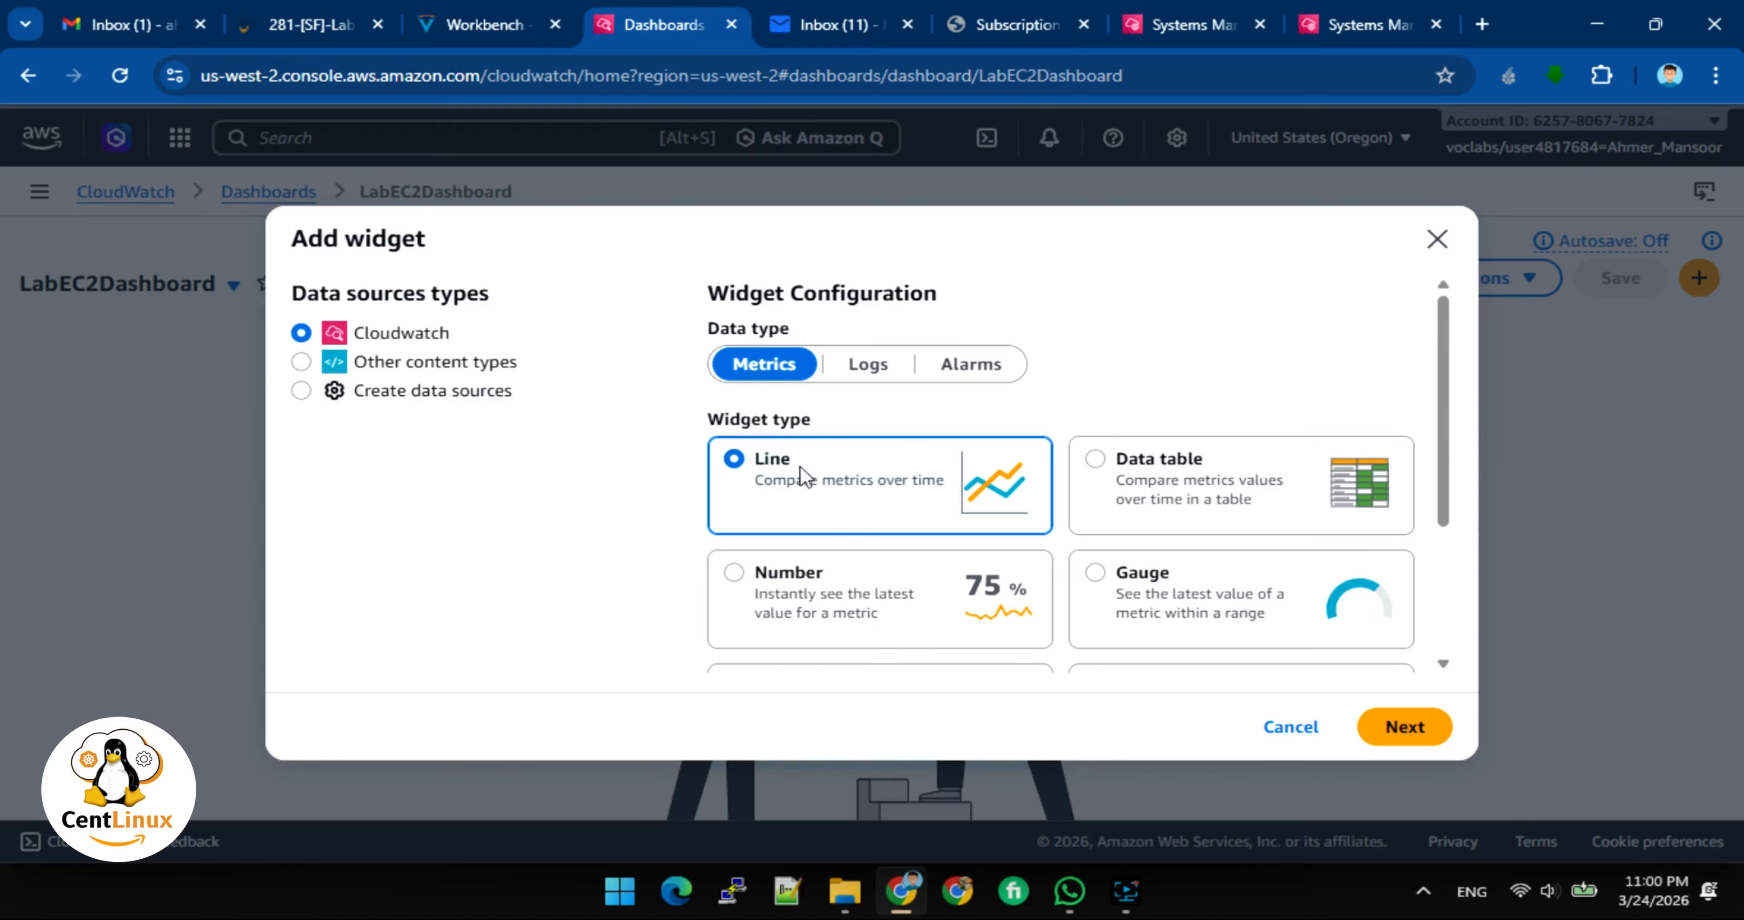
Choose a Line widget using CloudWatch metrics and continue to the metric selection
scroll(1047, 522, down, 2)
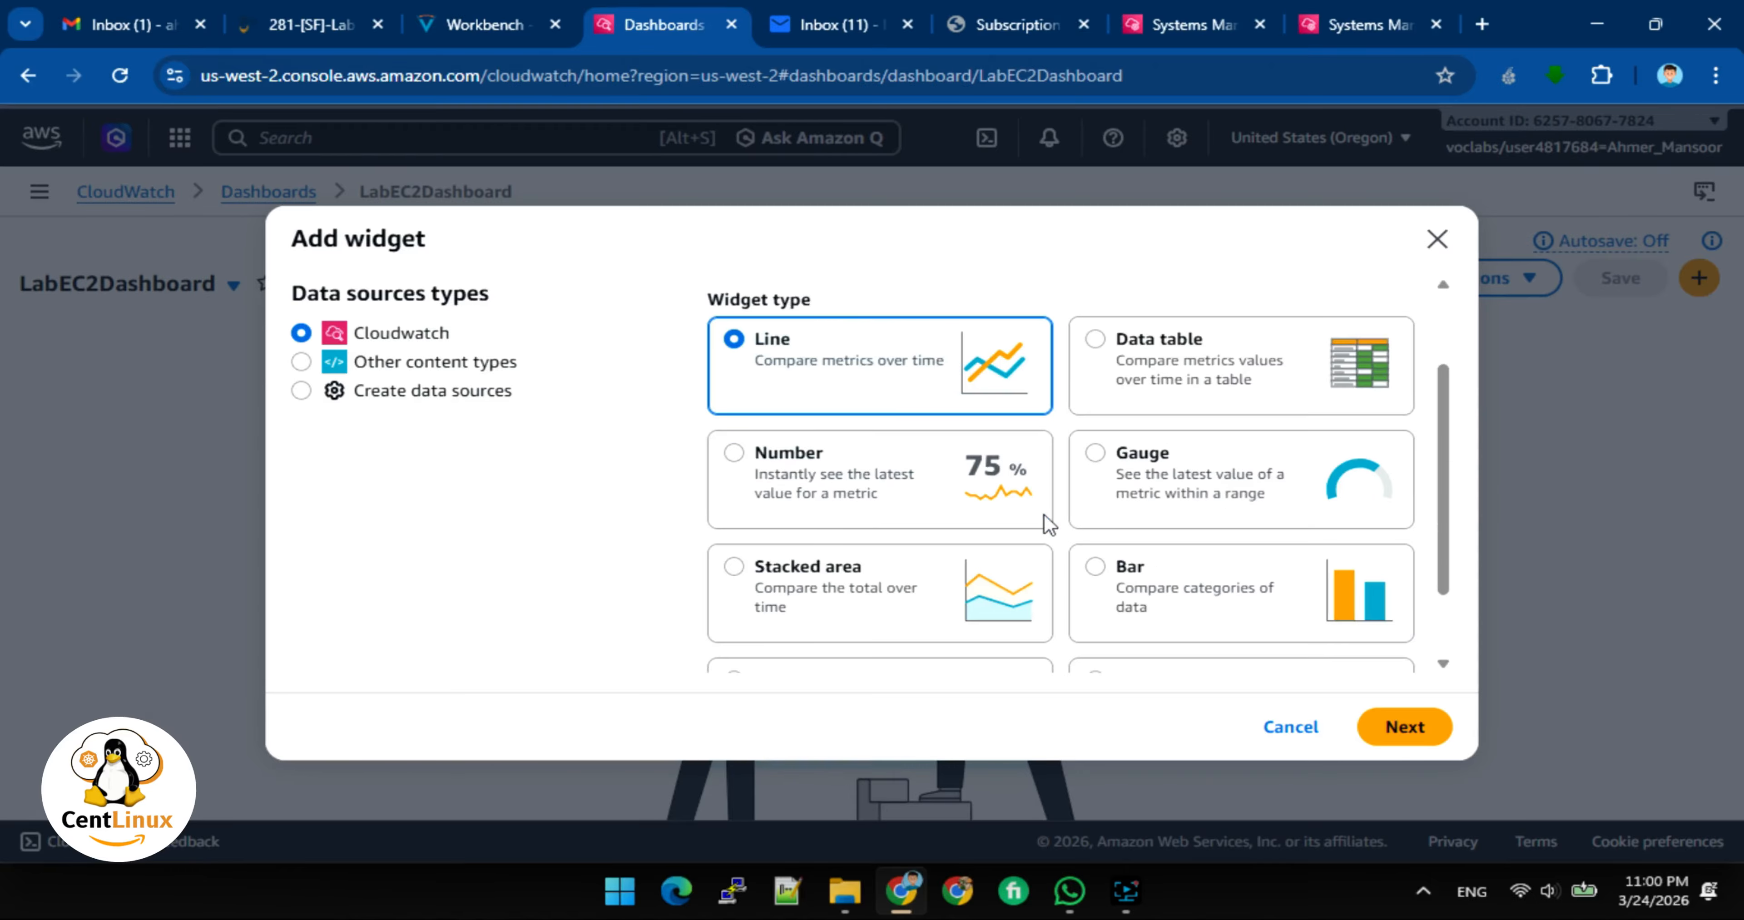
scroll(1047, 523, down, 1)
scroll(1049, 522, up, 3)
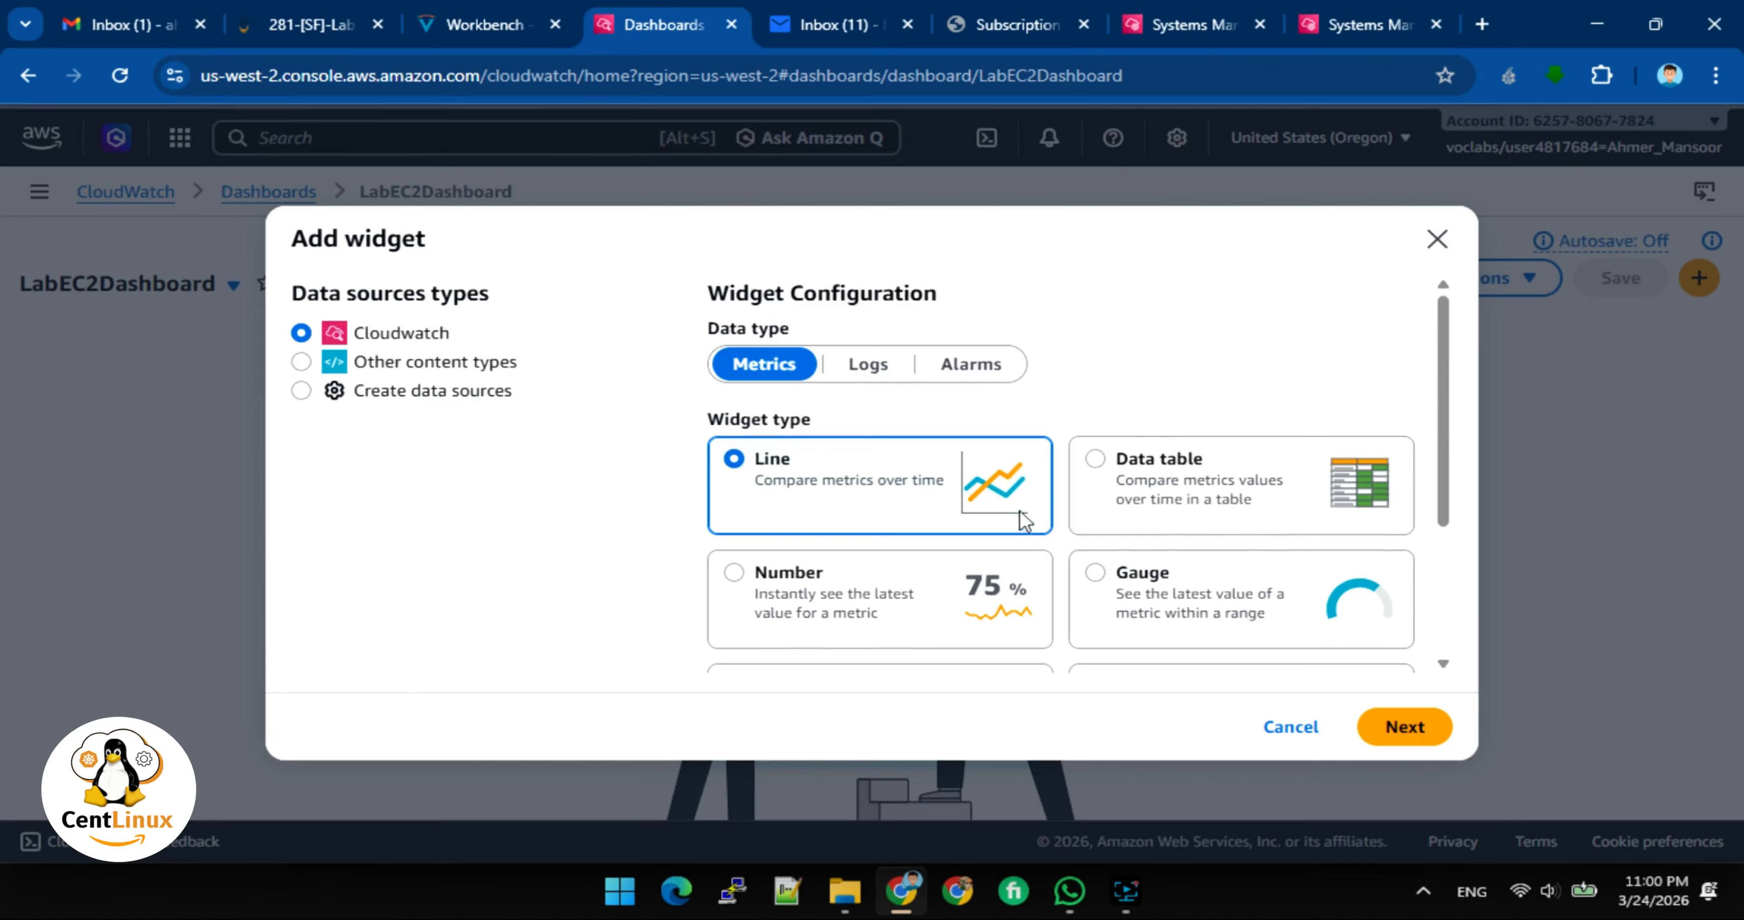
click(799, 469)
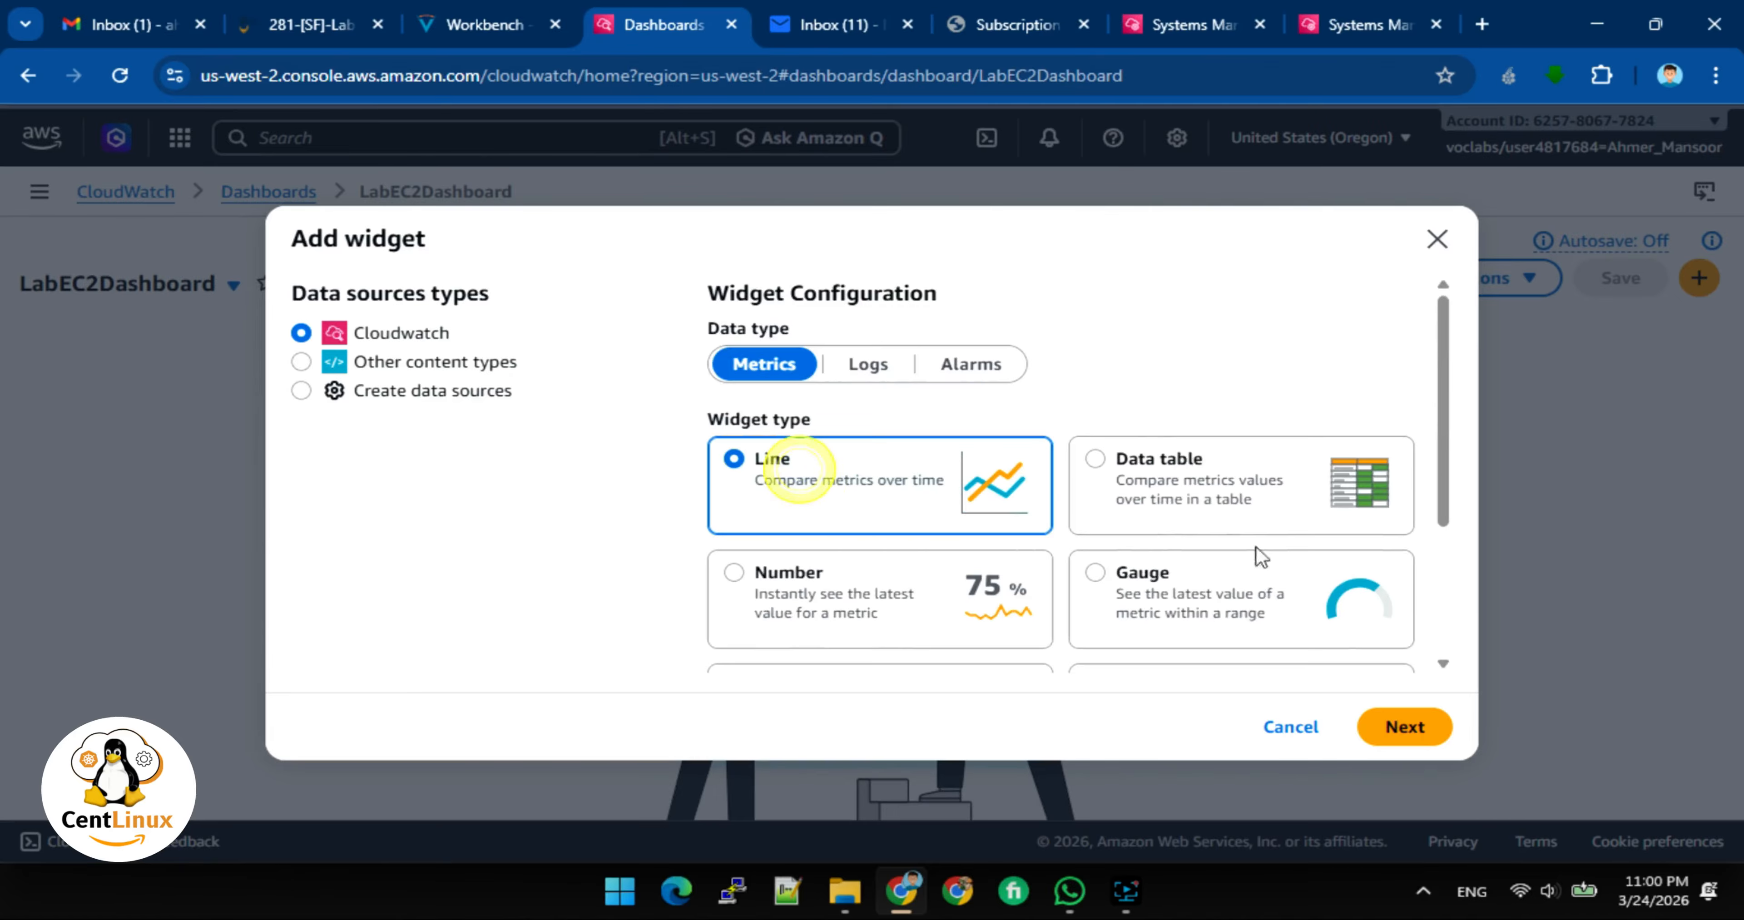
click(1381, 728)
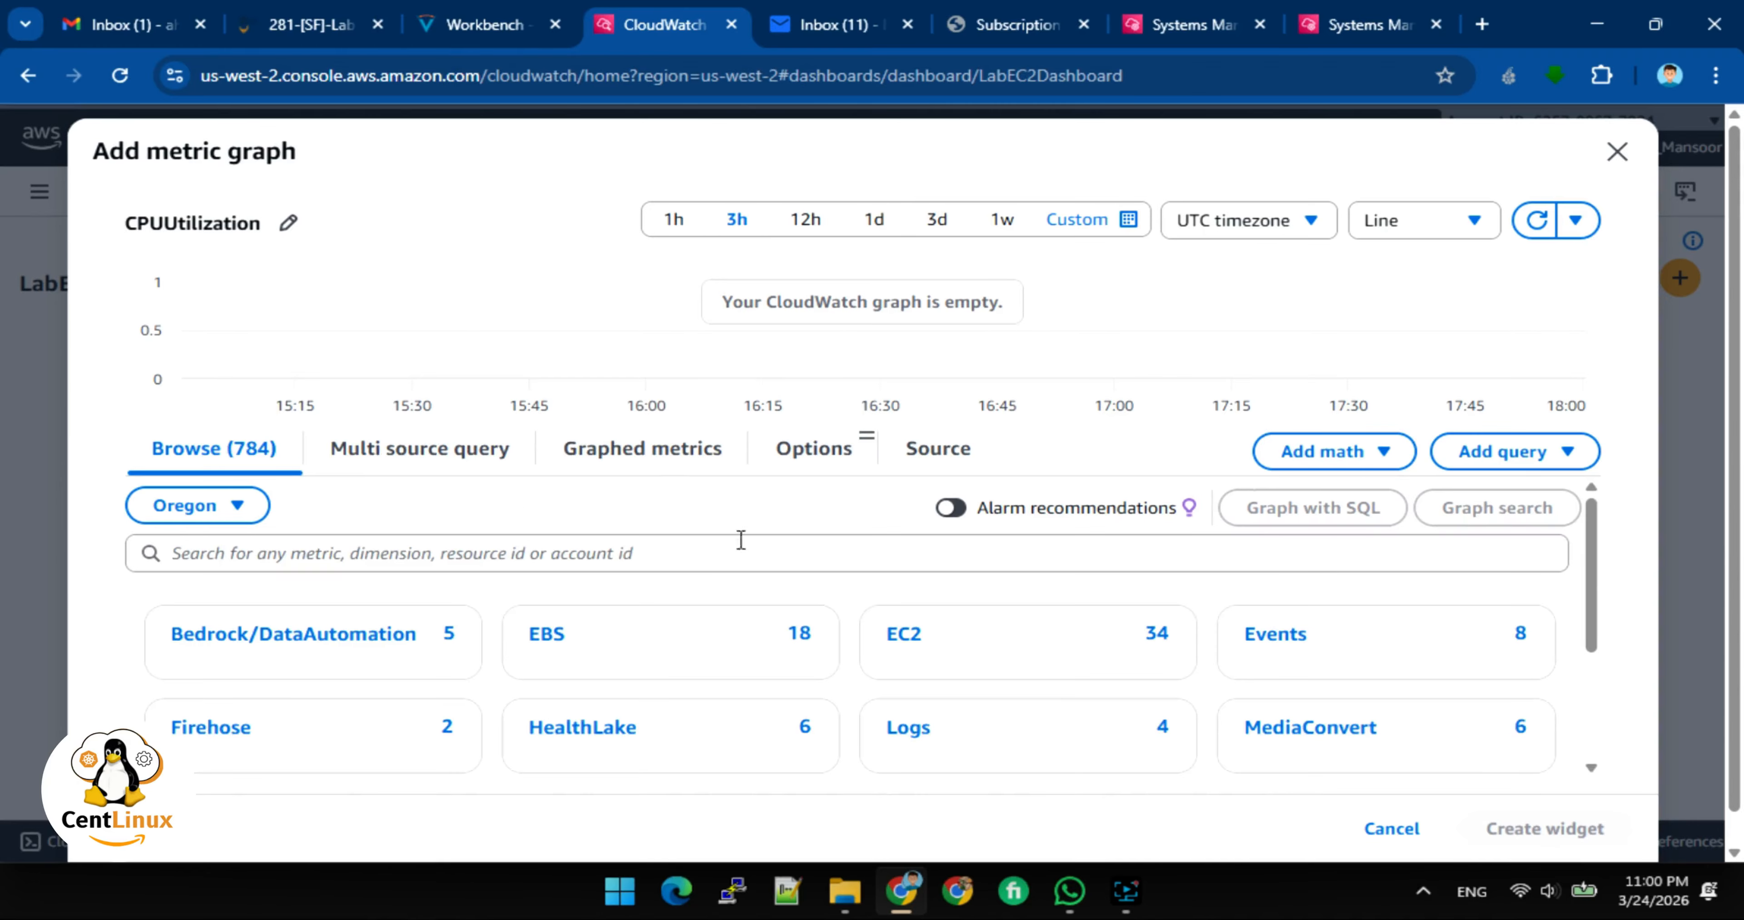
Create the widget from the Stress Test instance's CPUUtilization metric under EC2 Per-Instance Metrics and save the dashboard
click(904, 633)
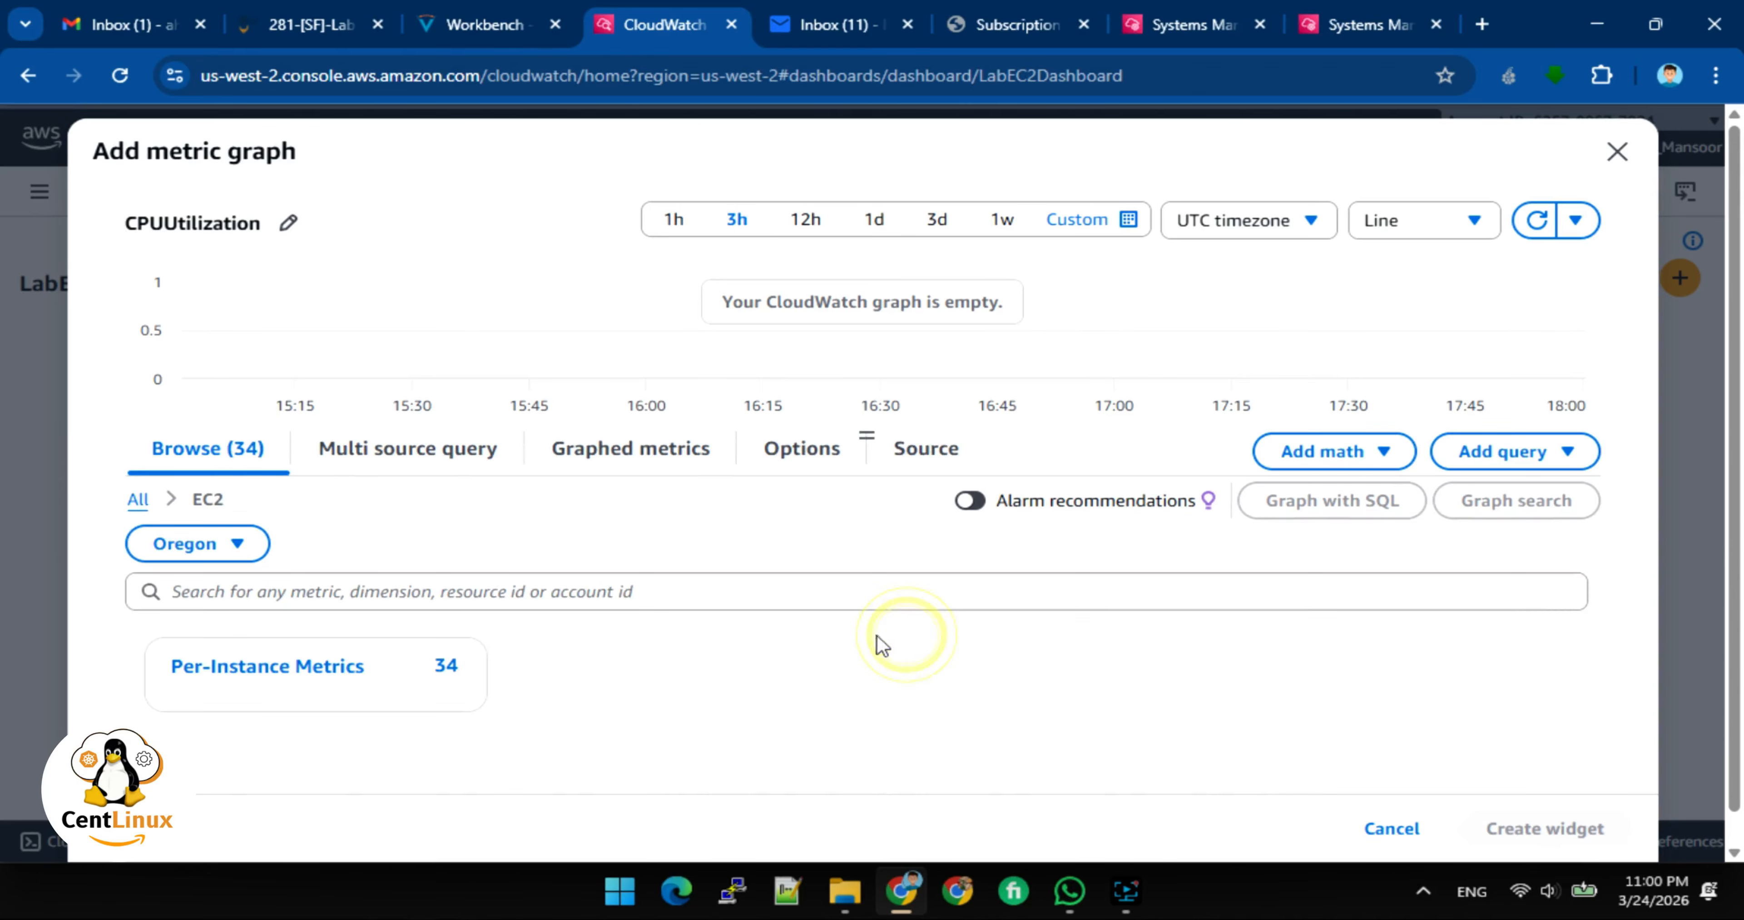
click(329, 666)
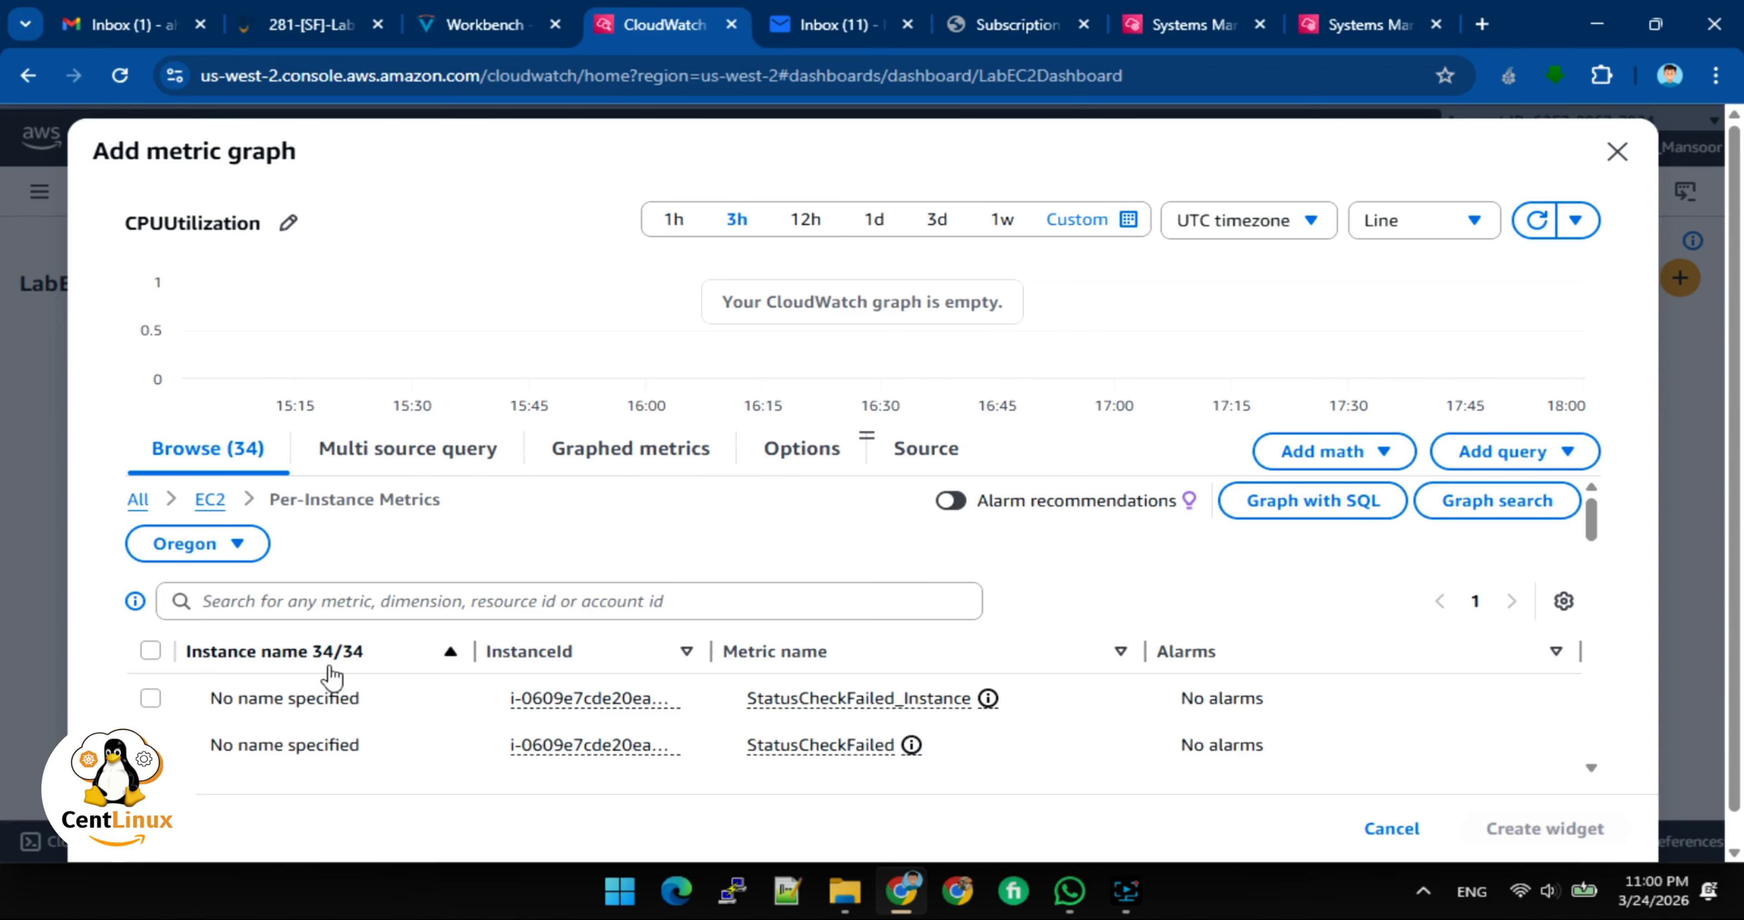
scroll(486, 684, down, 5)
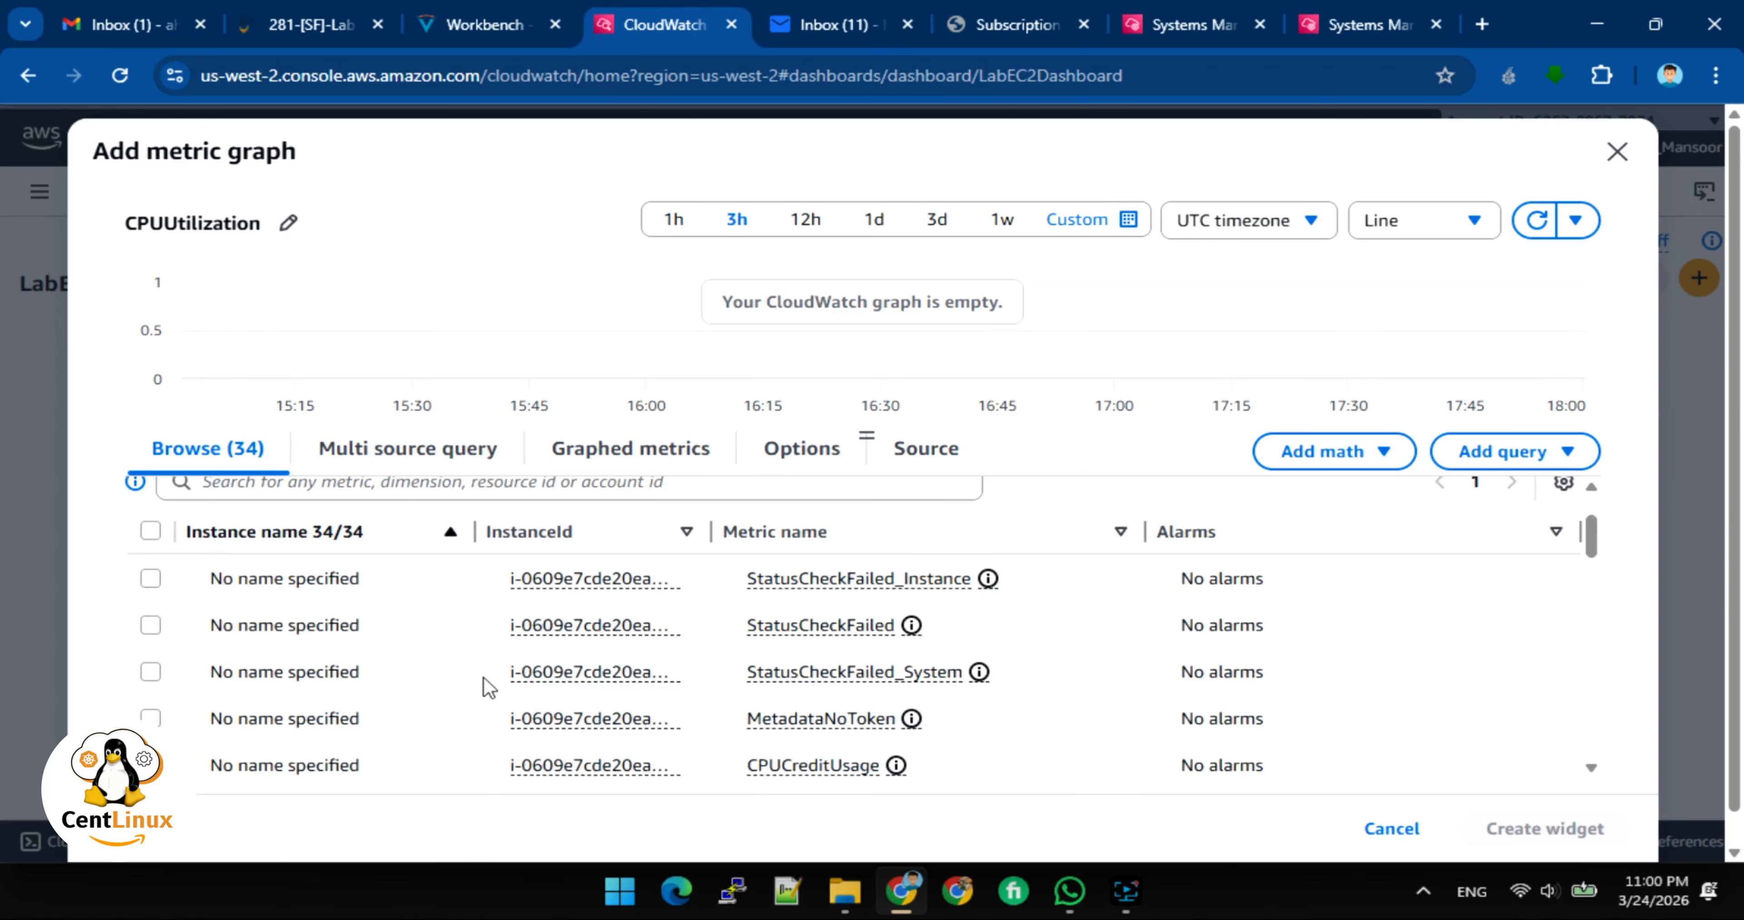
scroll(483, 680, down, 6)
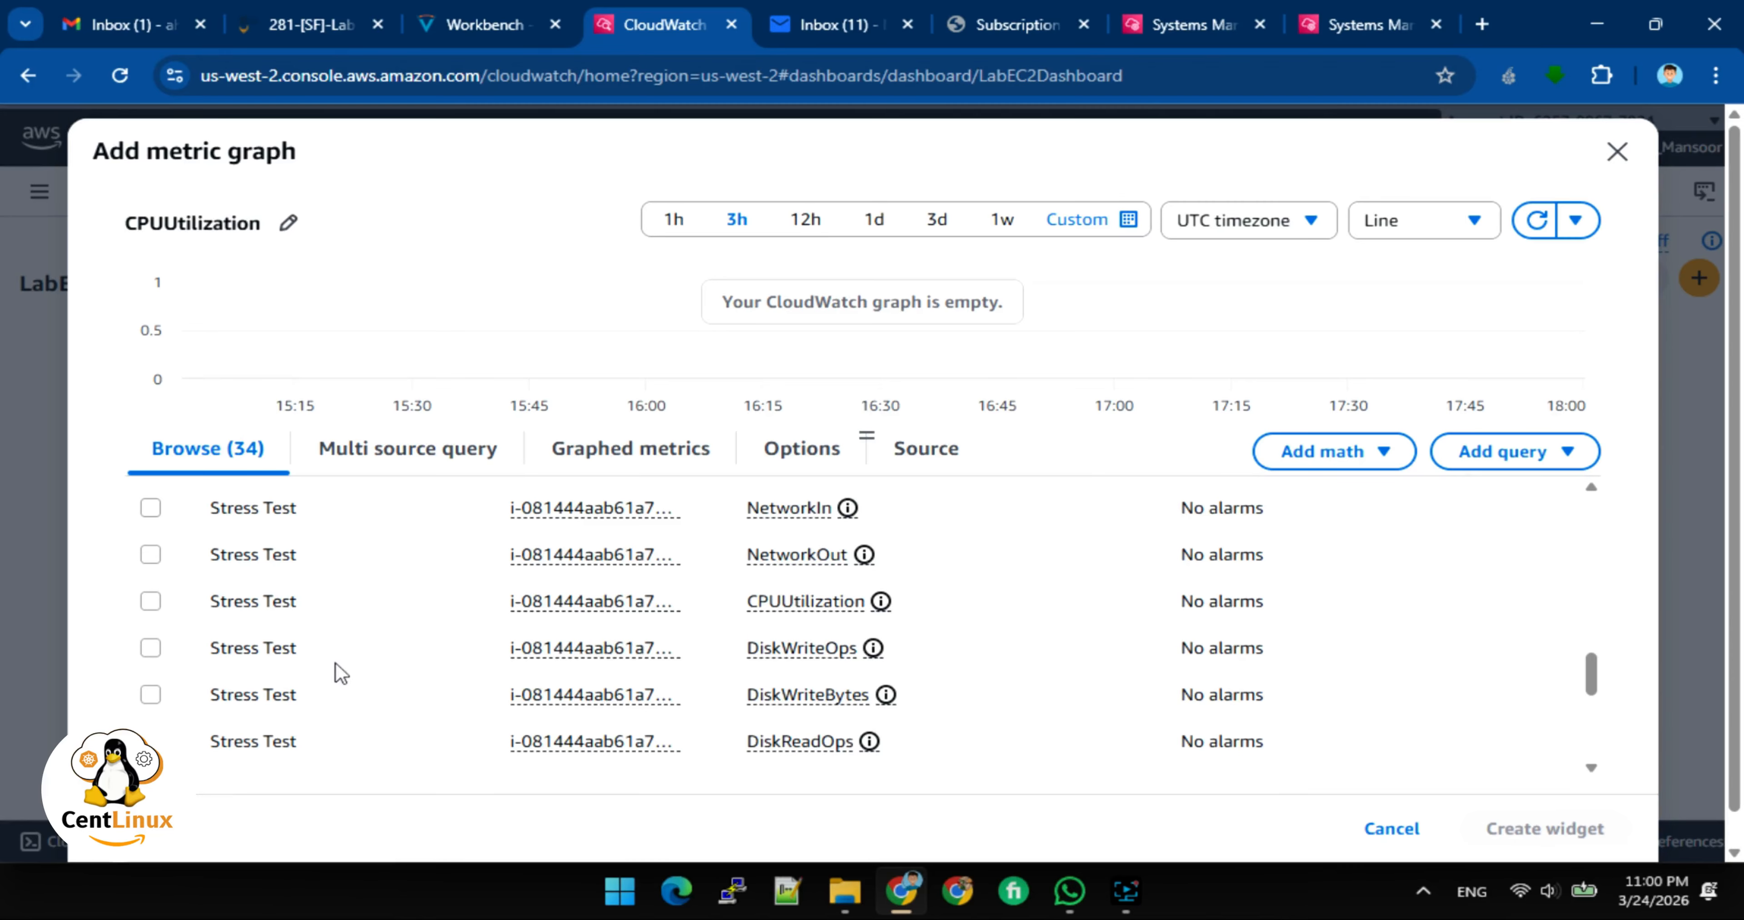
click(149, 600)
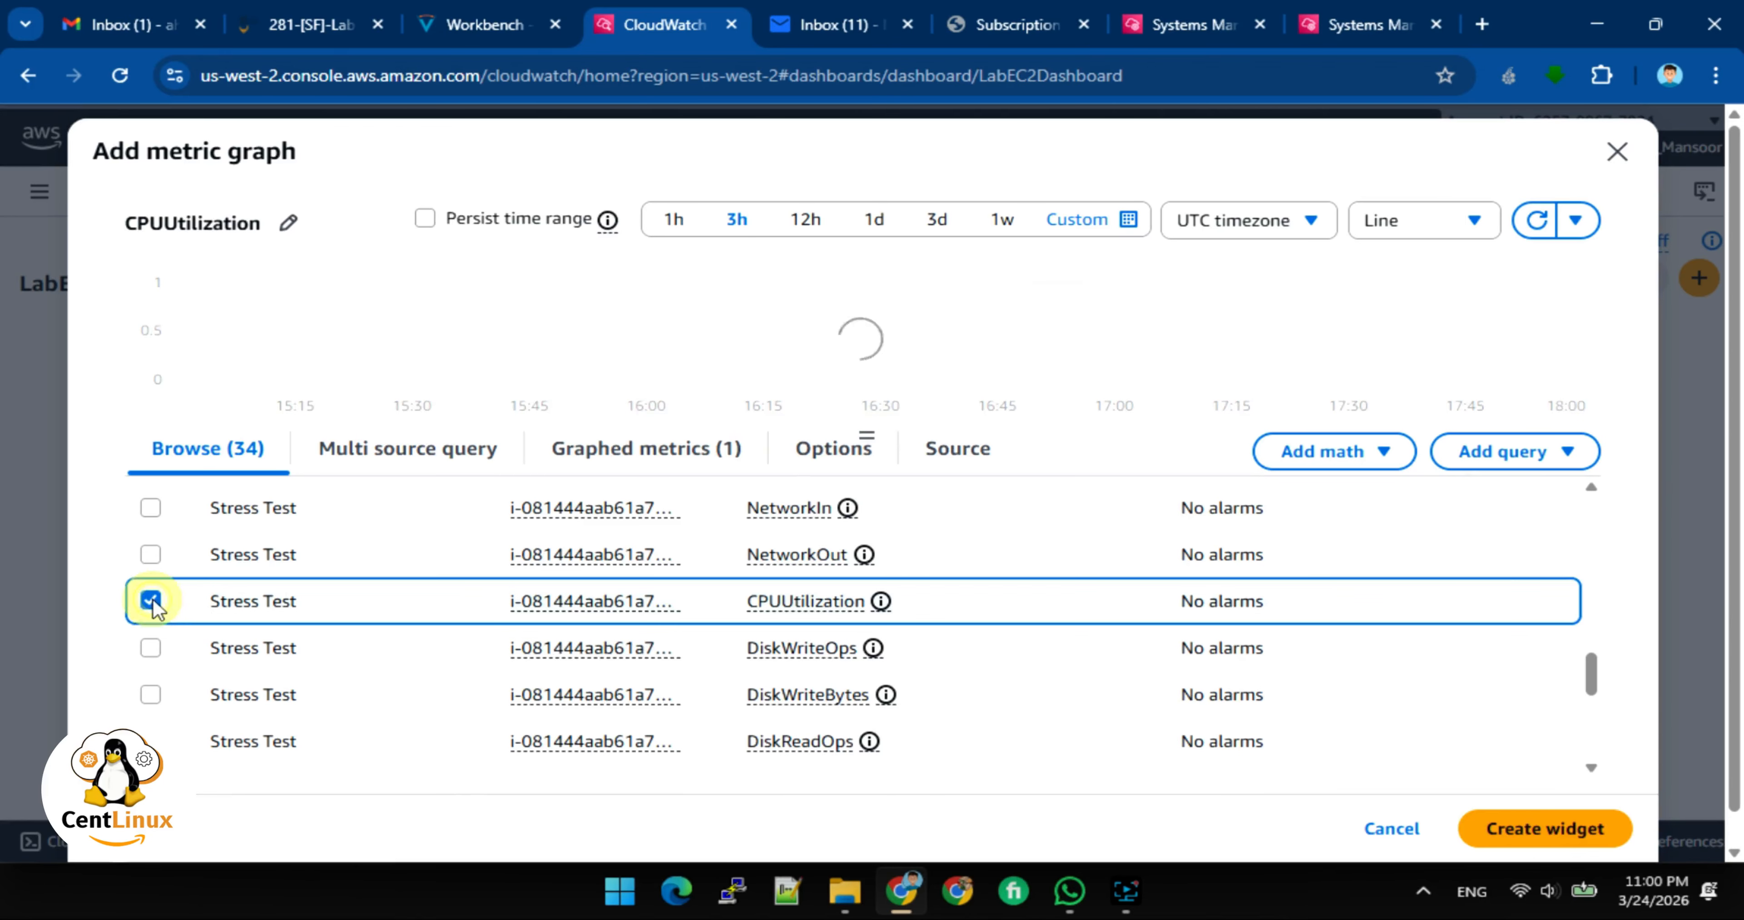
click(1548, 842)
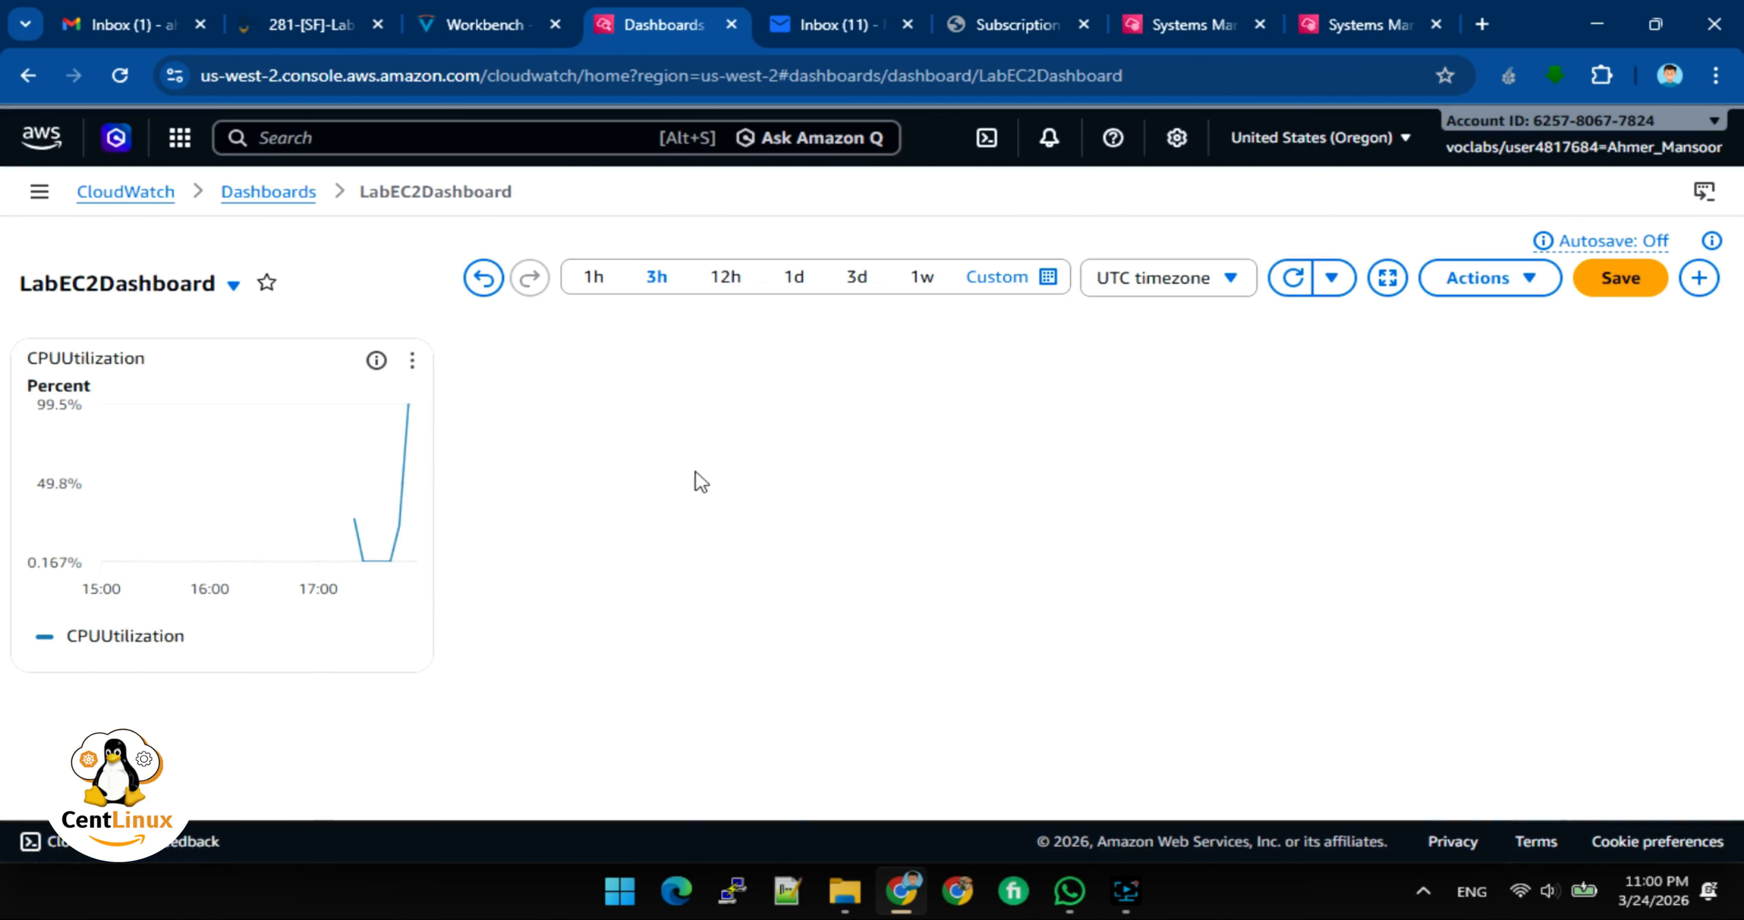
click(1547, 283)
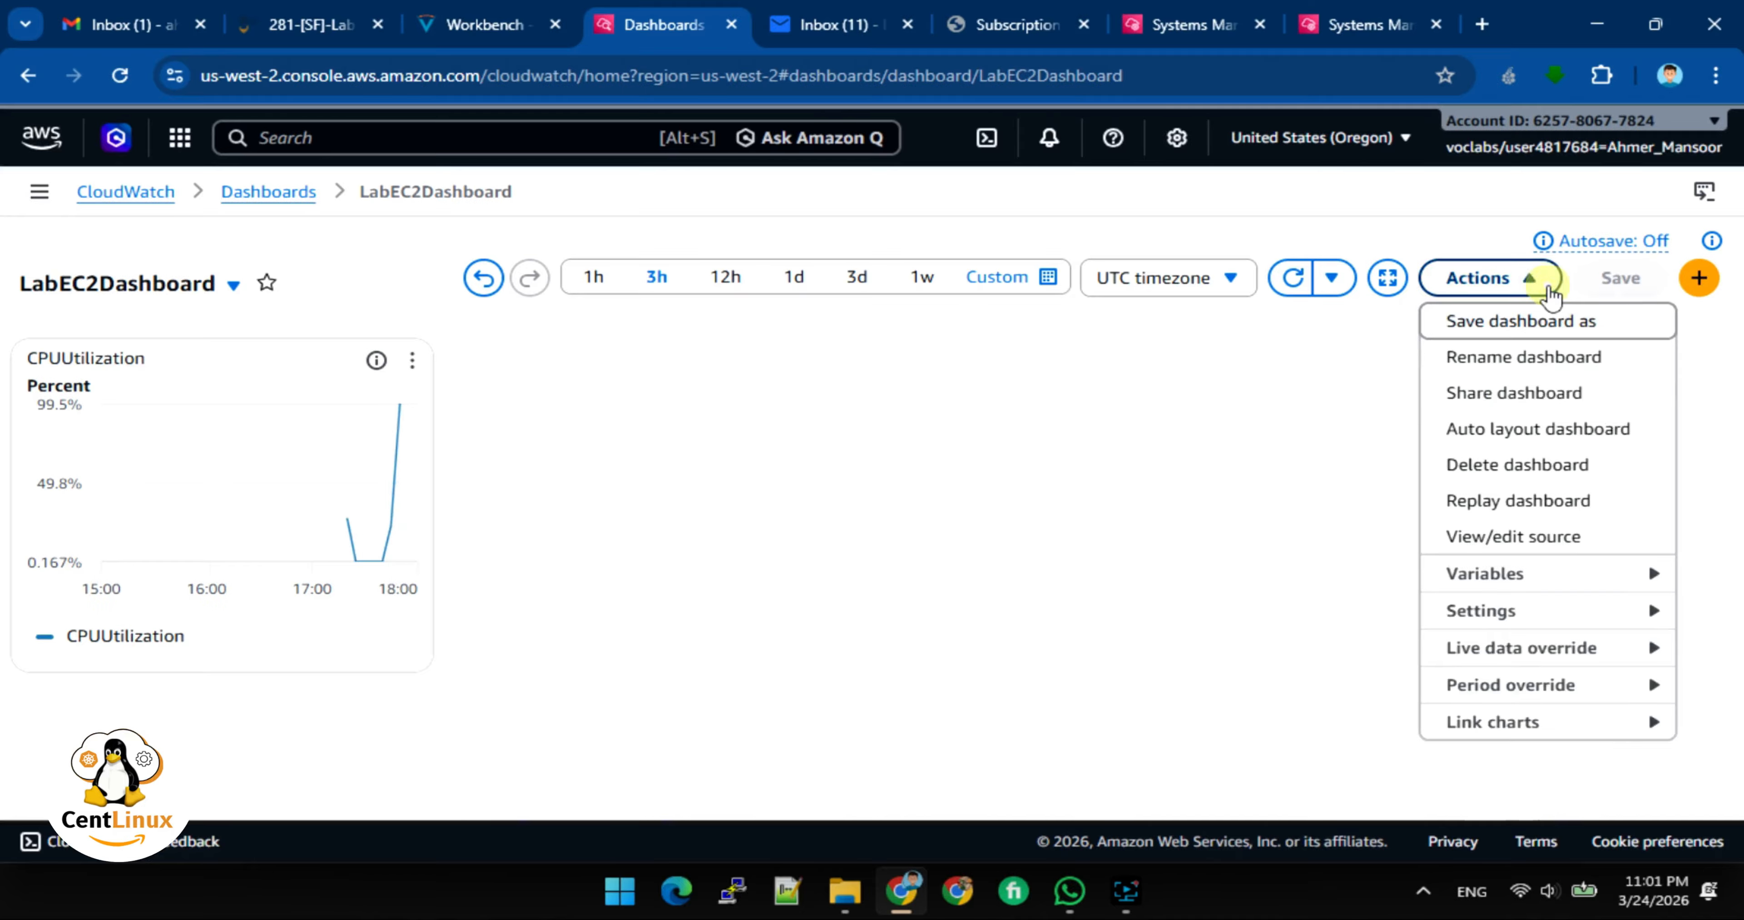
Start adding a second Line metrics widget to LabEC2Dashboard and continue to its metric selection
click(1698, 279)
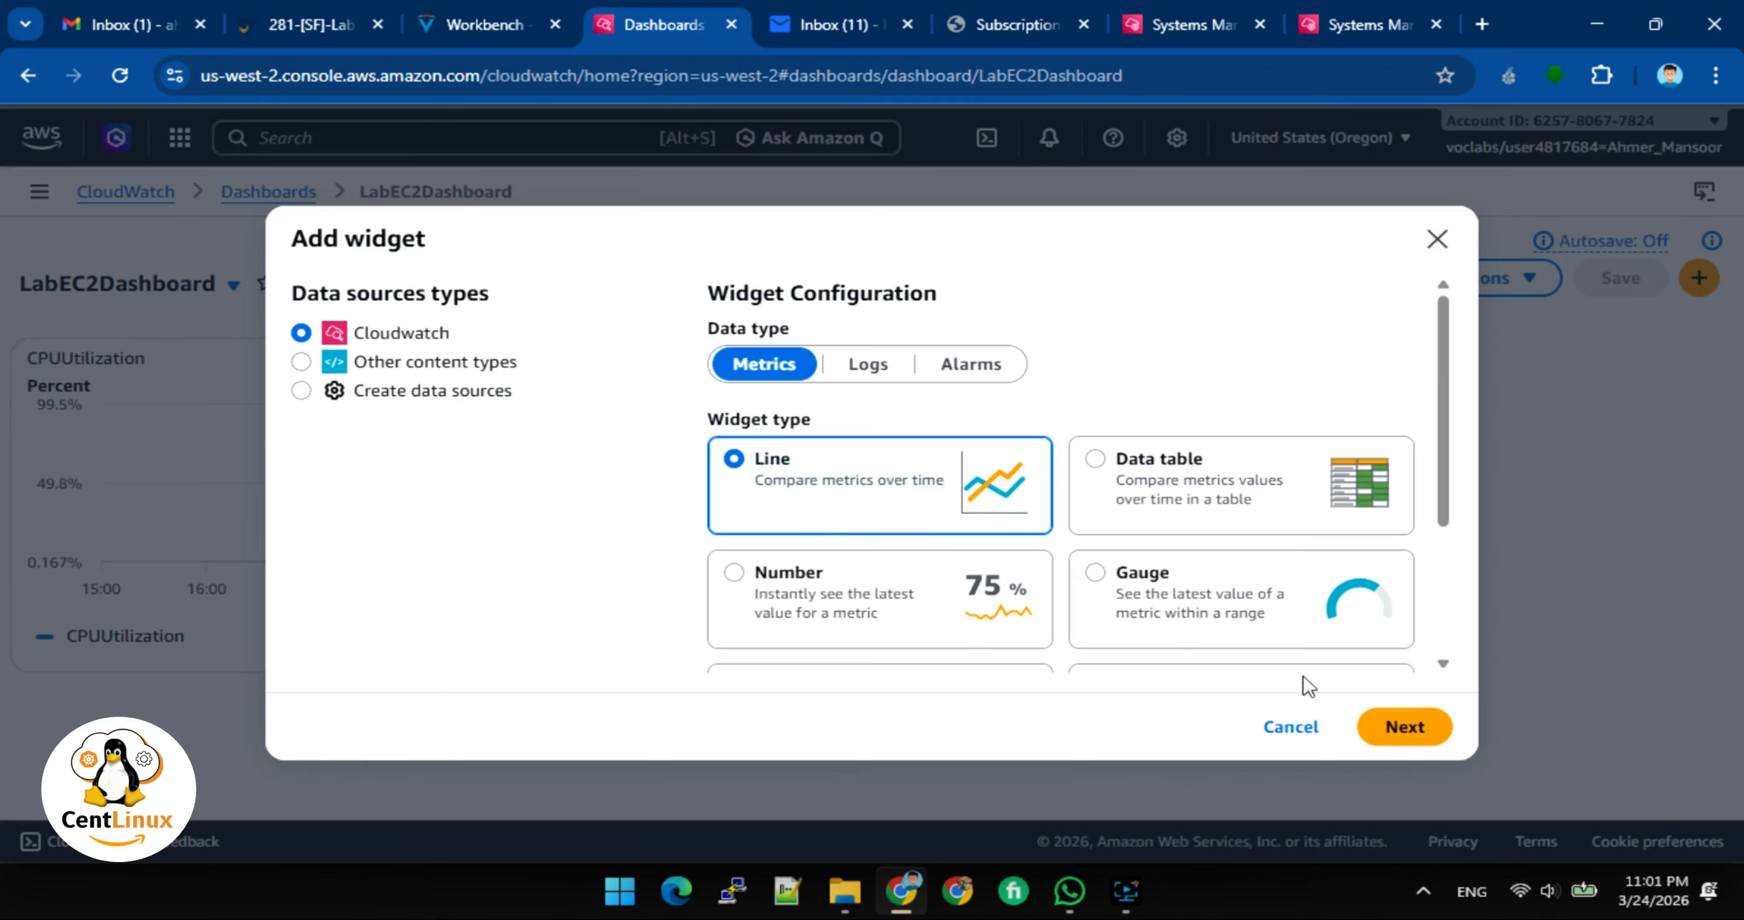
click(1409, 724)
scroll(317, 565, down, 3)
scroll(994, 561, up, 3)
Select the Stress Test instance's DiskReadBytes, NetworkIn and NetworkOut metrics under EC2 Per-Instance Metrics for the second line graph
click(966, 633)
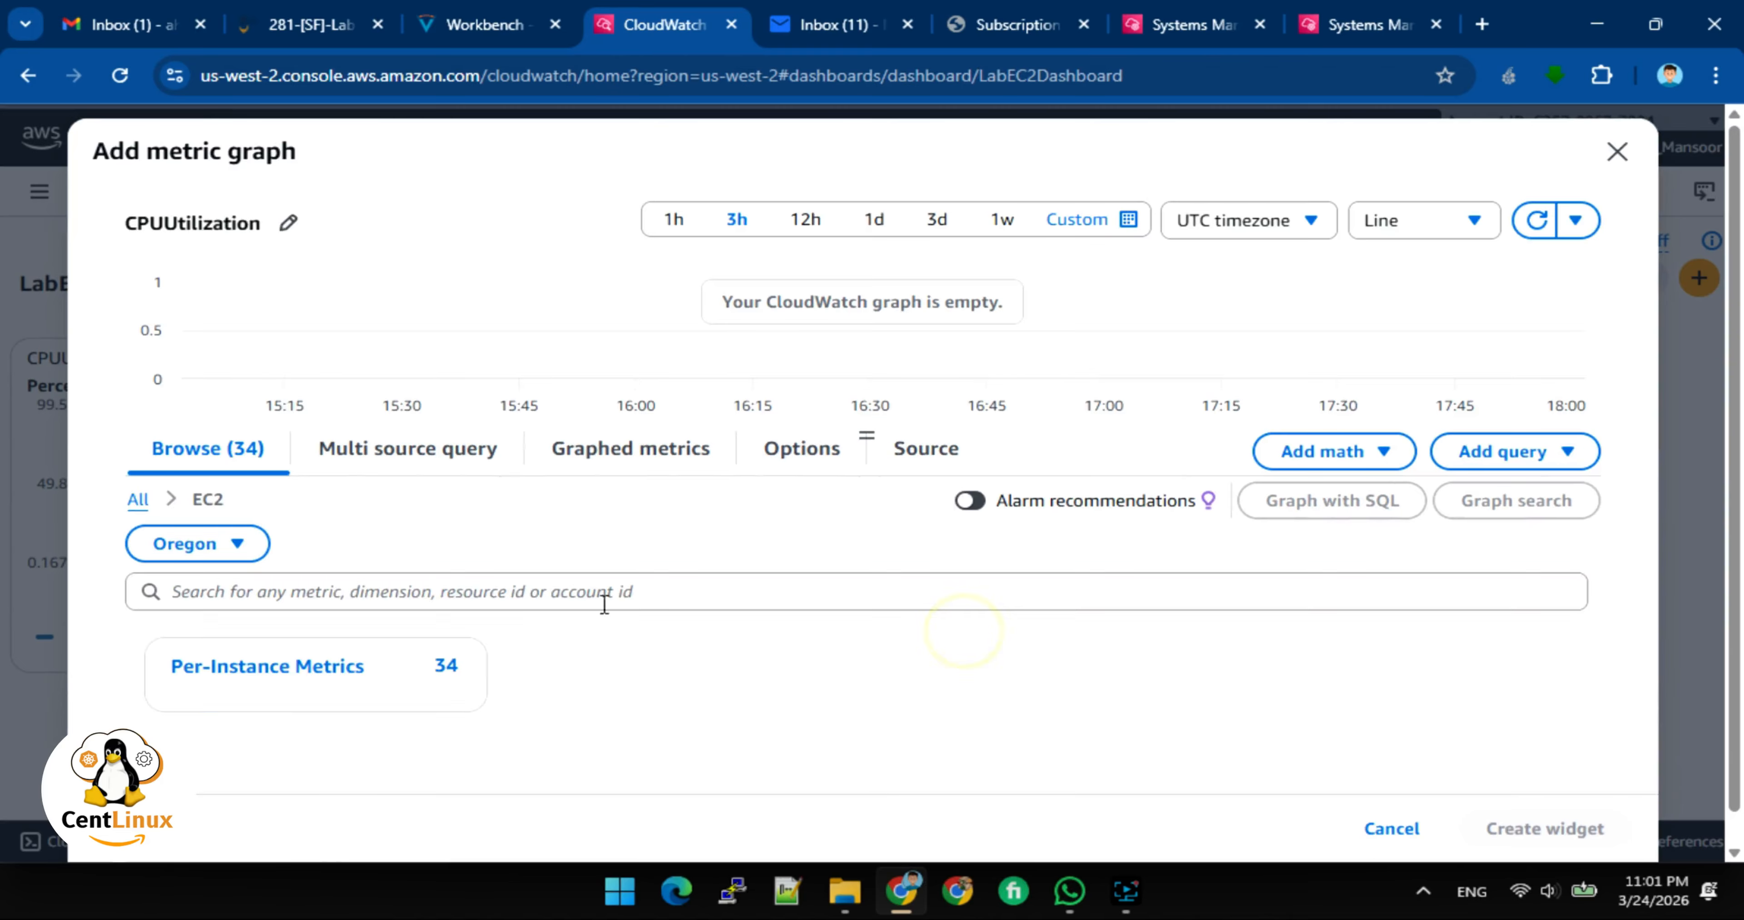
click(251, 663)
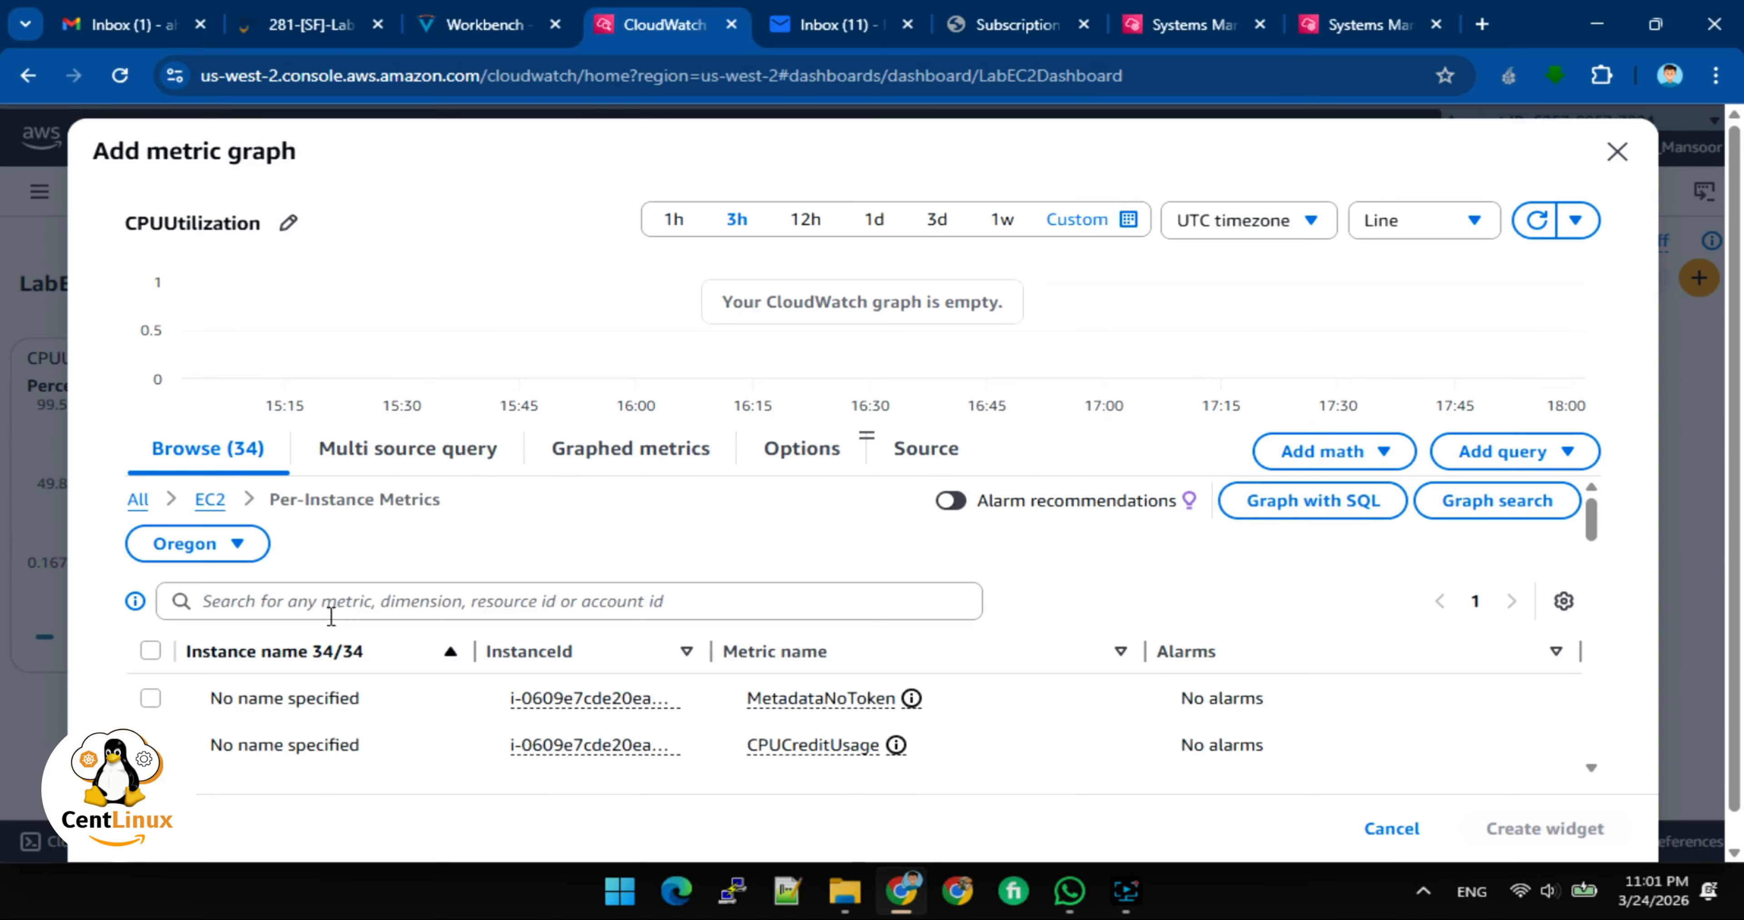
scroll(331, 643, down, 5)
scroll(331, 655, down, 2)
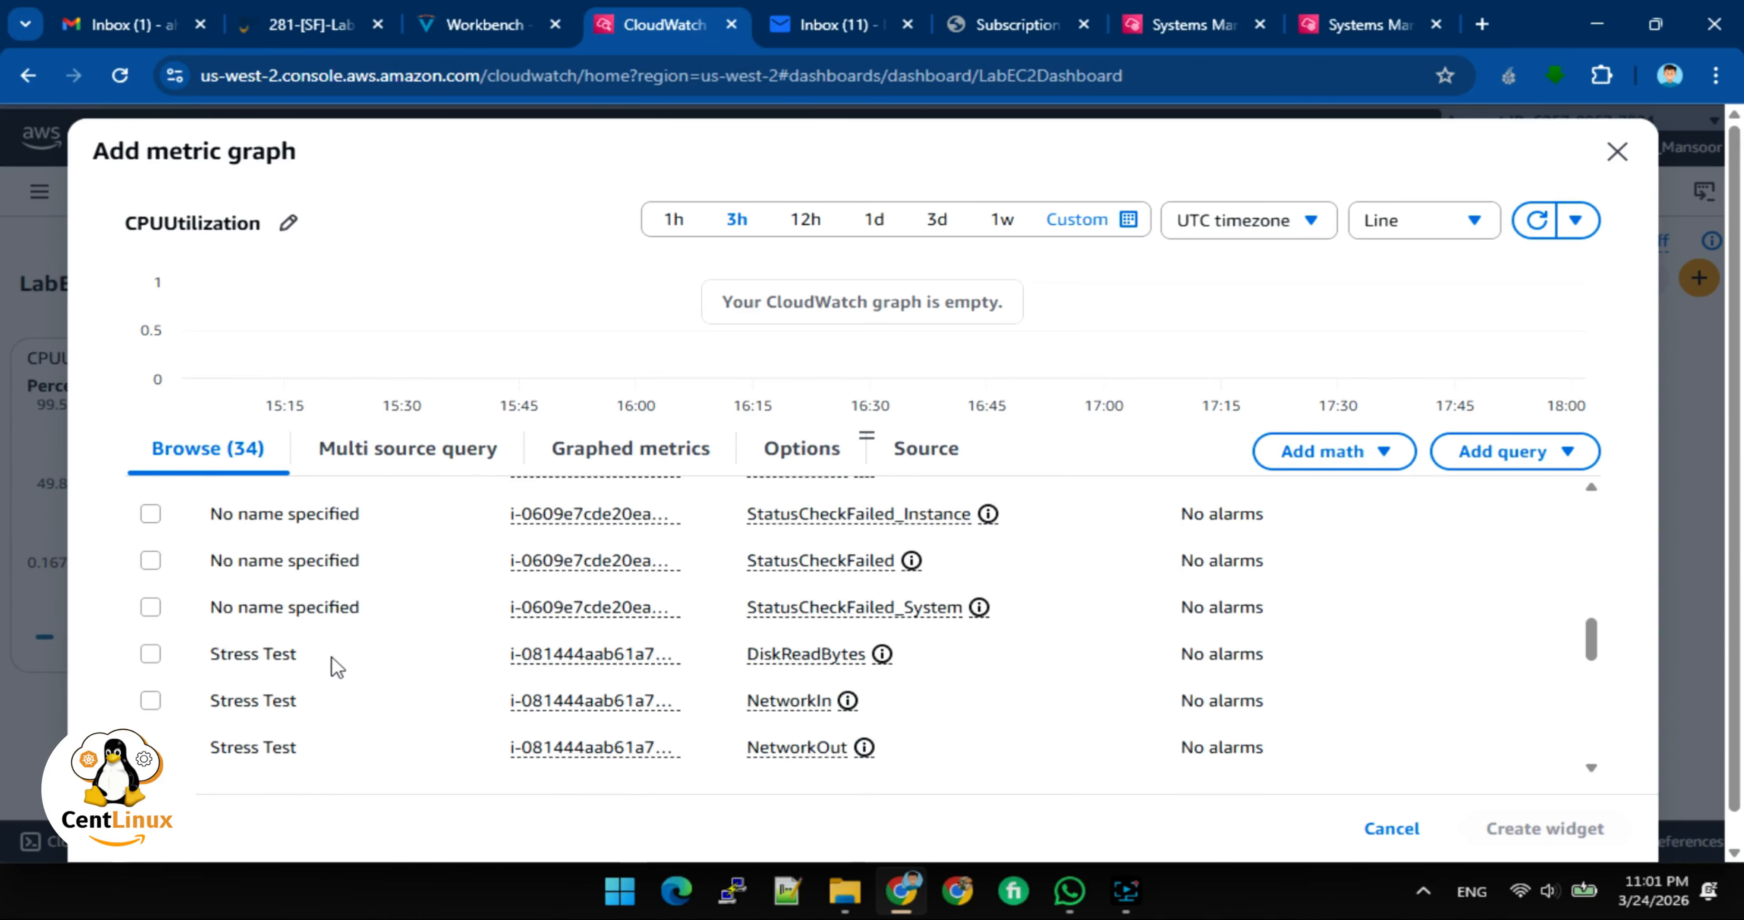
scroll(331, 655, down, 3)
scroll(446, 588, up, 2)
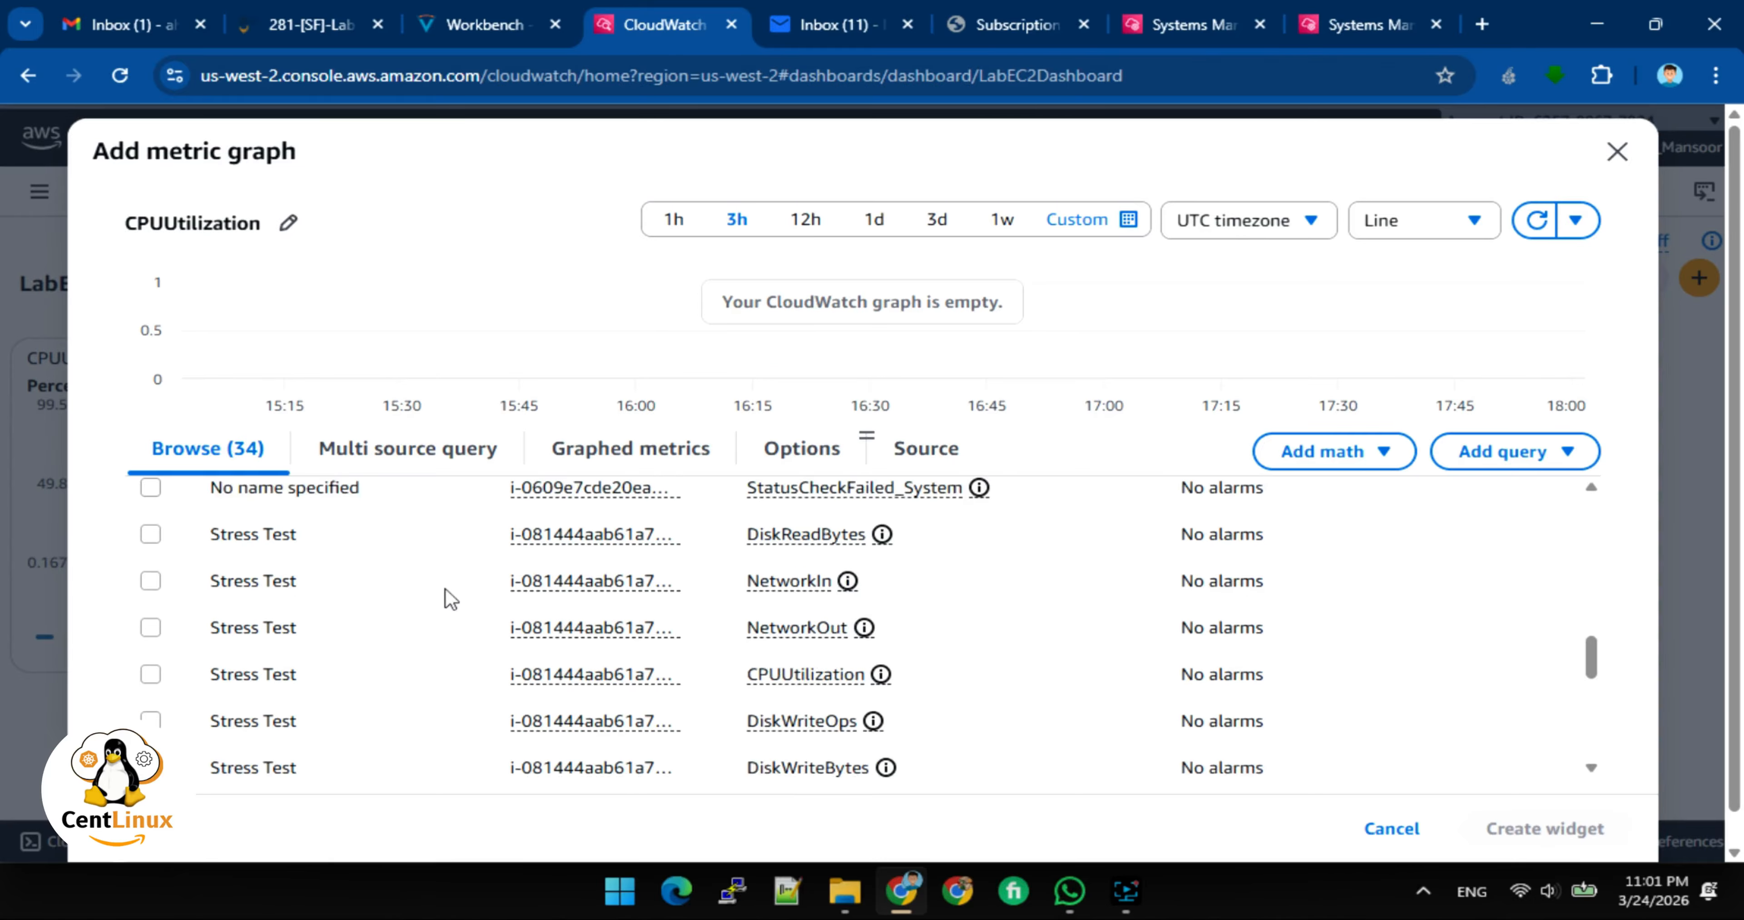
scroll(445, 588, up, 1)
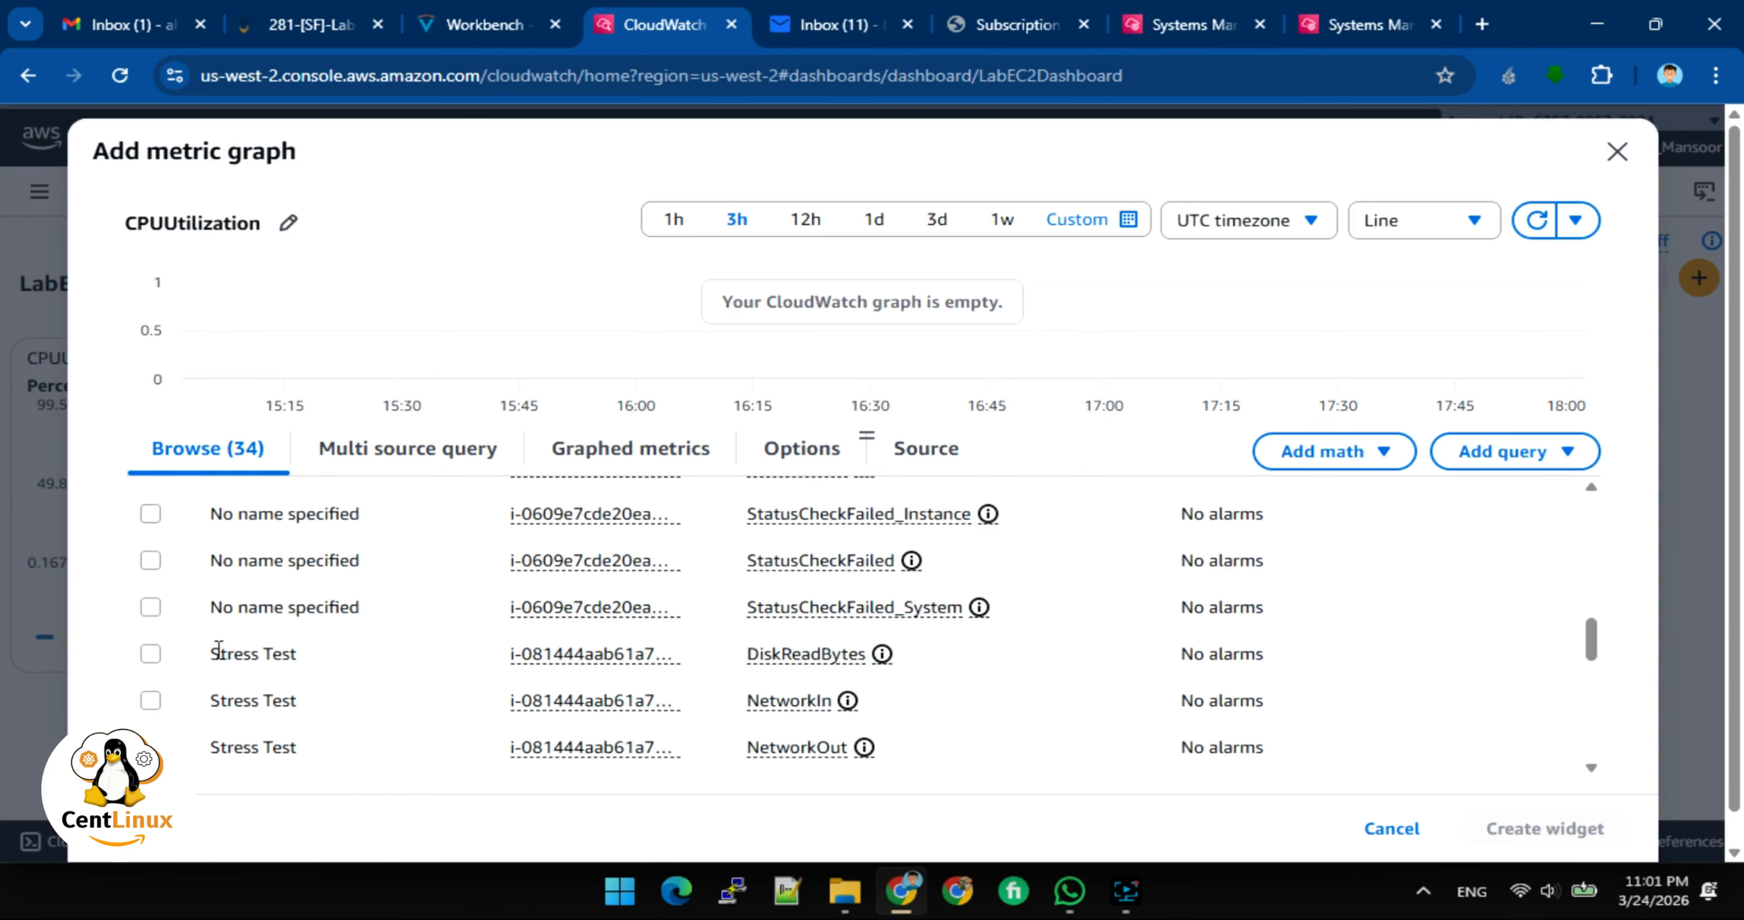
click(150, 653)
scroll(471, 654, down, 2)
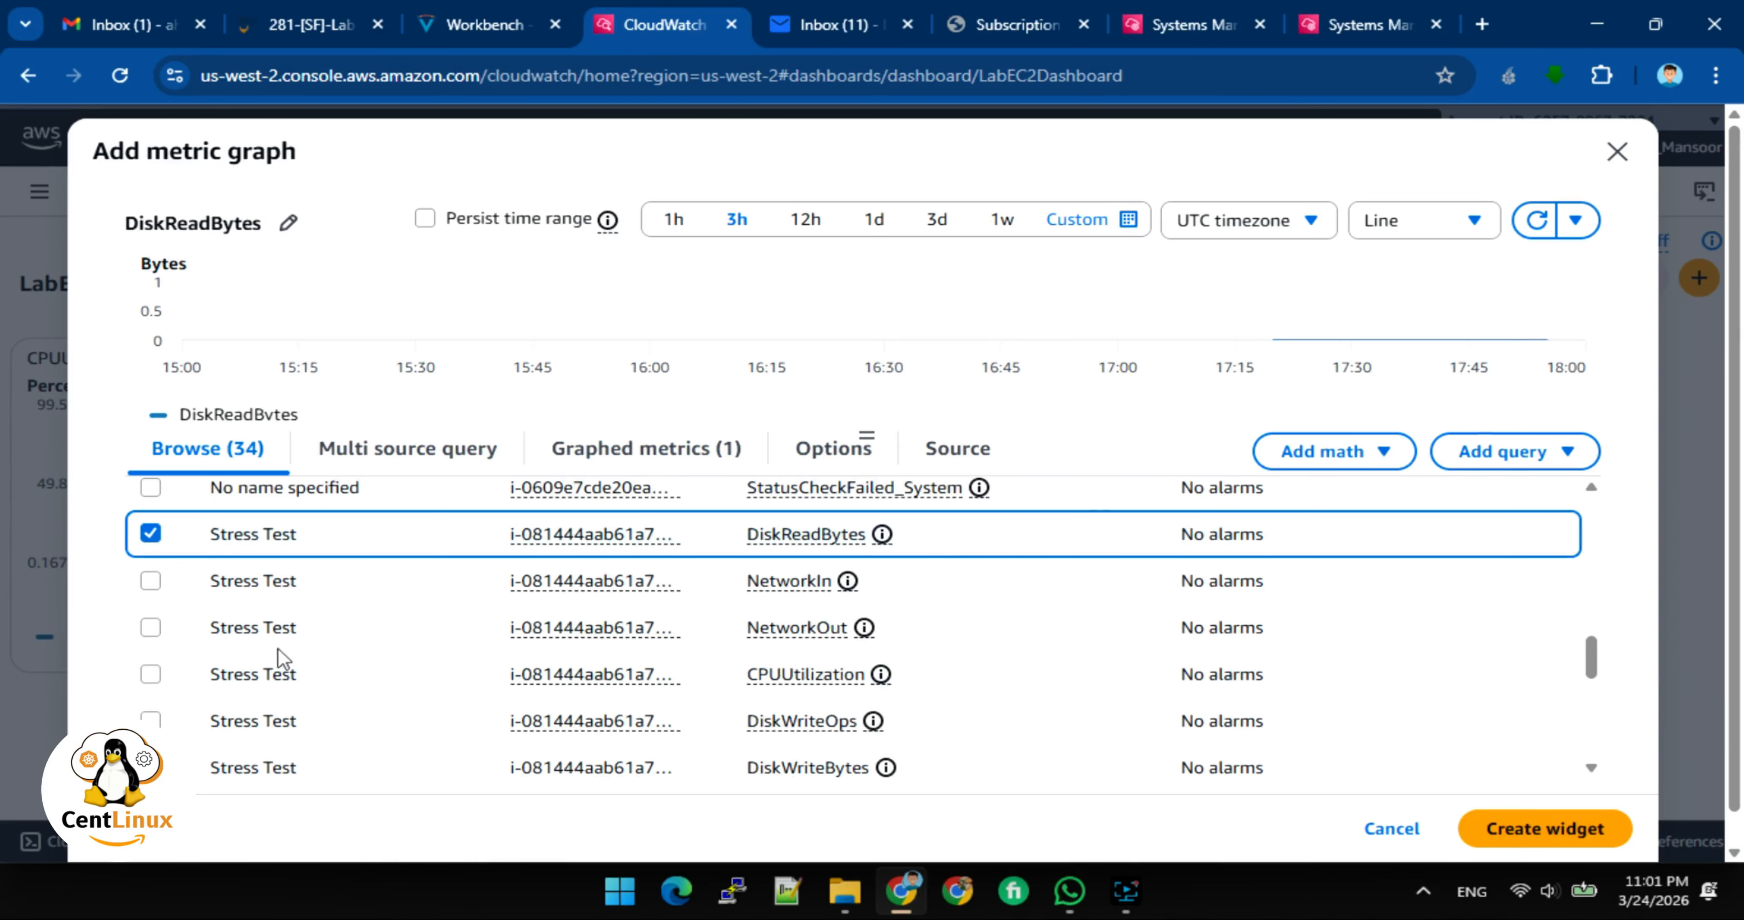
click(150, 583)
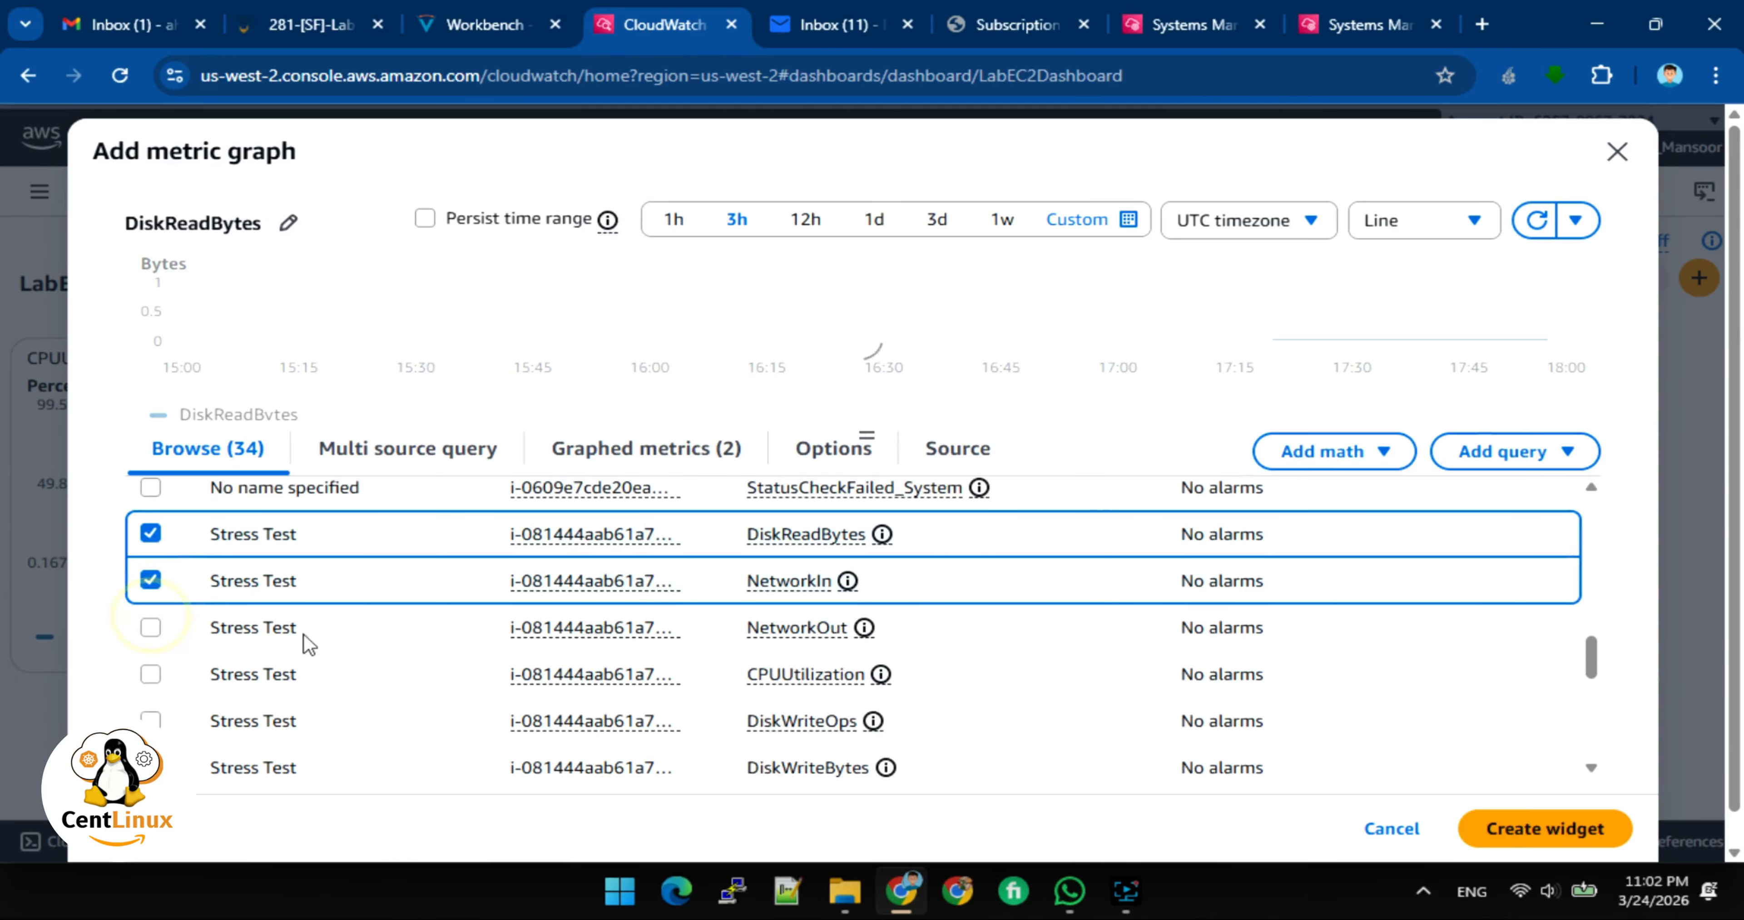
click(151, 627)
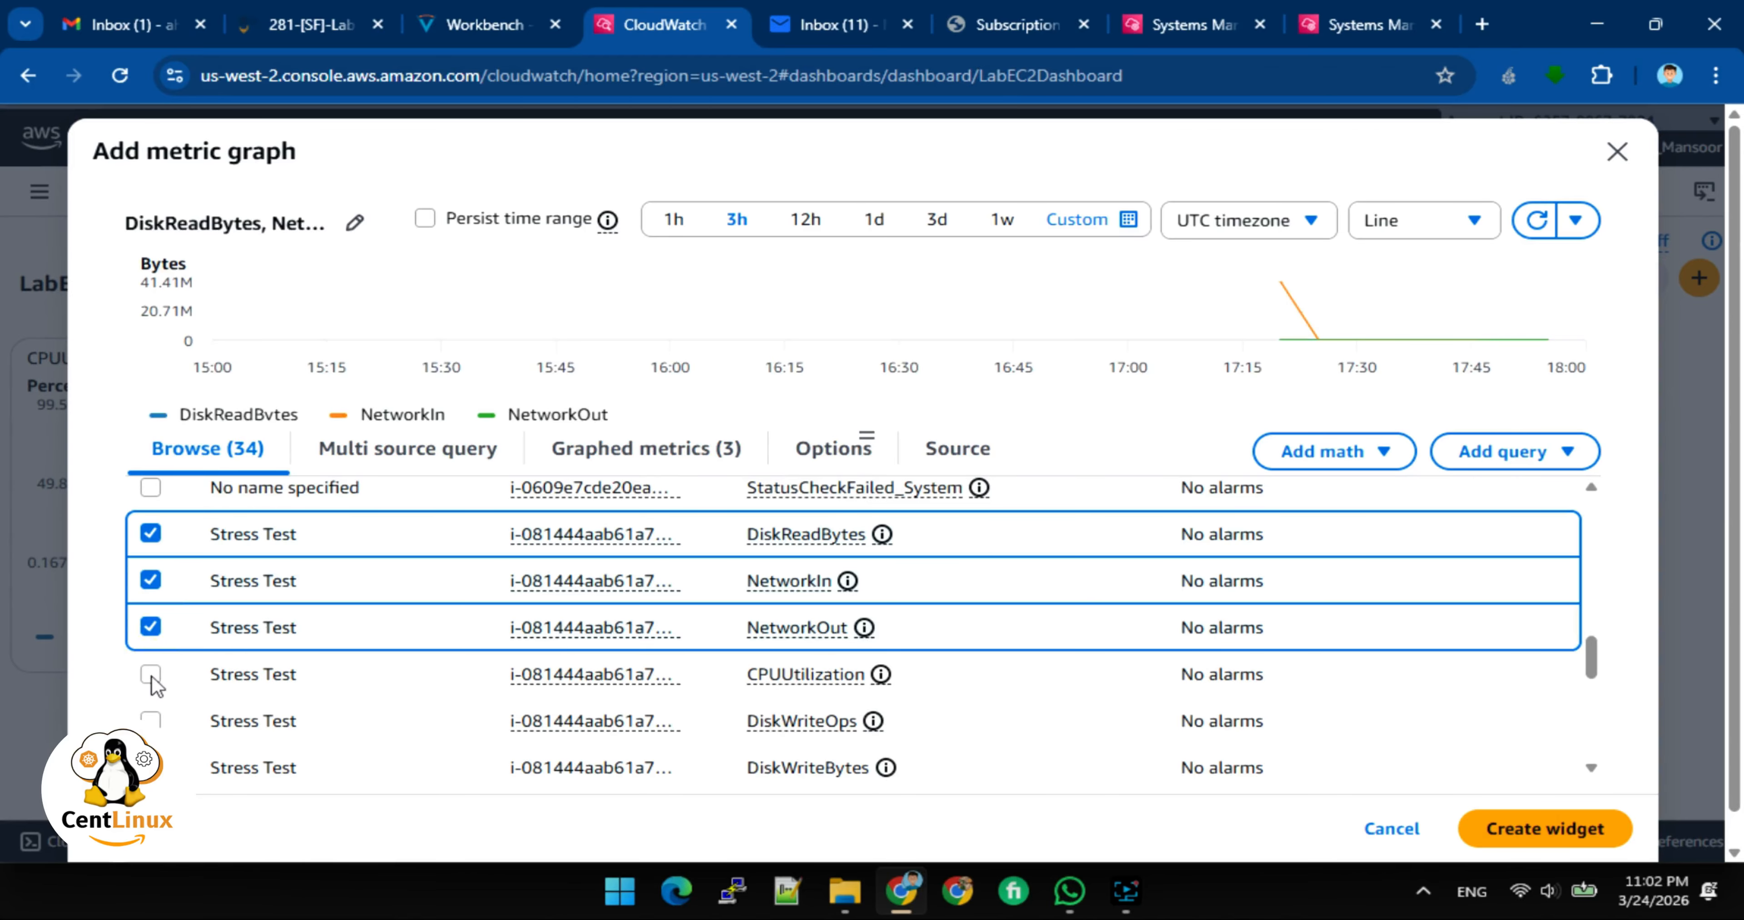
Create the widget from the three selected Stress Test metrics and save LabEC2Dashboard
scroll(153, 680, down, 5)
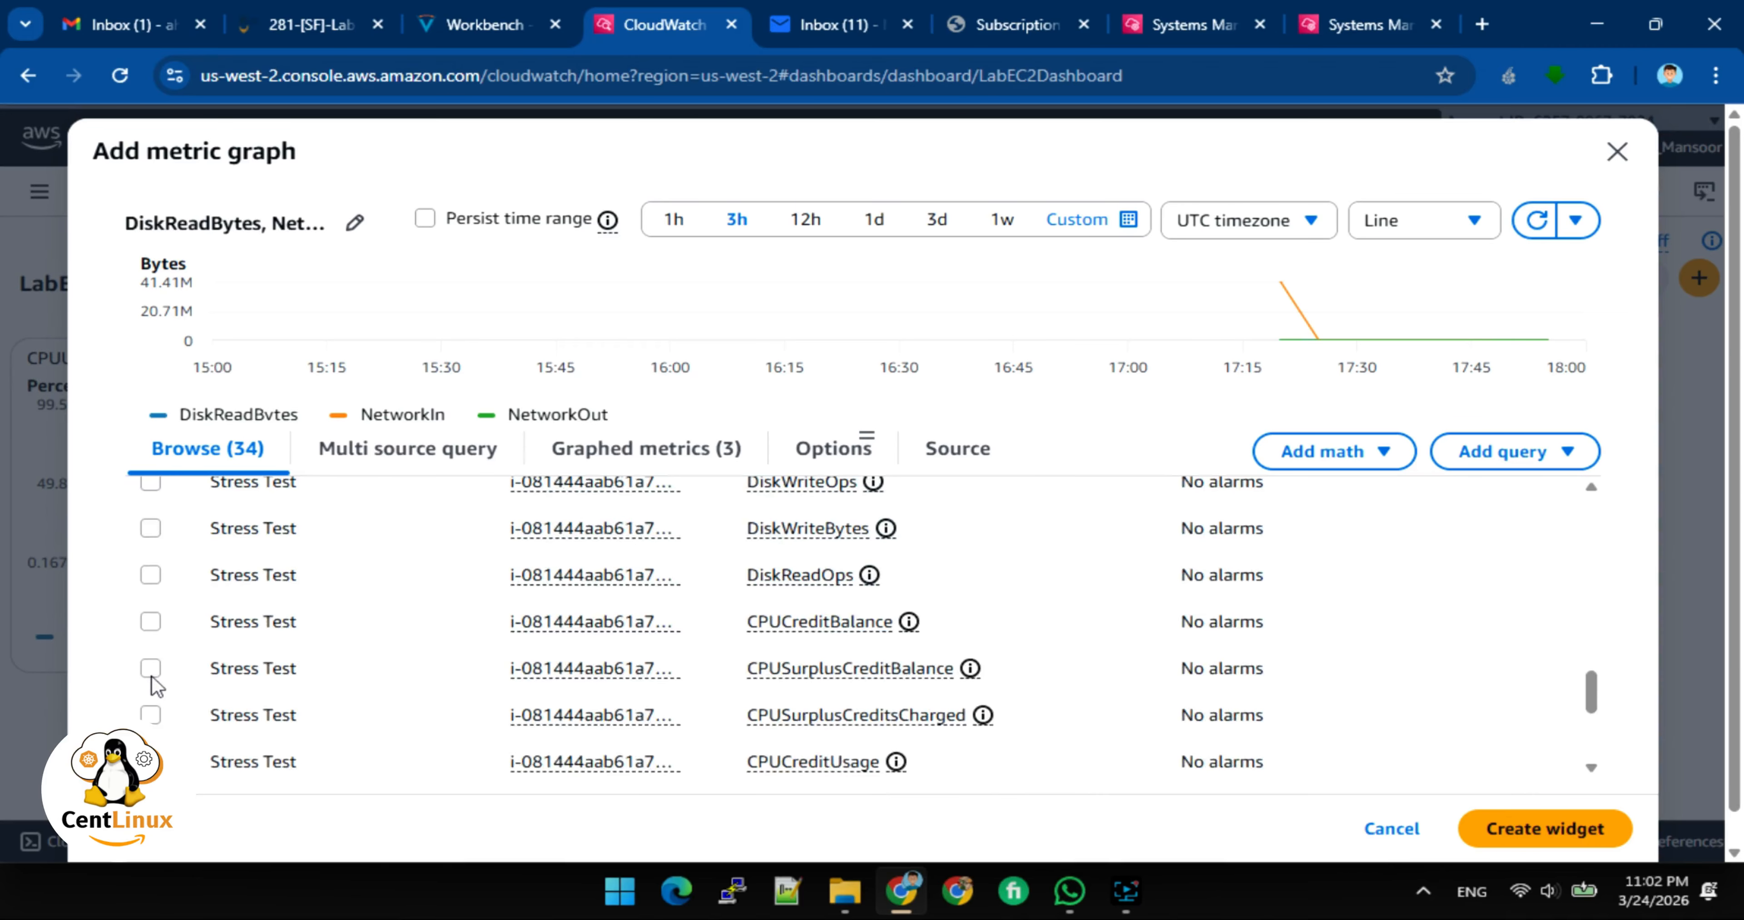
scroll(153, 686, down, 3)
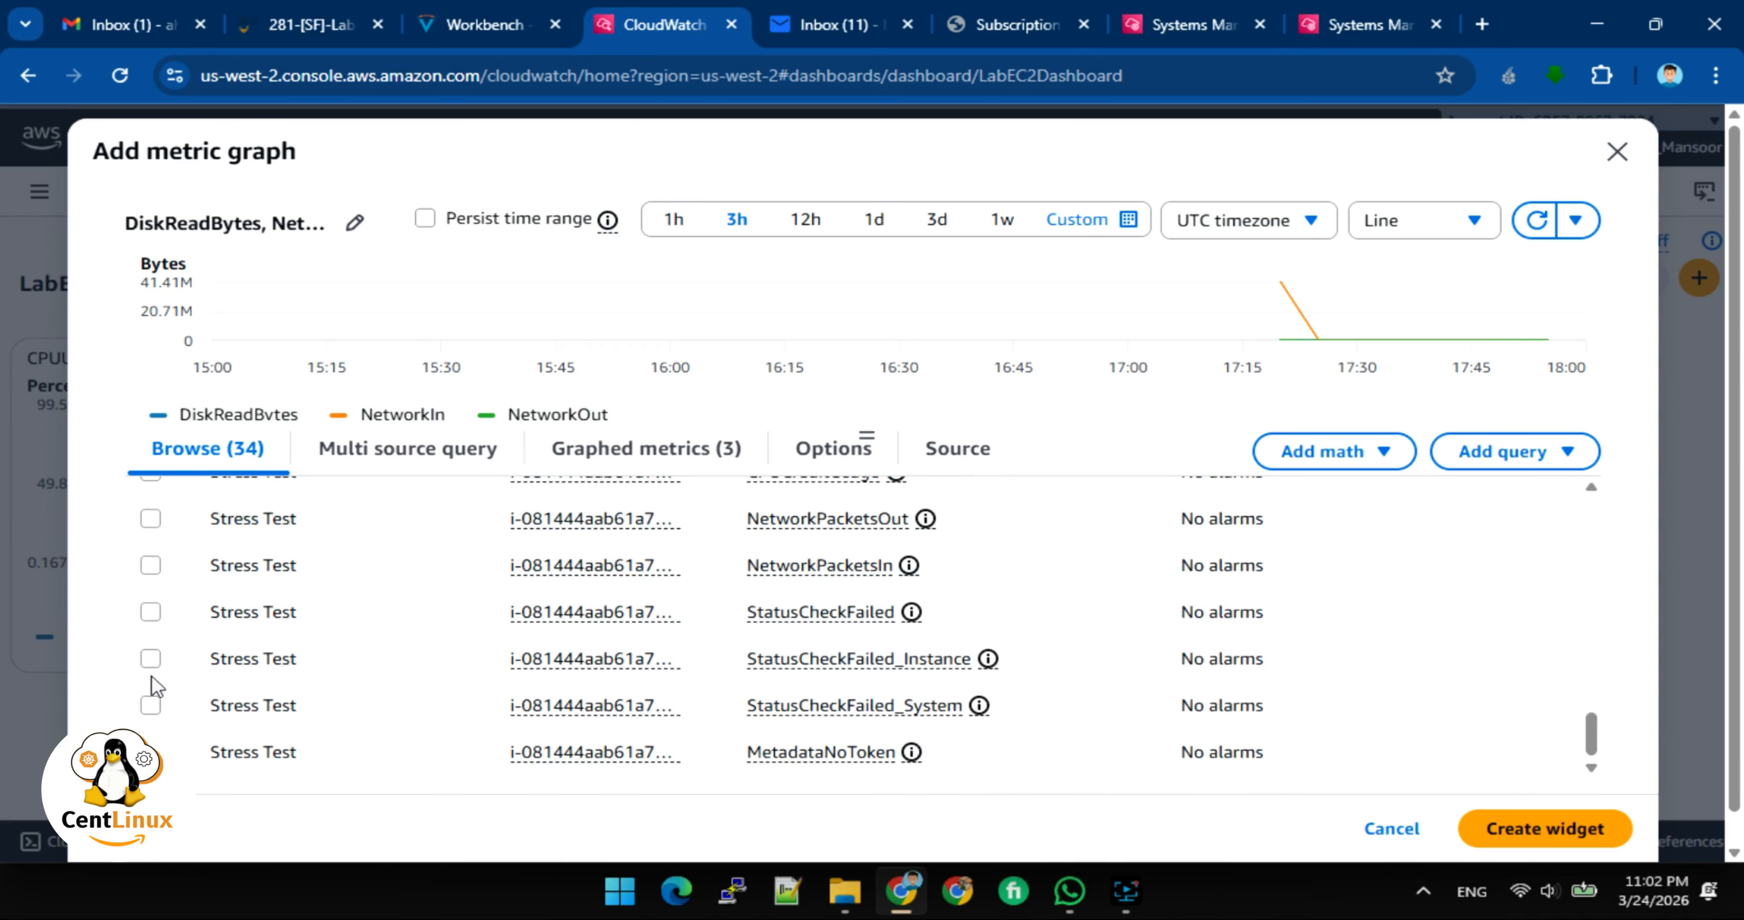
scroll(151, 675, up, 4)
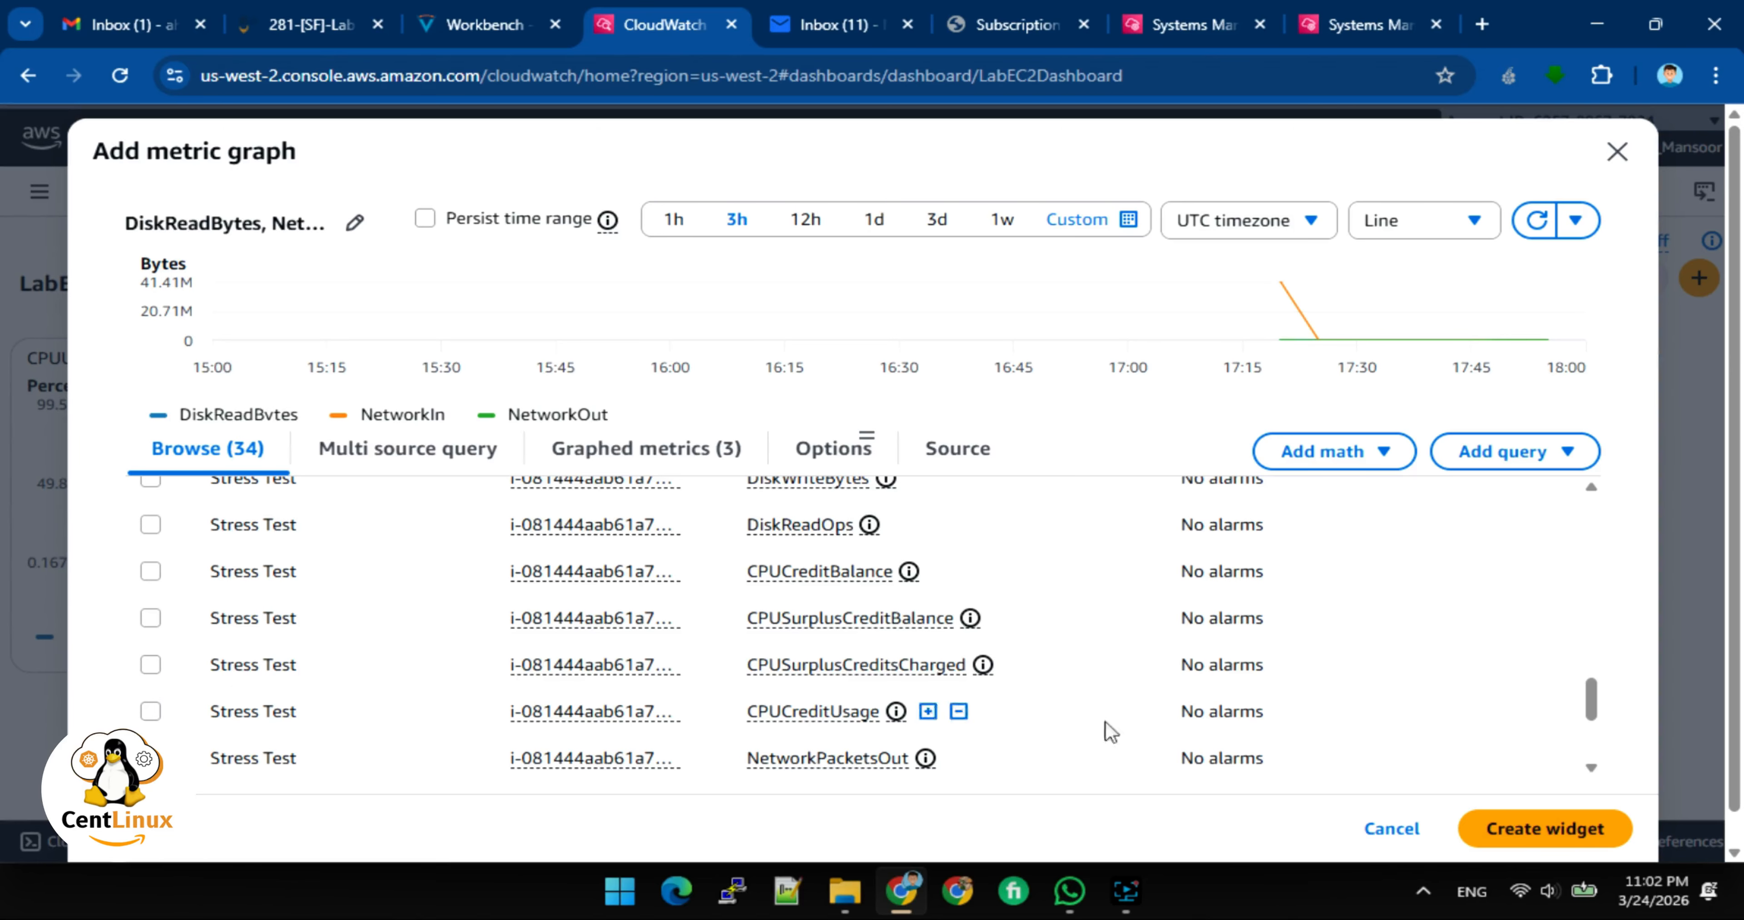
click(1536, 841)
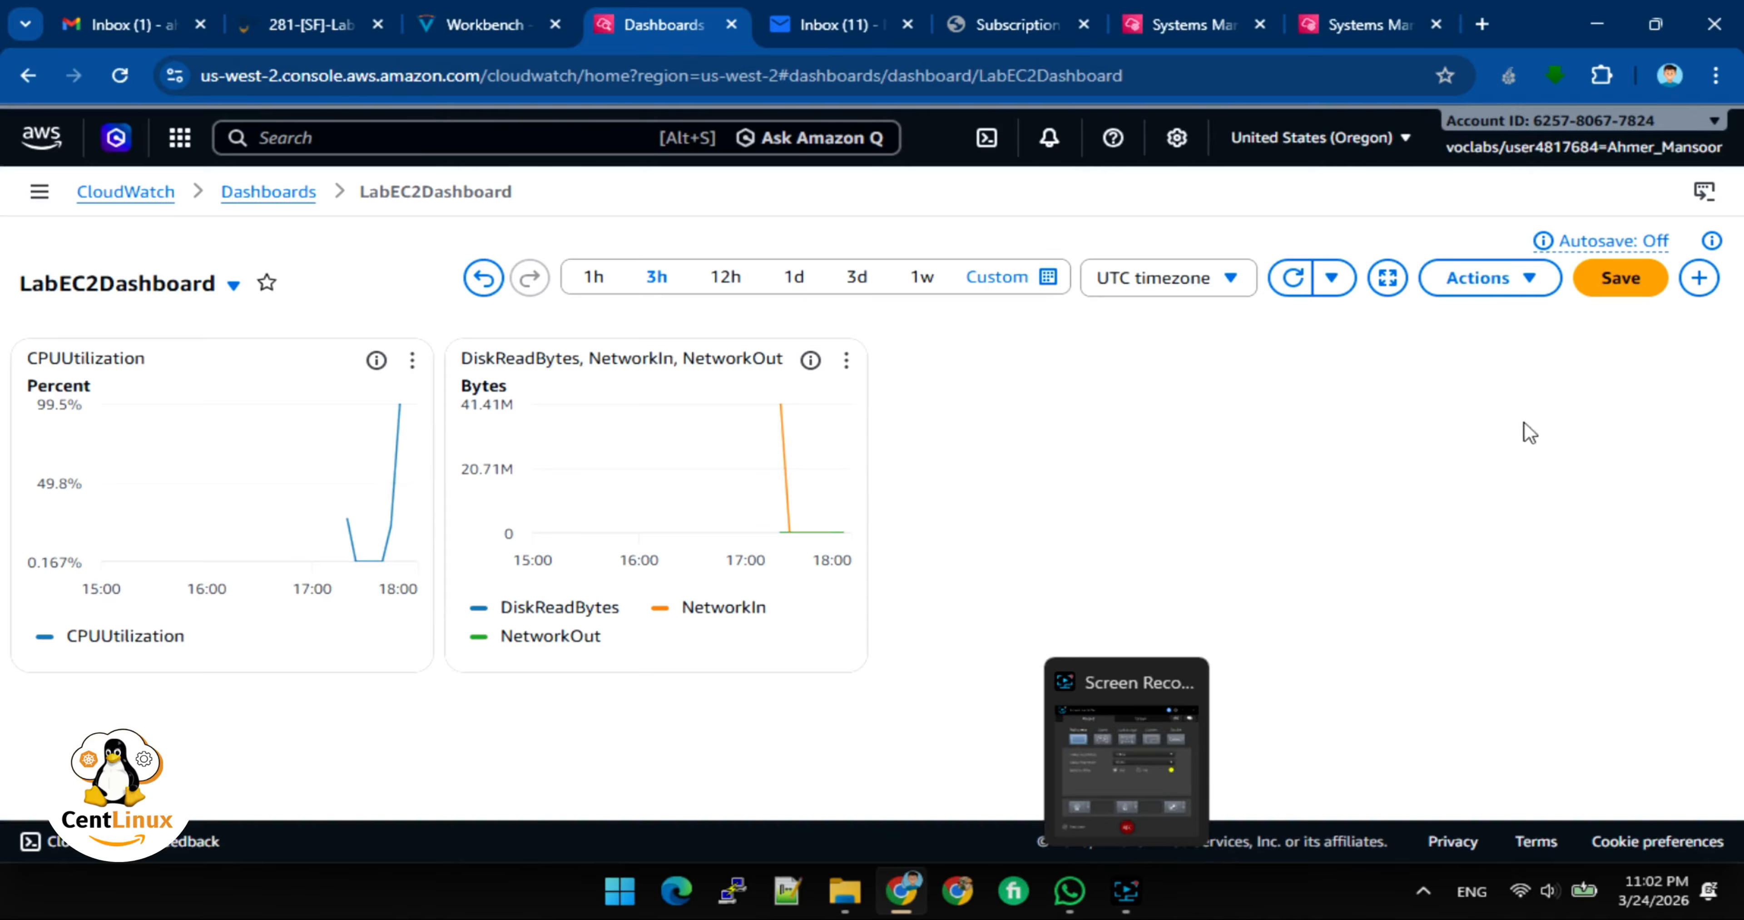
click(1599, 290)
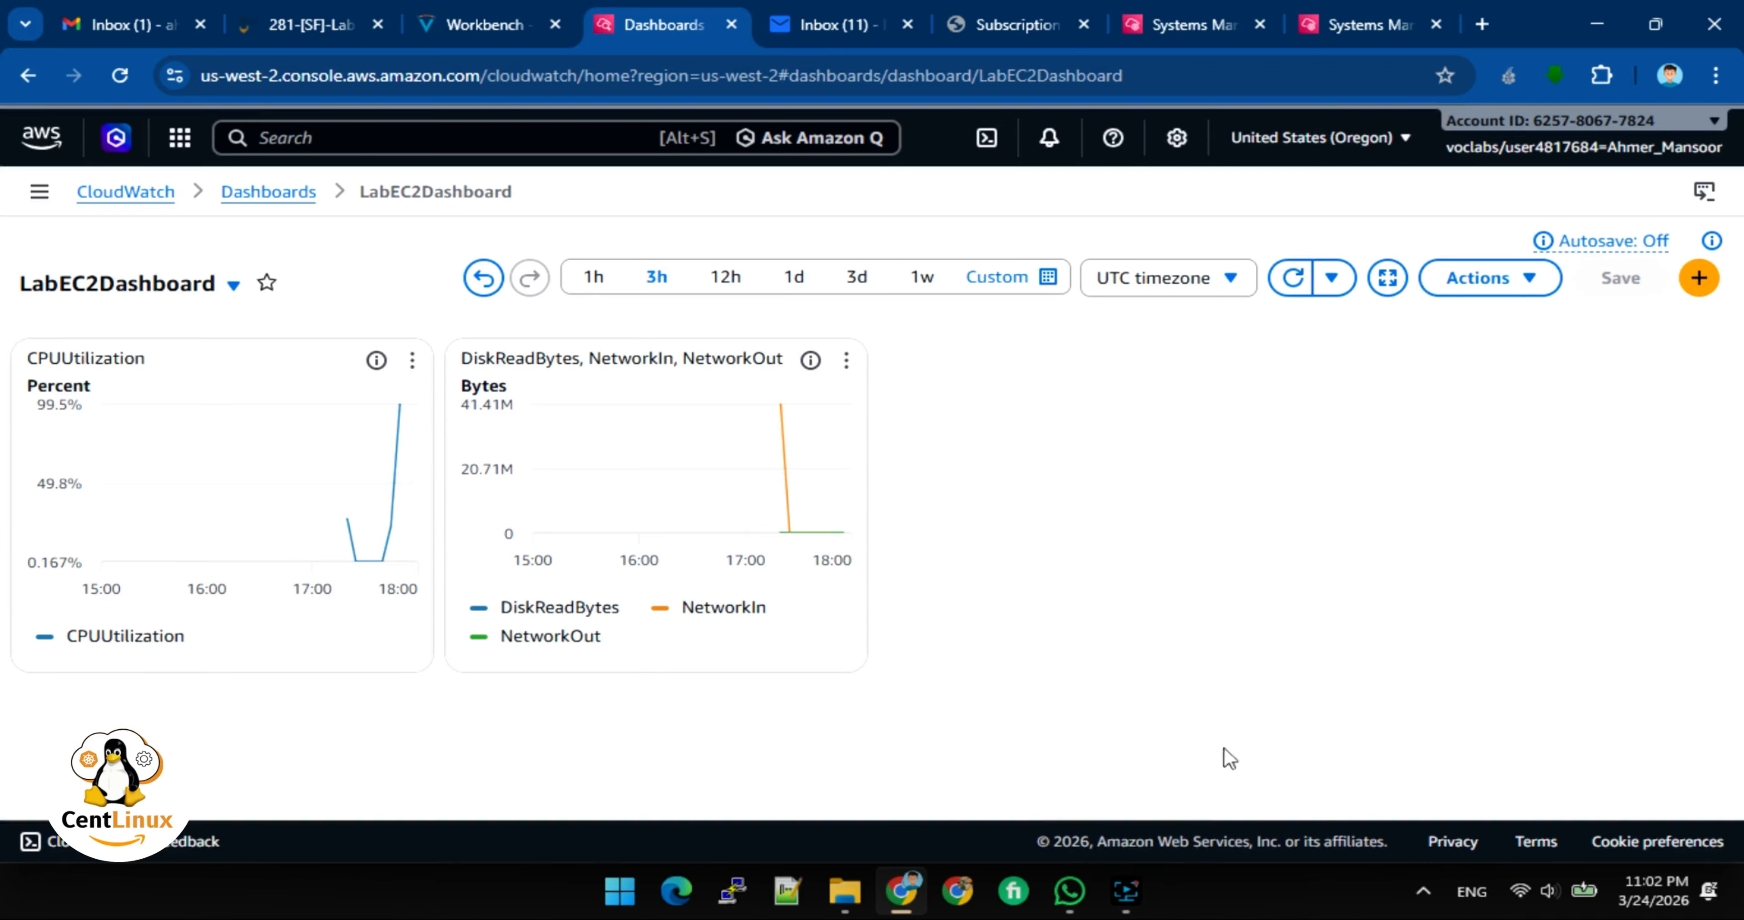